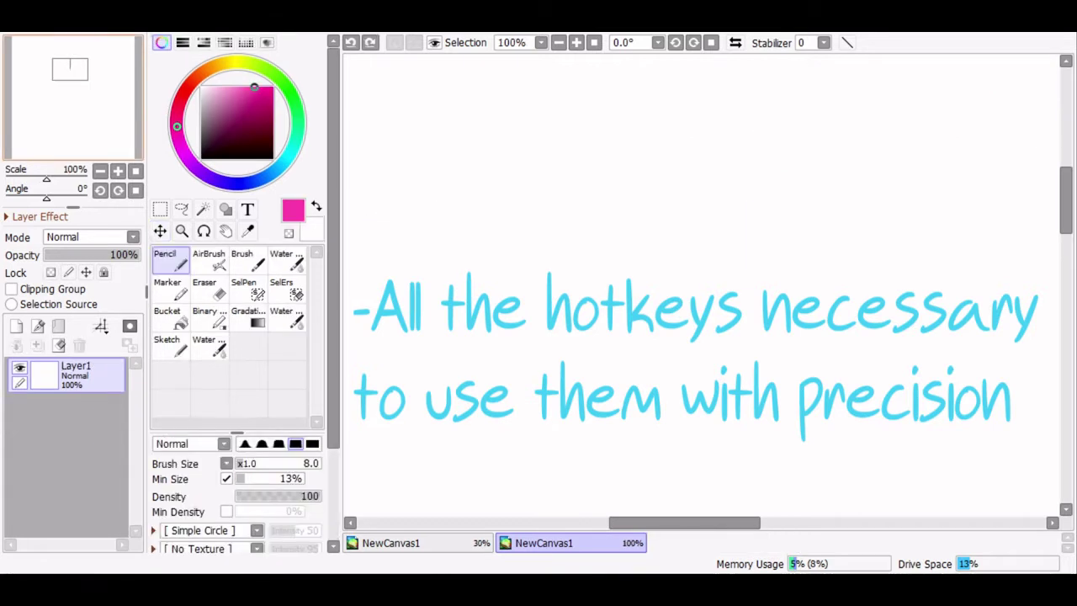
Step: Handwrite the heading "Raster" in pink with the Pencil and underline it
{"action": "mouse_move", "coordinate": [419, 118]}
{"action": "left_mouse_down"}
{"action": "mouse_move", "coordinate": [436, 178]}
{"action": "mouse_move", "coordinate": [463, 160]}
{"action": "mouse_move", "coordinate": [493, 162]}
{"action": "mouse_move", "coordinate": [481, 169]}
{"action": "left_mouse_up"}
{"action": "left_click_drag", "start_coordinate": [518, 113], "coordinate": [522, 158]}
{"action": "mouse_move", "coordinate": [507, 148]}
{"action": "left_mouse_down"}
{"action": "mouse_move", "coordinate": [540, 137]}
{"action": "mouse_move", "coordinate": [559, 154]}
{"action": "left_mouse_up"}
{"action": "left_click_drag", "start_coordinate": [558, 157], "coordinate": [580, 125]}
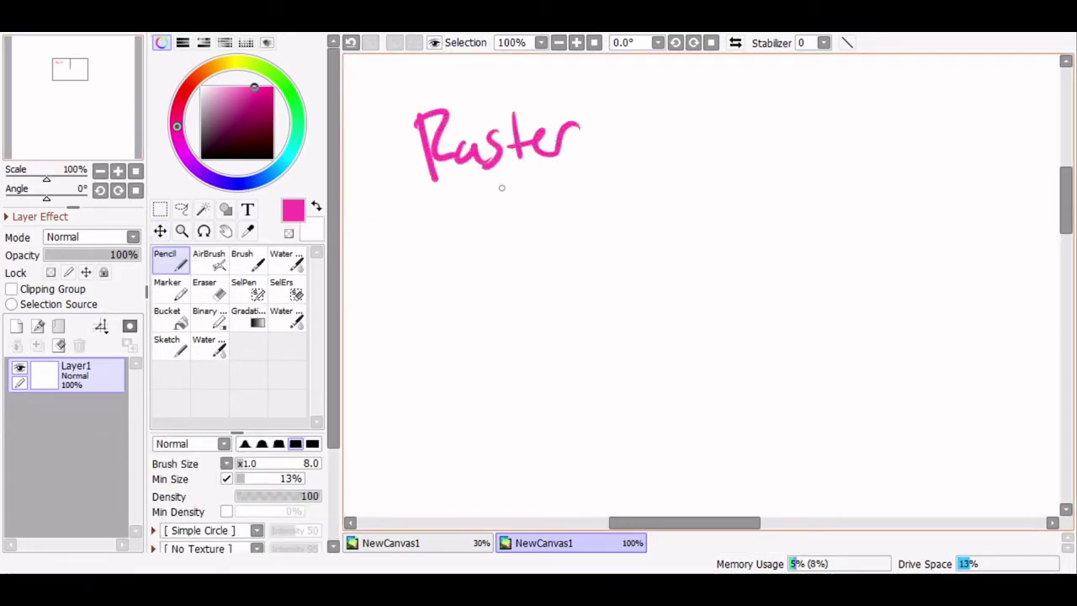
{"action": "left_click_drag", "start_coordinate": [431, 208], "coordinate": [564, 176]}
Step: Handwrite a second pink heading "Vector" beside the first one and underline it
{"action": "mouse_move", "coordinate": [736, 118]}
{"action": "left_mouse_down"}
{"action": "mouse_move", "coordinate": [740, 173]}
{"action": "mouse_move", "coordinate": [763, 113]}
{"action": "left_mouse_up"}
{"action": "left_click_drag", "start_coordinate": [759, 158], "coordinate": [803, 171]}
{"action": "left_click_drag", "start_coordinate": [810, 121], "coordinate": [810, 171]}
{"action": "mouse_move", "coordinate": [794, 156]}
{"action": "left_mouse_down"}
{"action": "mouse_move", "coordinate": [828, 123]}
{"action": "mouse_move", "coordinate": [839, 171]}
{"action": "mouse_move", "coordinate": [889, 152]}
{"action": "left_mouse_up"}
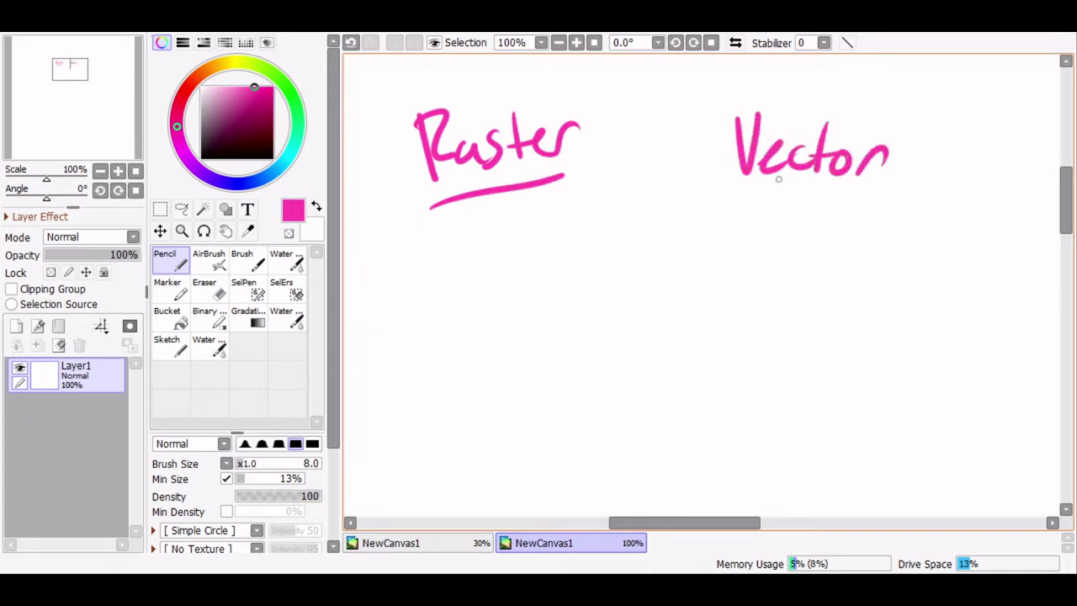
{"action": "left_click_drag", "start_coordinate": [757, 182], "coordinate": [878, 188]}
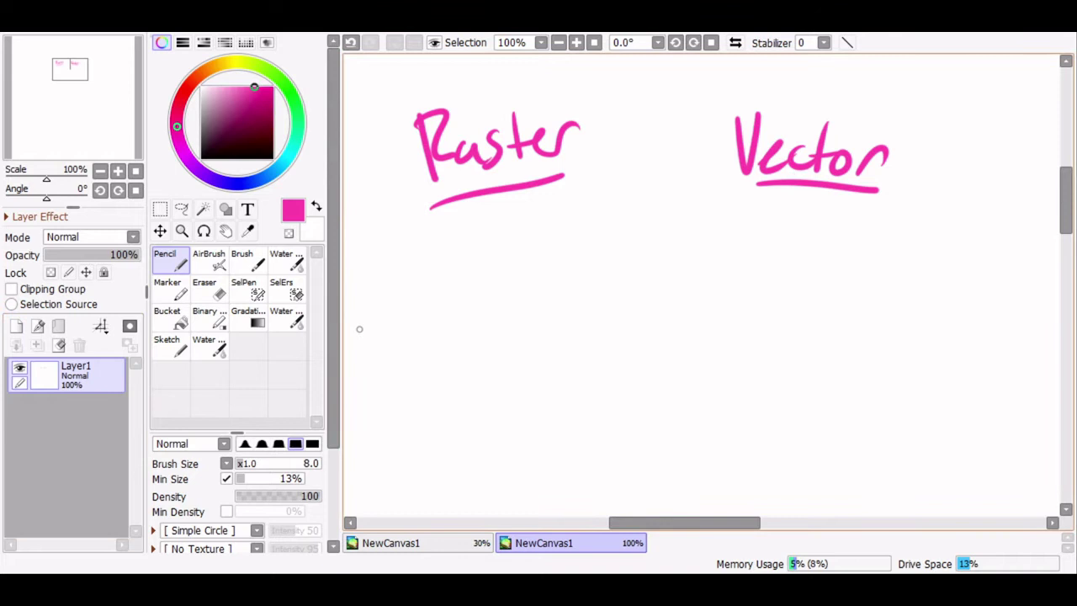
Step: On a new raster layer, draw a diagonal pink stroke under "Raster", distort it with a free transform, and doodle small marks beside it
{"action": "left_click", "coordinate": [16, 326]}
{"action": "mouse_move", "coordinate": [496, 231]}
{"action": "left_mouse_down"}
{"action": "mouse_move", "coordinate": [498, 252]}
{"action": "mouse_move", "coordinate": [645, 493]}
{"action": "left_mouse_up"}
{"action": "key", "text": "ctrl+t"}
{"action": "left_click_drag", "start_coordinate": [644, 228], "coordinate": [735, 349]}
{"action": "key", "text": "Return"}
{"action": "mouse_move", "coordinate": [462, 278]}
{"action": "left_mouse_down"}
{"action": "mouse_move", "coordinate": [484, 281]}
{"action": "mouse_move", "coordinate": [482, 322]}
{"action": "mouse_move", "coordinate": [500, 308]}
{"action": "left_mouse_up"}
{"action": "mouse_move", "coordinate": [492, 357]}
{"action": "left_mouse_down"}
{"action": "mouse_move", "coordinate": [525, 335]}
{"action": "mouse_move", "coordinate": [492, 360]}
{"action": "left_mouse_up"}
Step: On a new linework layer, draw a thick pink stroke under "Vector", distort it with a free transform, and add small marks beside it
{"action": "left_click", "coordinate": [37, 326]}
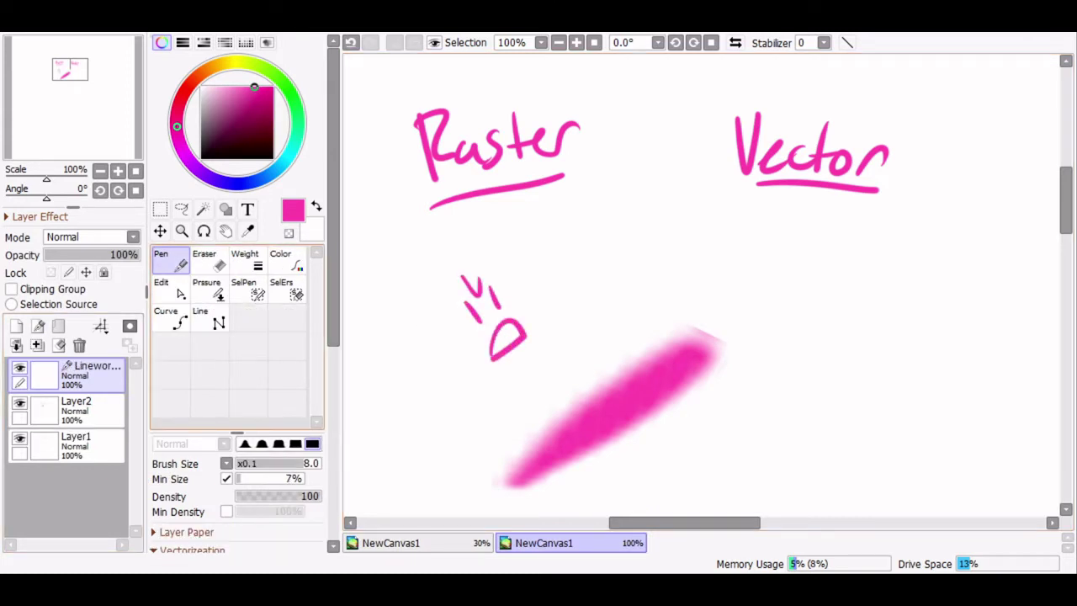
{"action": "left_click_drag", "start_coordinate": [820, 250], "coordinate": [964, 453]}
{"action": "key", "text": "ctrl+t"}
{"action": "left_click_drag", "start_coordinate": [964, 247], "coordinate": [741, 277]}
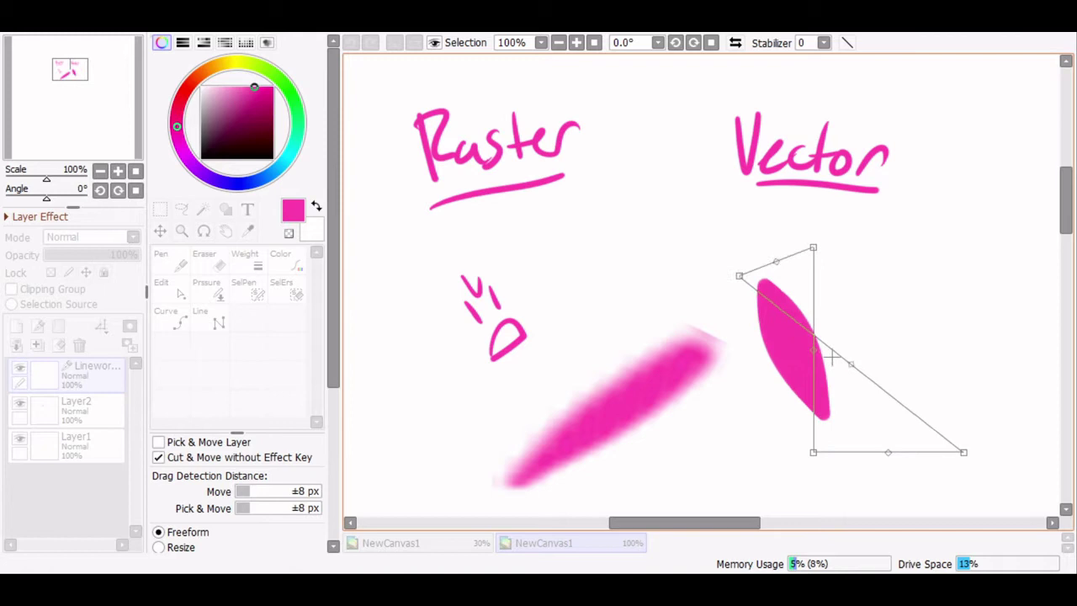
{"action": "key", "text": "Return"}
{"action": "left_click_drag", "start_coordinate": [856, 263], "coordinate": [856, 286]}
{"action": "mouse_move", "coordinate": [877, 259]}
{"action": "left_mouse_down"}
{"action": "mouse_move", "coordinate": [840, 306]}
{"action": "mouse_move", "coordinate": [894, 293]}
{"action": "left_mouse_up"}
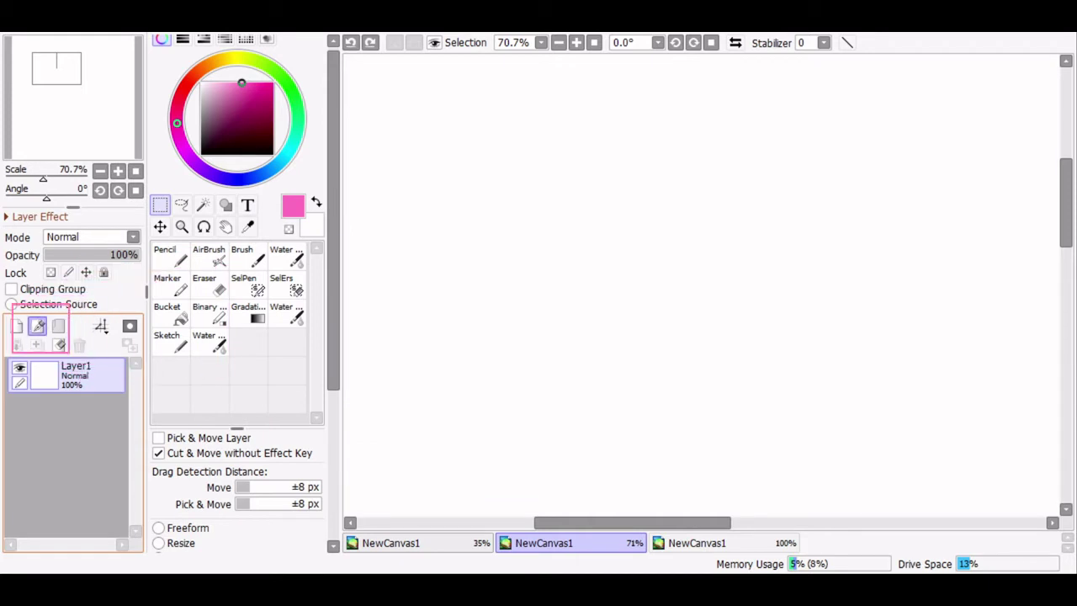
Step: Add a linework layer and draw a black zigzag of three connected segments with the Line tool at brush size 6.0
{"action": "left_click", "coordinate": [38, 326]}
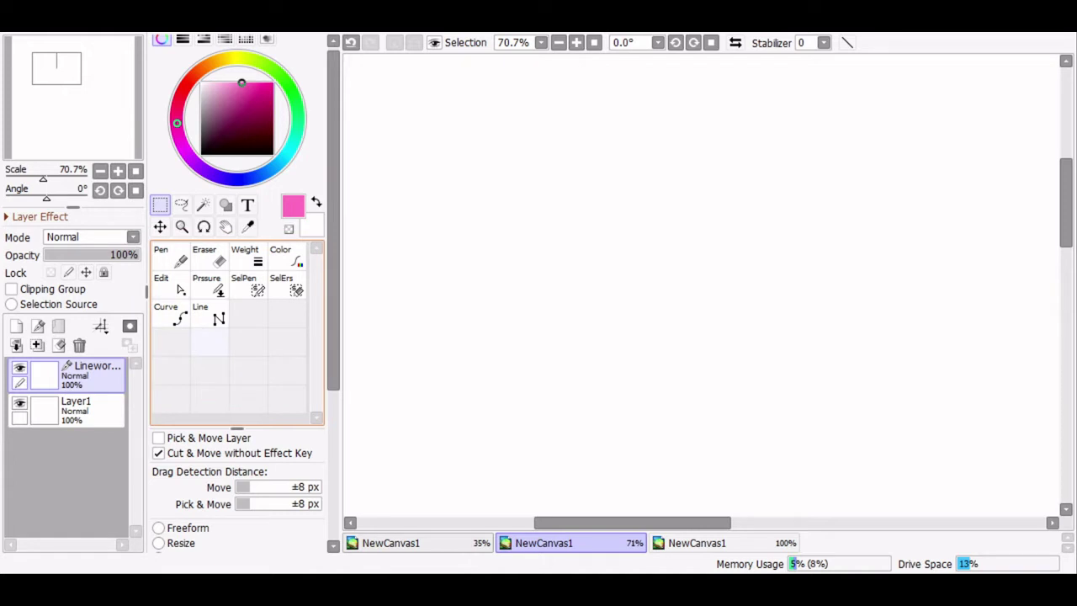
{"action": "left_click", "coordinate": [210, 314]}
{"action": "left_click", "coordinate": [202, 155]}
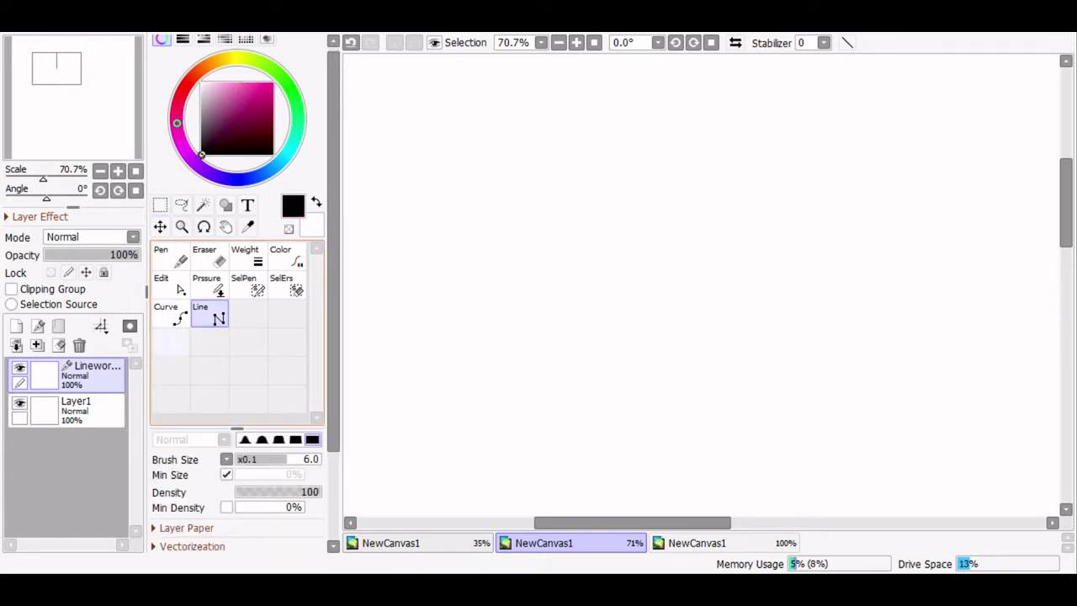
{"action": "left_click", "coordinate": [433, 219]}
{"action": "left_click", "coordinate": [505, 149]}
{"action": "left_click", "coordinate": [596, 242]}
{"action": "double_click", "coordinate": [667, 152]}
Step: Draw a smooth wave below the zigzag with the Curve tool, plus a freehand wavy Pen stroke beneath it at size 8.0
{"action": "left_click", "coordinate": [171, 315]}
{"action": "left_click", "coordinate": [426, 337]}
{"action": "left_click", "coordinate": [486, 280]}
{"action": "left_click", "coordinate": [599, 337]}
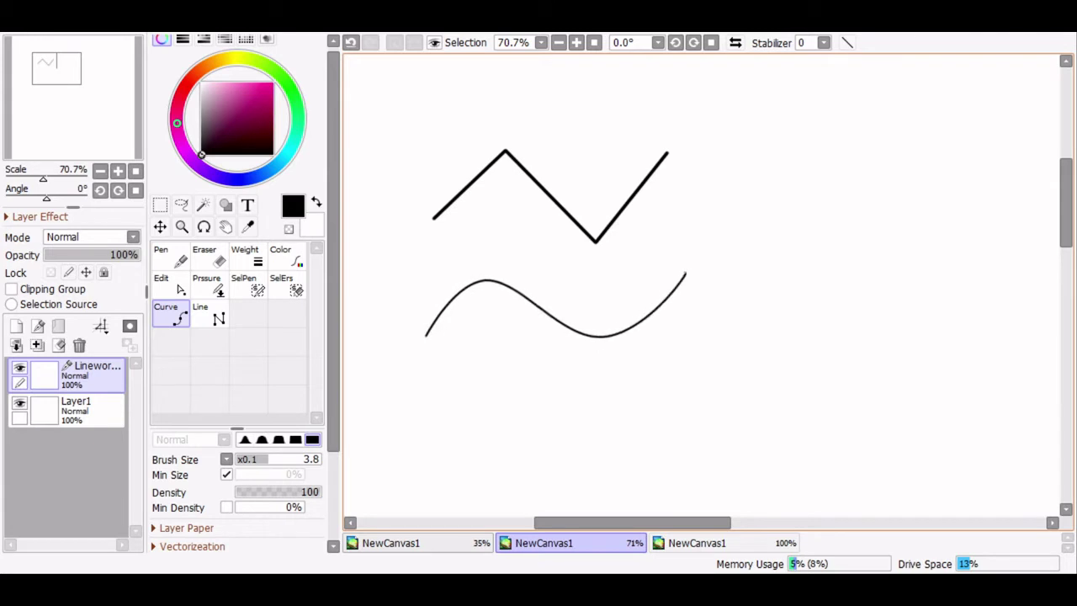
{"action": "left_click", "coordinate": [171, 257]}
{"action": "mouse_move", "coordinate": [428, 462]}
{"action": "left_mouse_down"}
{"action": "mouse_move", "coordinate": [514, 400]}
{"action": "mouse_move", "coordinate": [637, 424]}
{"action": "mouse_move", "coordinate": [787, 371]}
{"action": "mouse_move", "coordinate": [808, 392]}
{"action": "left_mouse_up"}
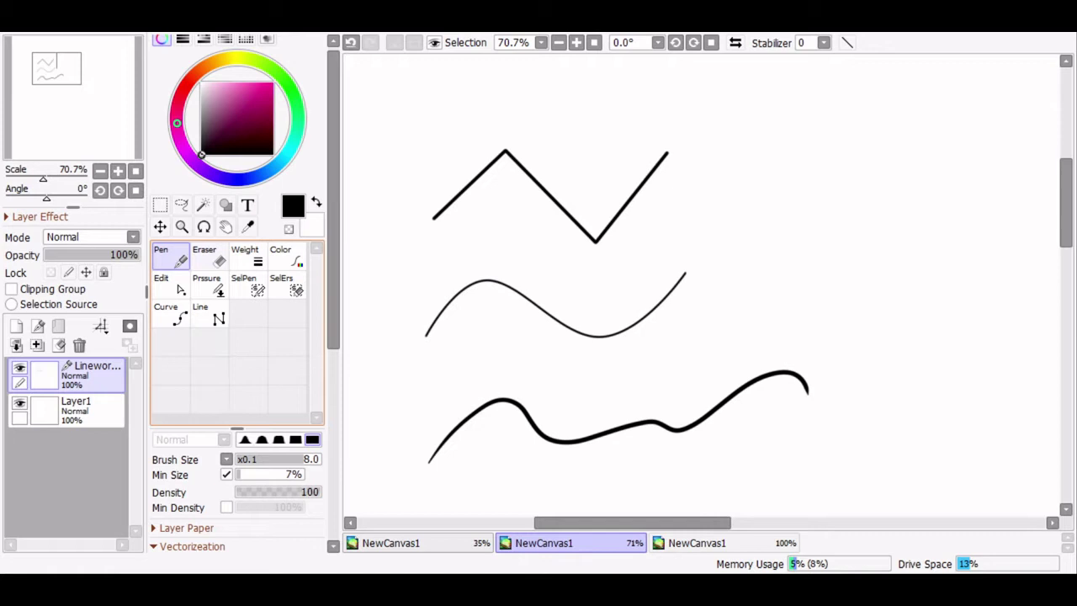
Step: Erase one gap in each of the zigzag's three segments using the vector Eraser with Extend To set to No
{"action": "key", "text": "e"}
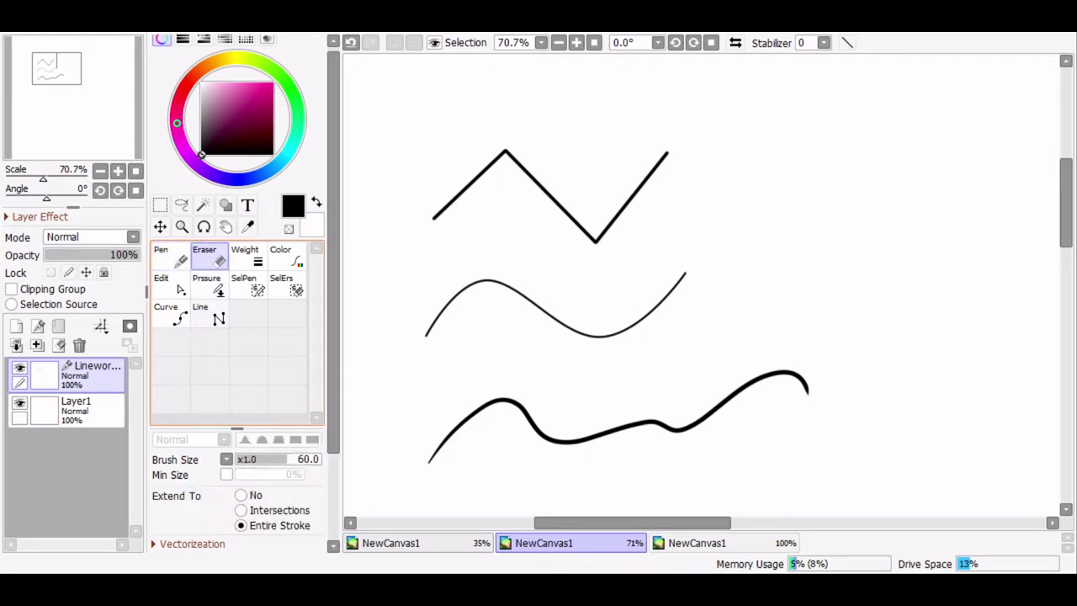
{"action": "left_click", "coordinate": [241, 494]}
{"action": "left_click", "coordinate": [466, 188]}
{"action": "left_click", "coordinate": [557, 203]}
{"action": "left_click", "coordinate": [633, 196]}
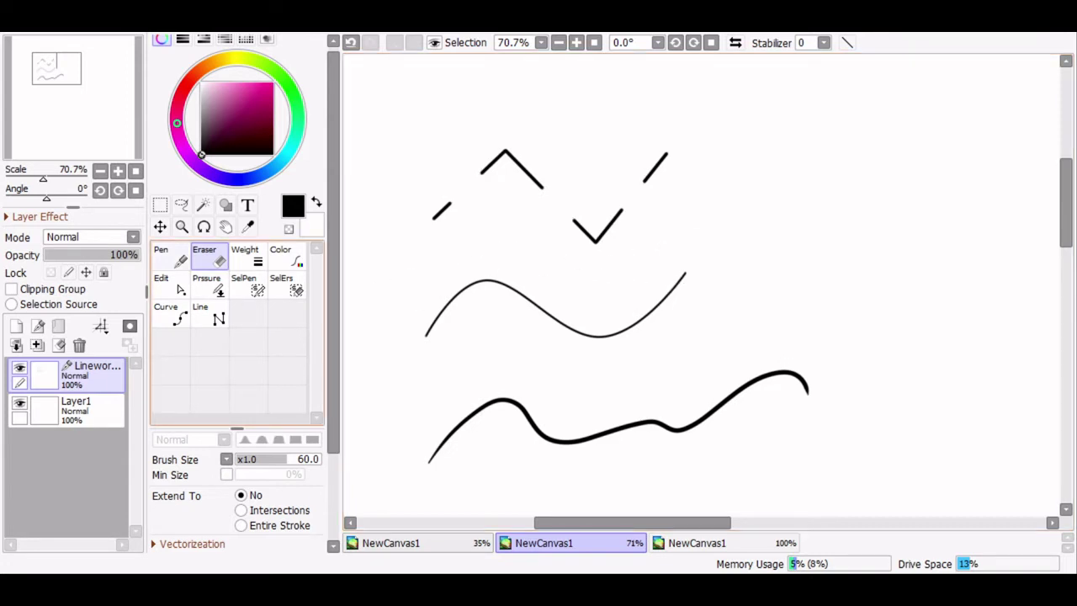
Step: Draw a U-shaped Pen stroke beside the zigzag and a second stroke crossing both of its arms
{"action": "left_click", "coordinate": [172, 257]}
{"action": "mouse_move", "coordinate": [776, 141]}
{"action": "left_mouse_down"}
{"action": "mouse_move", "coordinate": [866, 224]}
{"action": "mouse_move", "coordinate": [908, 166]}
{"action": "left_mouse_up"}
{"action": "left_click_drag", "start_coordinate": [718, 168], "coordinate": [981, 216]}
Step: Erase the crossing stroke's middle part between the U shape's arms, with the Eraser's Extend To set to Intersections
{"action": "key", "text": "e"}
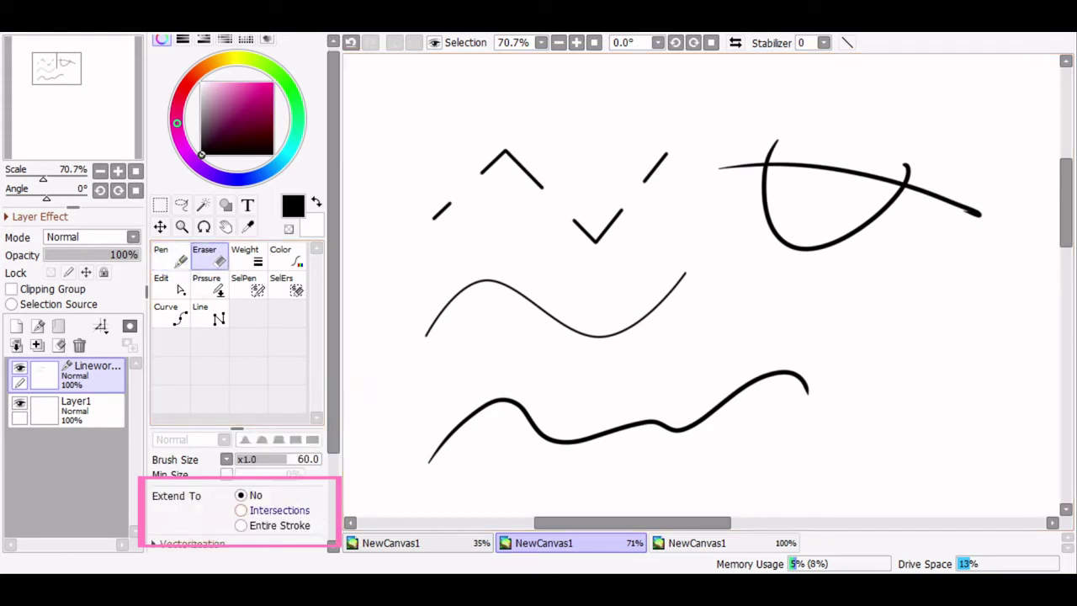
{"action": "left_click", "coordinate": [241, 510]}
{"action": "left_click_drag", "start_coordinate": [830, 159], "coordinate": [828, 164]}
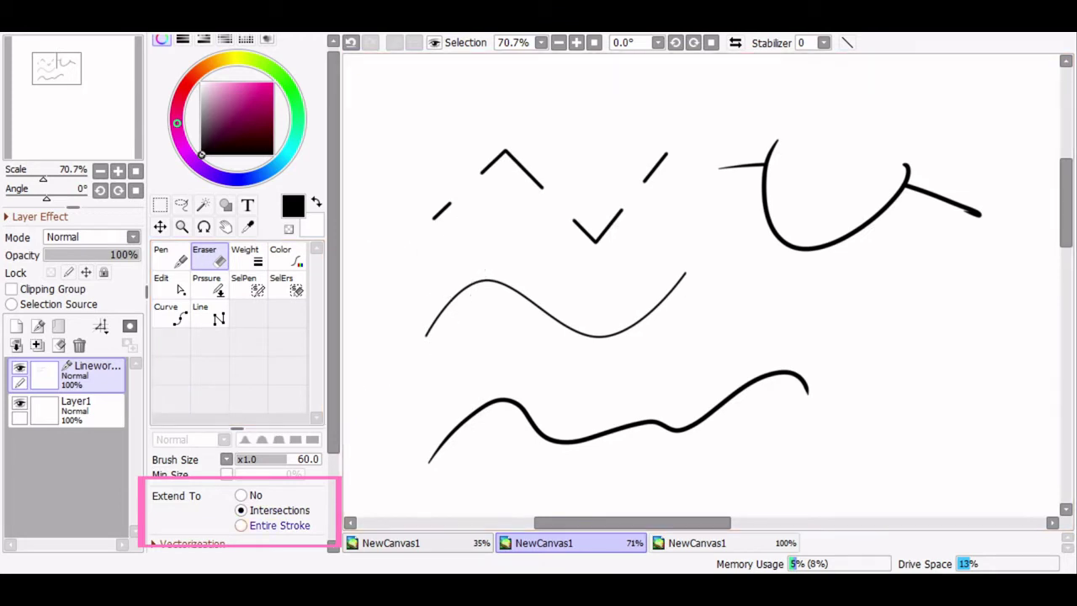
Step: Erase every remaining line on the linework layer, with the Eraser's Extend To set to Entire Stroke
{"action": "left_click", "coordinate": [242, 525]}
{"action": "left_click", "coordinate": [443, 209]}
{"action": "left_click", "coordinate": [500, 163]}
{"action": "left_click", "coordinate": [621, 212]}
{"action": "left_click", "coordinate": [652, 169]}
{"action": "left_click", "coordinate": [745, 167]}
{"action": "left_click", "coordinate": [772, 200]}
{"action": "left_click", "coordinate": [917, 191]}
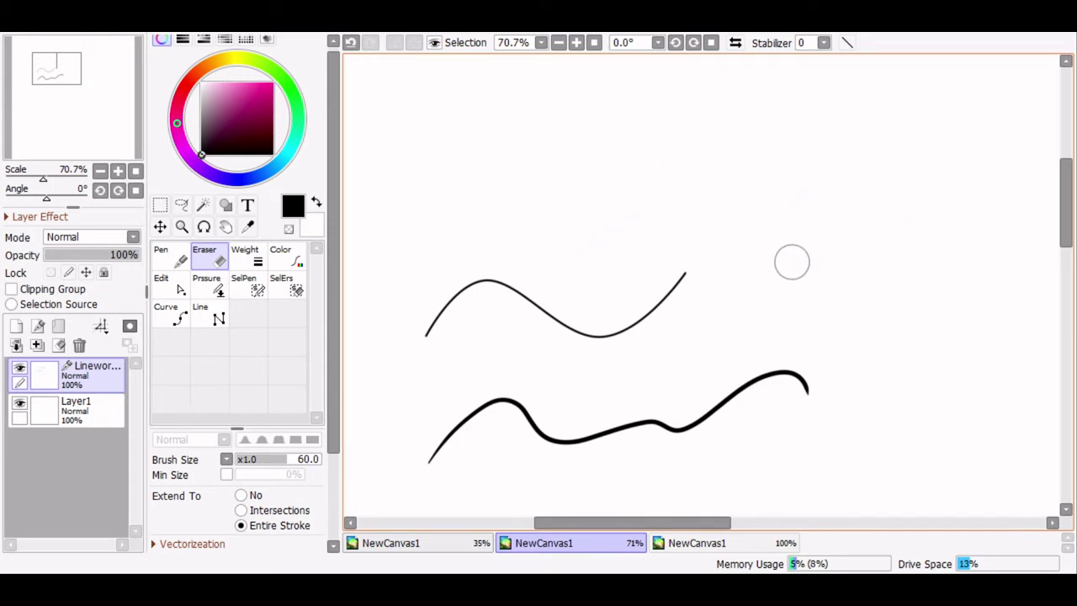
{"action": "left_click", "coordinate": [554, 318]}
{"action": "left_click", "coordinate": [529, 425]}
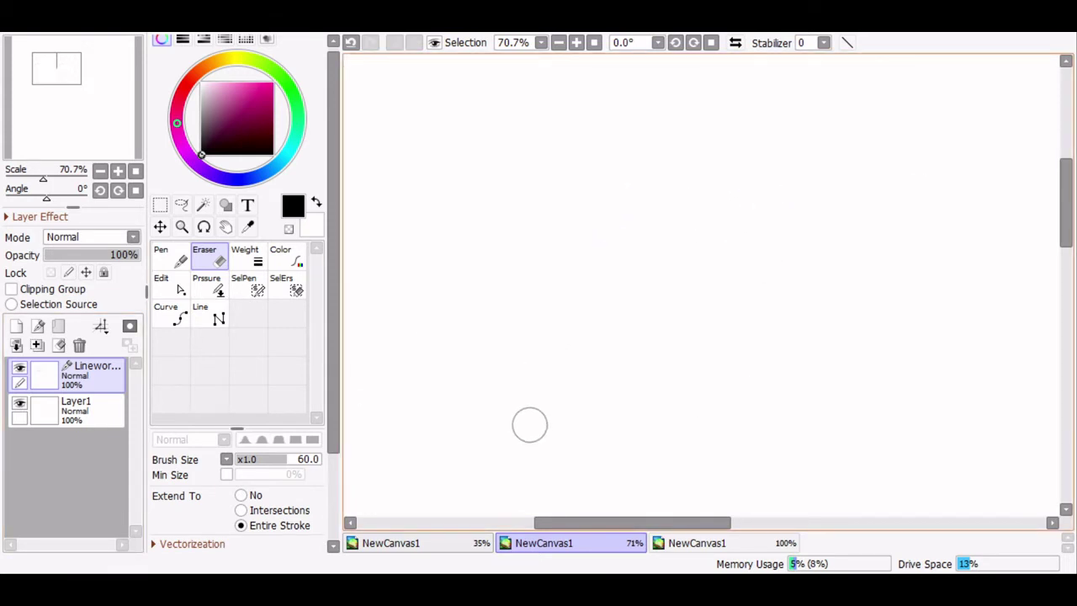
Step: Draw a thin horizontal line with the Line tool at size 3.0 and a parallel one below it on a new linework layer
{"action": "left_click", "coordinate": [209, 316]}
{"action": "left_click_drag", "start_coordinate": [517, 192], "coordinate": [720, 190]}
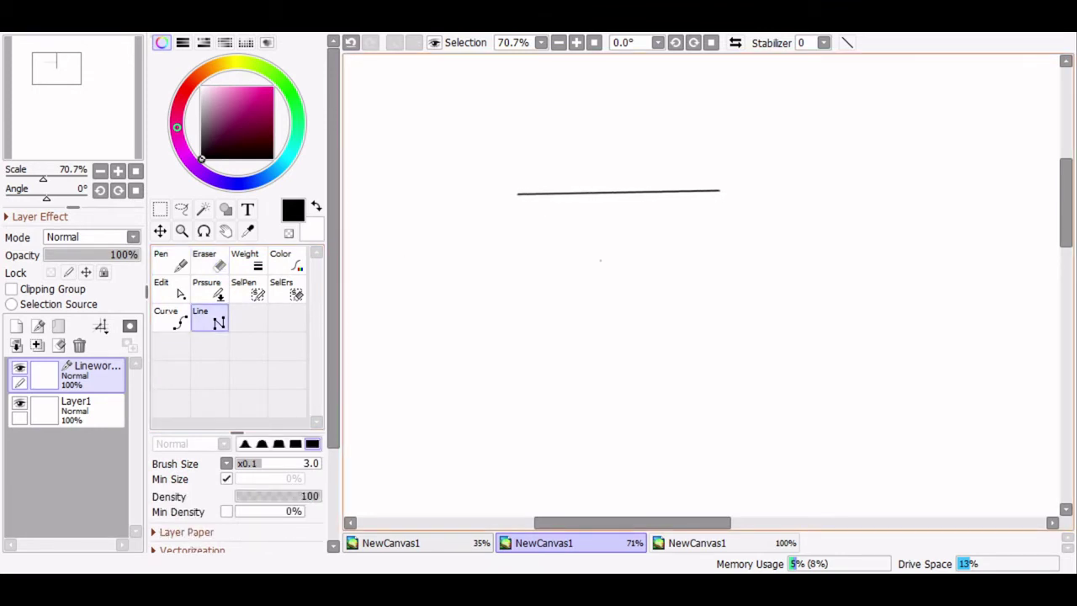
{"action": "left_click", "coordinate": [37, 325]}
{"action": "left_click_drag", "start_coordinate": [513, 229], "coordinate": [718, 227]}
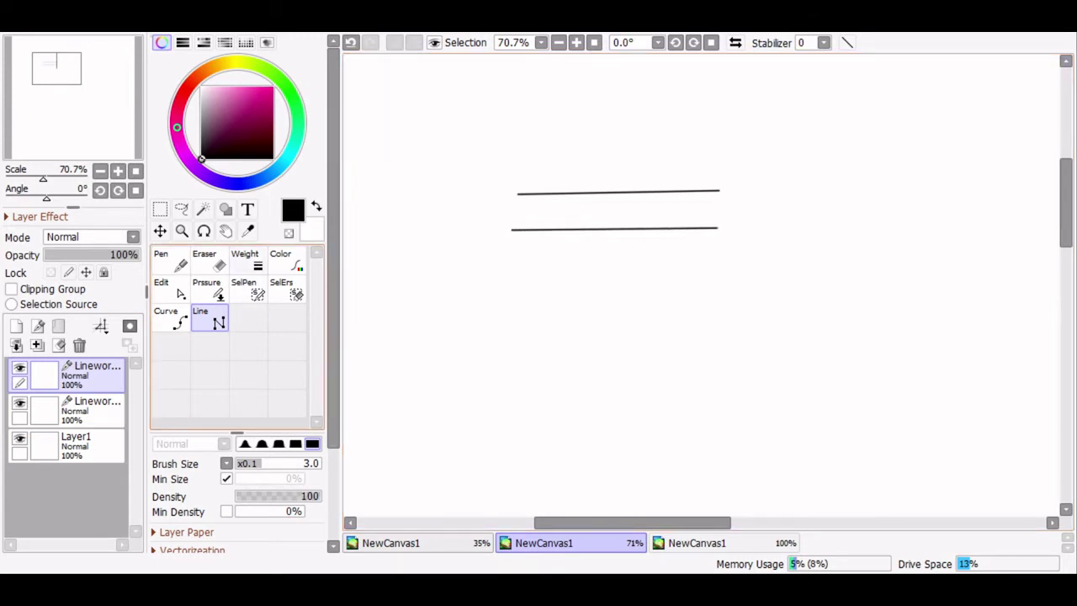
Step: Thicken the lower line with the Weight tool and stretch it to more than twice its length with a free transform
{"action": "left_click", "coordinate": [247, 261]}
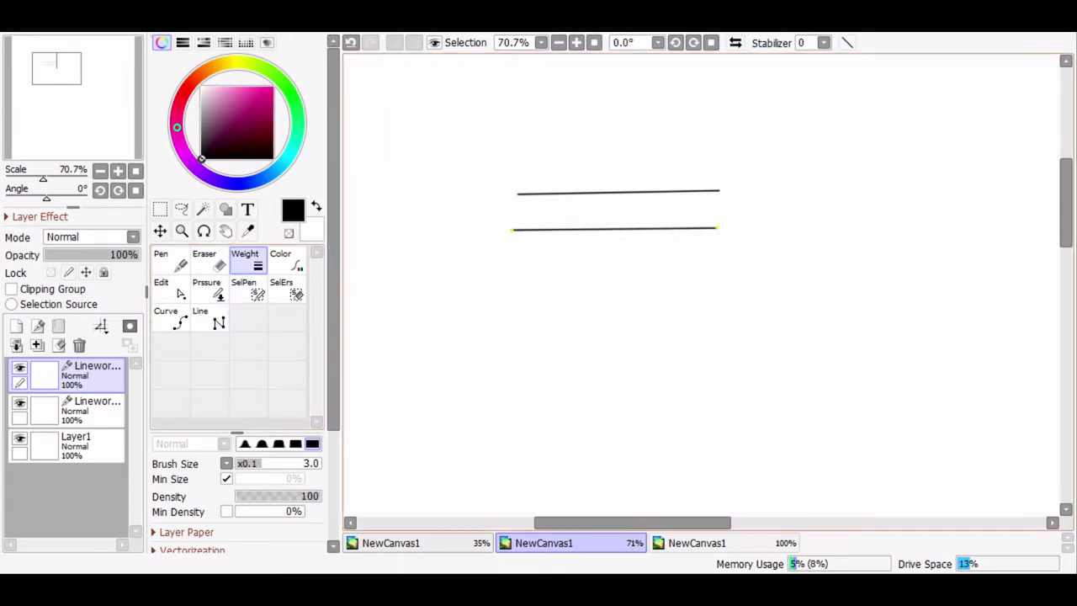
{"action": "scroll", "coordinate": [237, 293], "scroll_direction": "down", "scroll_amount": 5}
{"action": "key", "text": "ctrl+t"}
{"action": "left_click_drag", "start_coordinate": [719, 229], "coordinate": [973, 231]}
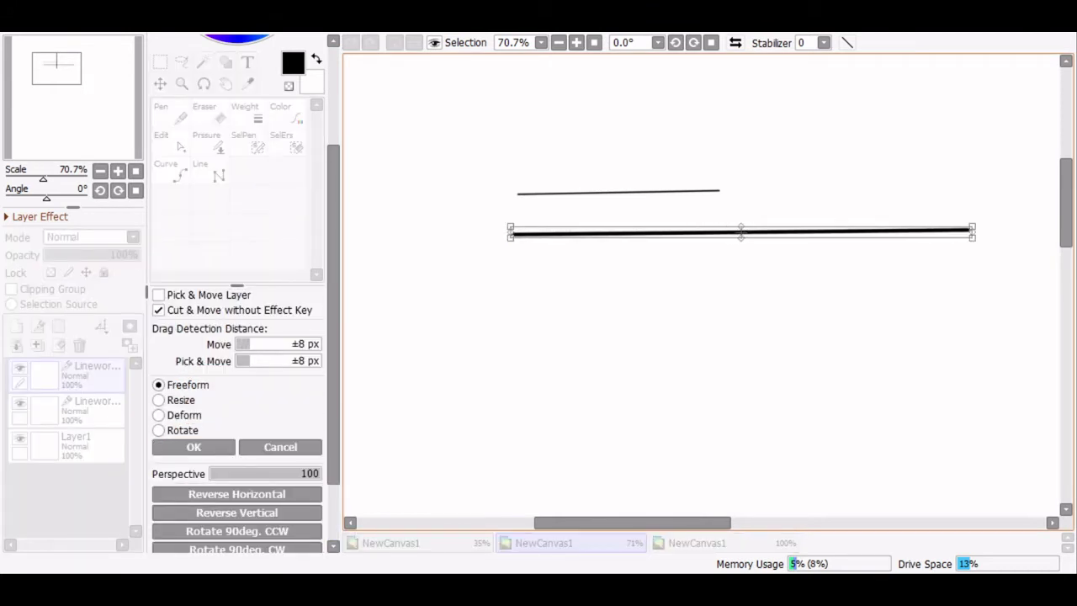
{"action": "key", "text": "Return"}
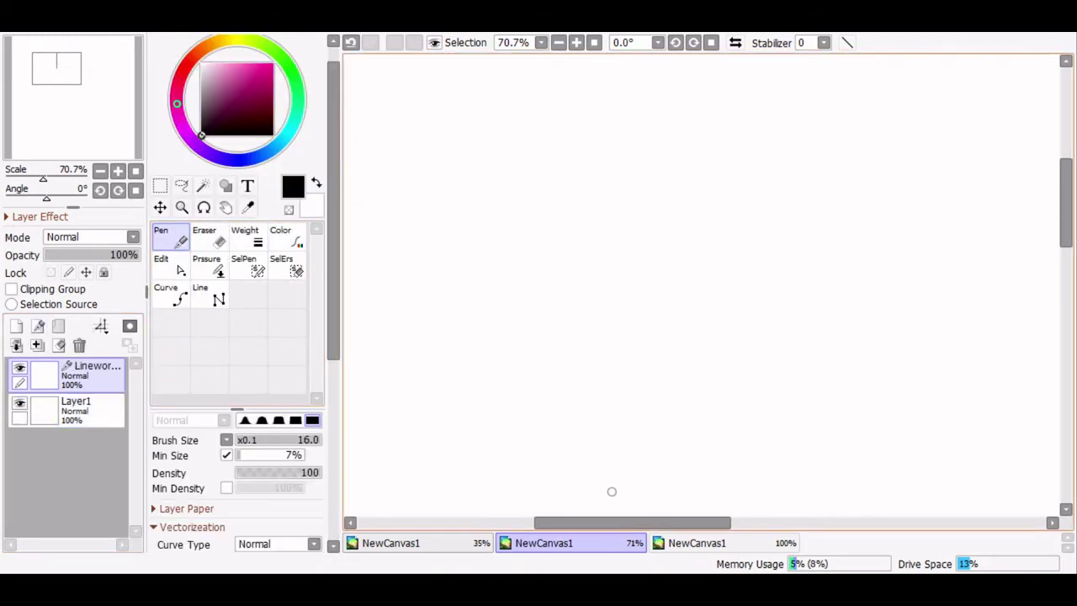
Step: Draw two black "3"-shaped Pen strokes at size 16.0 and recolor both magenta with the linework Color tool
{"action": "mouse_move", "coordinate": [469, 244]}
{"action": "left_mouse_down"}
{"action": "mouse_move", "coordinate": [548, 220]}
{"action": "mouse_move", "coordinate": [589, 380]}
{"action": "left_mouse_up"}
{"action": "mouse_move", "coordinate": [633, 168]}
{"action": "left_mouse_down"}
{"action": "mouse_move", "coordinate": [768, 256]}
{"action": "mouse_move", "coordinate": [762, 323]}
{"action": "left_mouse_up"}
{"action": "left_click", "coordinate": [280, 235]}
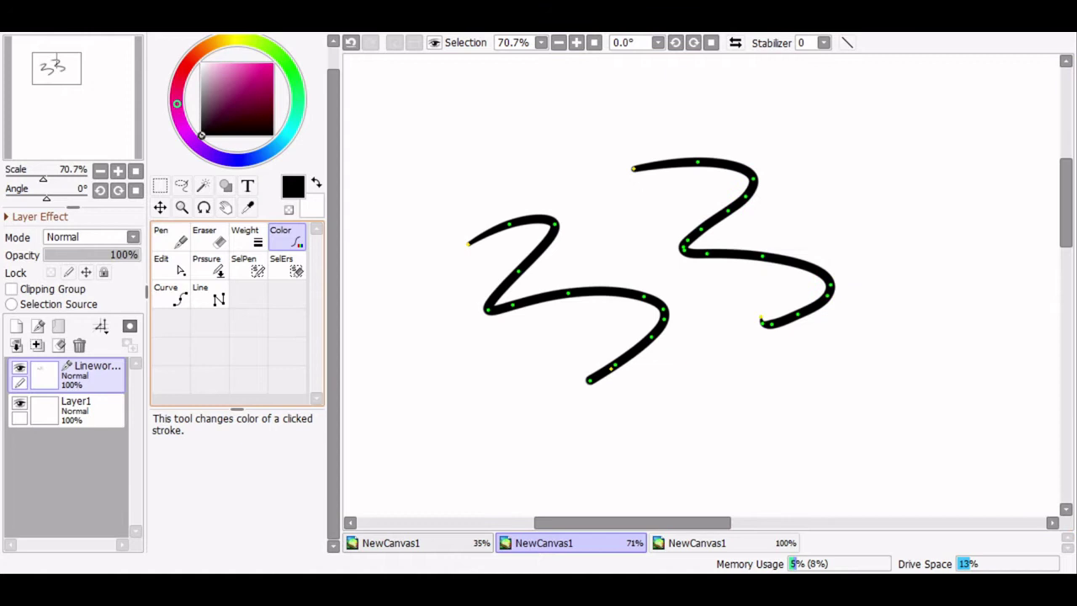
{"action": "left_click", "coordinate": [273, 64]}
{"action": "left_click", "coordinate": [568, 294]}
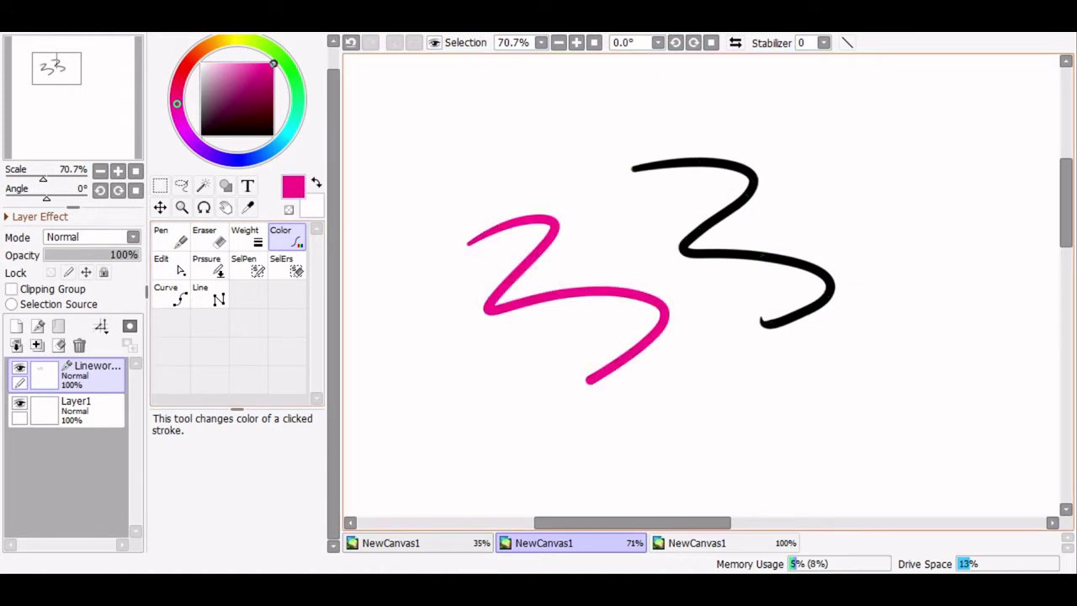
{"action": "left_click", "coordinate": [697, 252]}
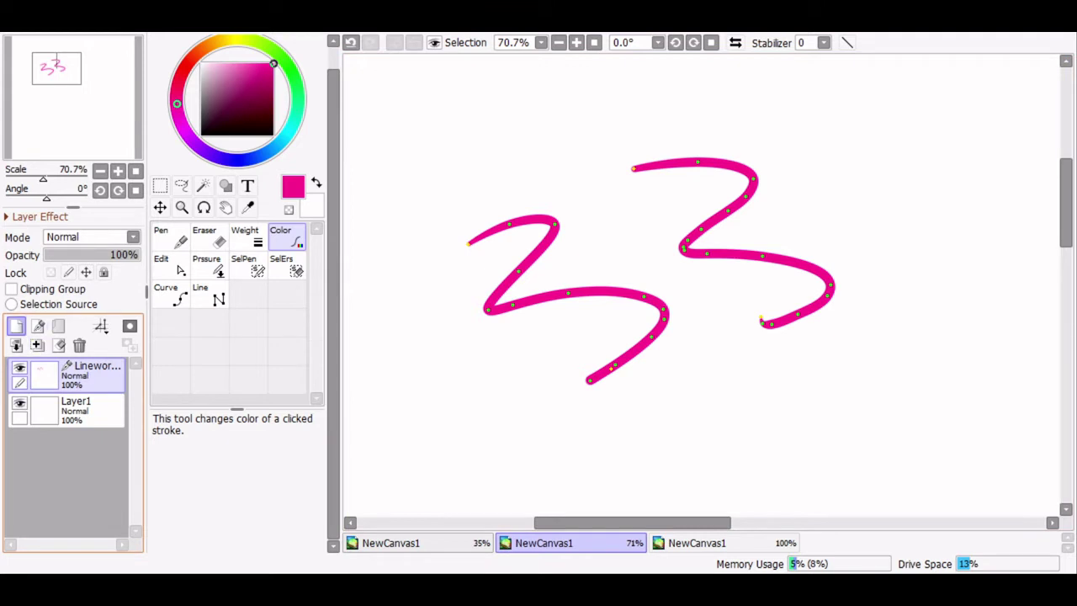
Step: Add a clipping-group layer above the linework and airbrush cyan over the upper parts of both strokes at size 540
{"action": "left_click", "coordinate": [16, 326]}
{"action": "left_click", "coordinate": [13, 289]}
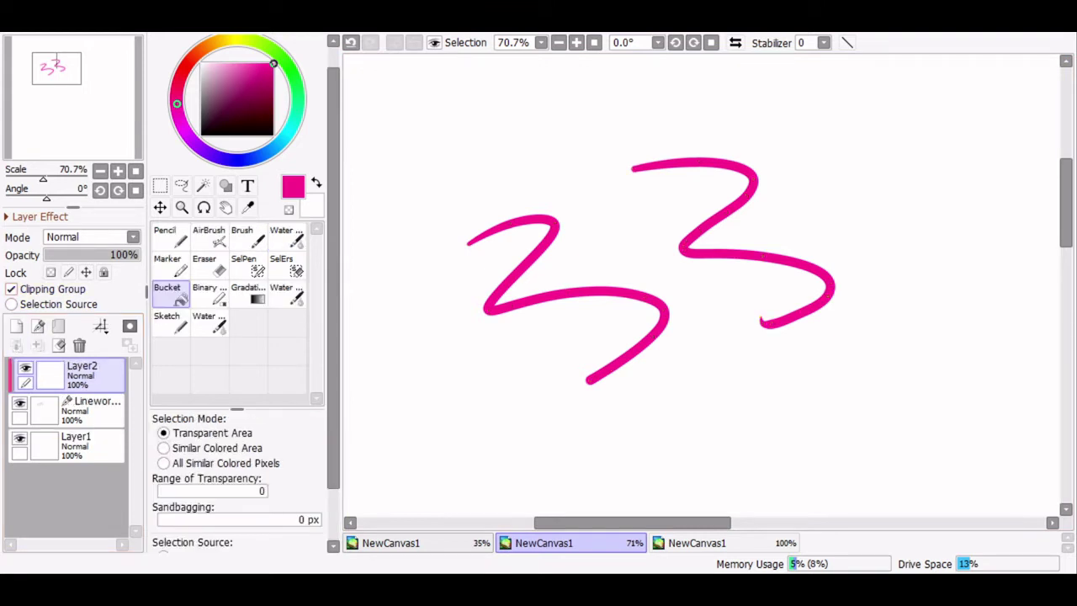
{"action": "left_click", "coordinate": [170, 237]}
{"action": "left_click", "coordinate": [209, 237]}
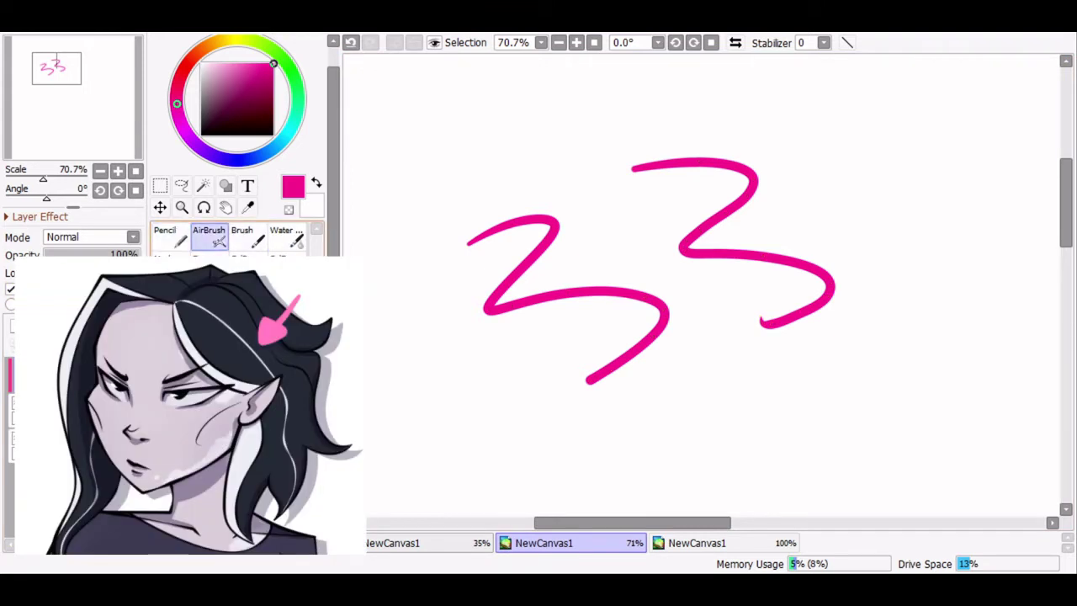
{"action": "left_click", "coordinate": [290, 129]}
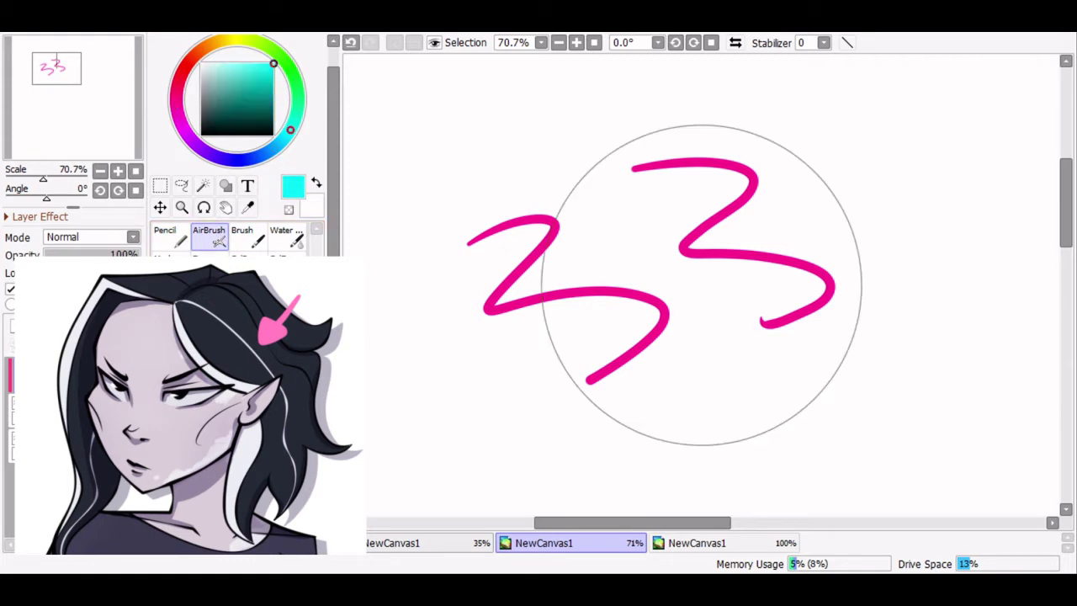
{"action": "mouse_move", "coordinate": [484, 252]}
{"action": "left_mouse_down"}
{"action": "mouse_move", "coordinate": [576, 191]}
{"action": "mouse_move", "coordinate": [685, 156]}
{"action": "mouse_move", "coordinate": [626, 149]}
{"action": "mouse_move", "coordinate": [552, 181]}
{"action": "mouse_move", "coordinate": [764, 128]}
{"action": "mouse_move", "coordinate": [447, 233]}
{"action": "mouse_move", "coordinate": [616, 158]}
{"action": "left_mouse_up"}
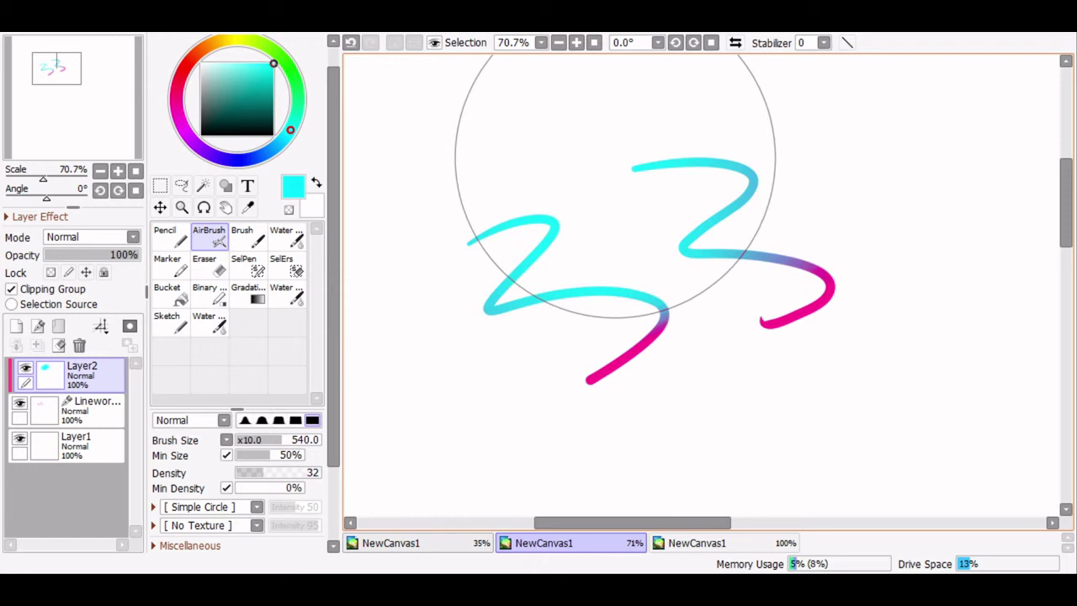
Step: Delete the clipped airbrush layer and clear the strokes from the linework layer
{"action": "left_click", "coordinate": [79, 345]}
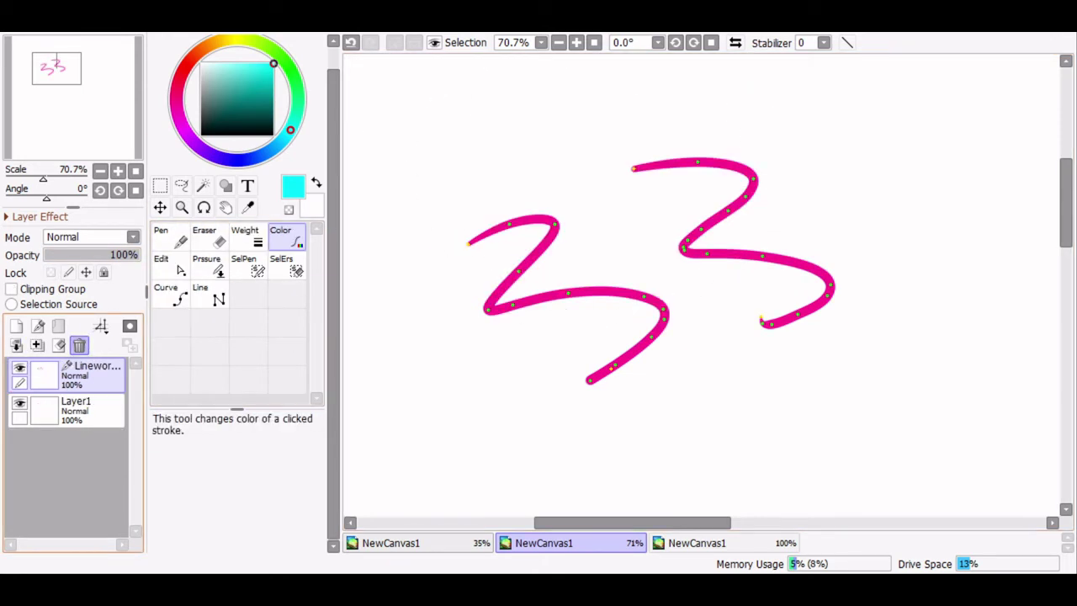
{"action": "left_click", "coordinate": [58, 345]}
Step: Draw a black S-shaped wave through four points with the Curve tool at brush size 5.0
{"action": "left_click", "coordinate": [512, 290]}
{"action": "left_click", "coordinate": [594, 206]}
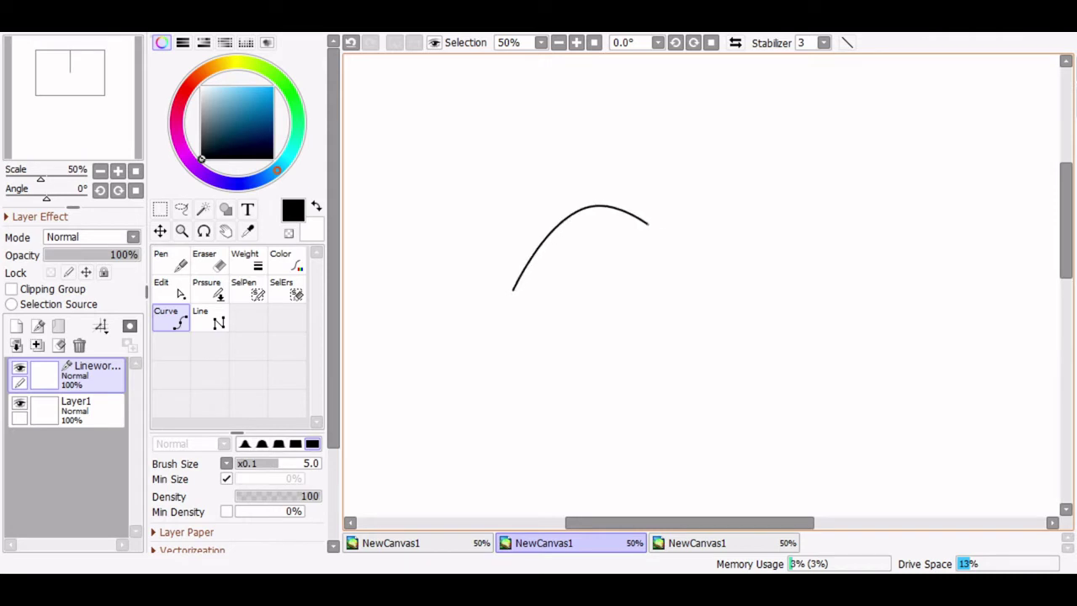
{"action": "left_click", "coordinate": [753, 324]}
{"action": "double_click", "coordinate": [876, 212]}
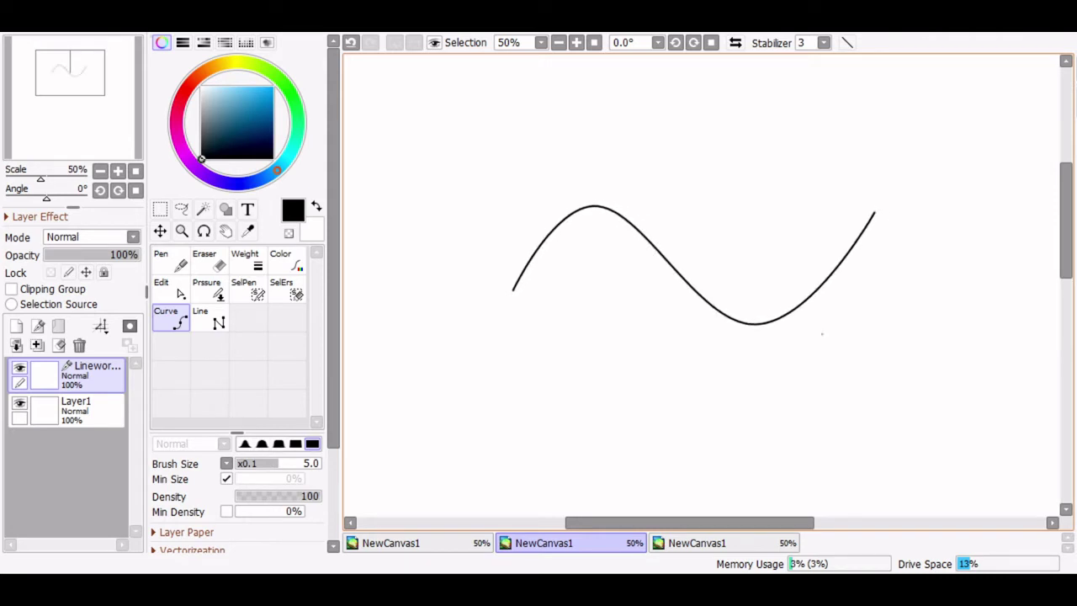
Step: Thicken the wave at its crest and trough points using the Pressure tool set to Pressure for Width
{"action": "left_click", "coordinate": [210, 289]}
{"action": "left_click", "coordinate": [158, 442]}
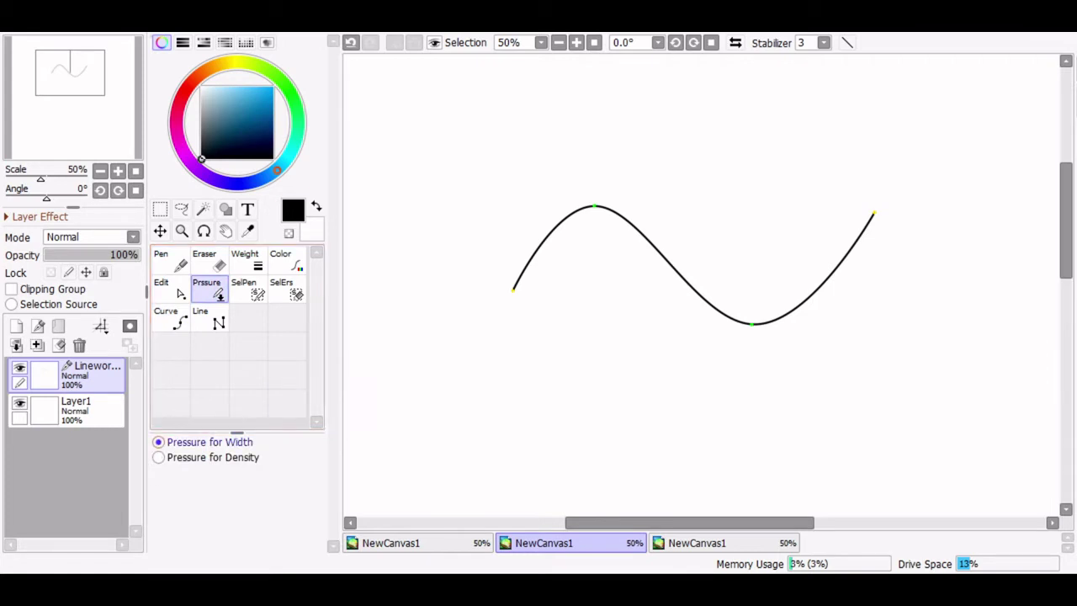
{"action": "left_click_drag", "start_coordinate": [594, 205], "coordinate": [720, 205]}
{"action": "left_click_drag", "start_coordinate": [752, 324], "coordinate": [875, 324]}
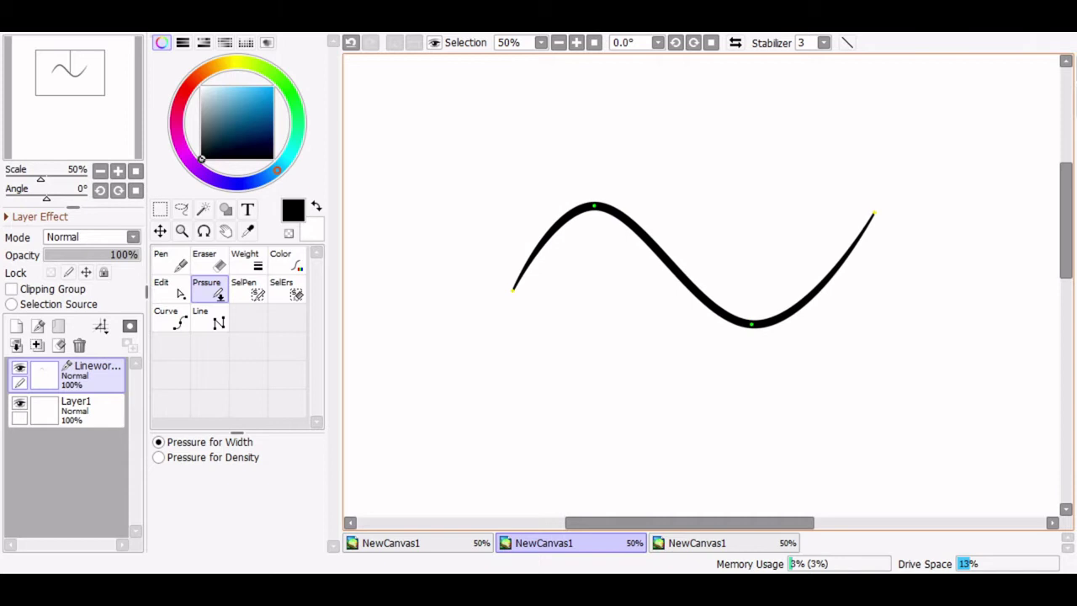
Step: Thin the wave at three points between its crest, trough and ends, and thicken both end points
{"action": "left_click_drag", "start_coordinate": [685, 277], "coordinate": [522, 276]}
{"action": "left_click_drag", "start_coordinate": [828, 284], "coordinate": [718, 284]}
{"action": "left_click_drag", "start_coordinate": [542, 248], "coordinate": [443, 248]}
{"action": "left_click_drag", "start_coordinate": [512, 290], "coordinate": [515, 288]}
{"action": "left_click_drag", "start_coordinate": [874, 212], "coordinate": [877, 211]}
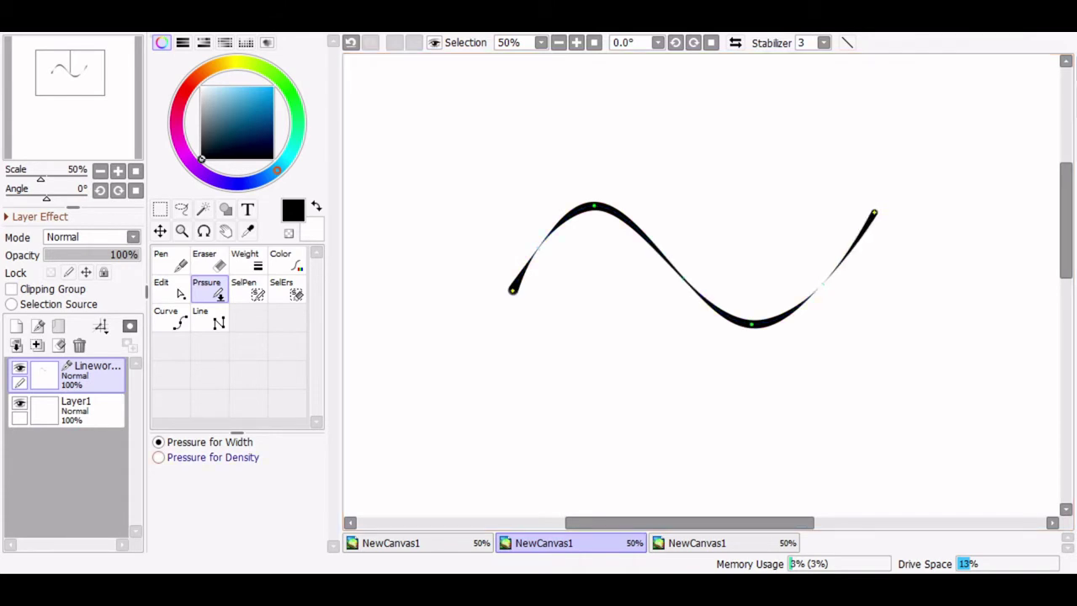
Step: Fade the wave at its crest and trough points using the Pressure tool set to Pressure for Density
{"action": "left_click", "coordinate": [212, 457]}
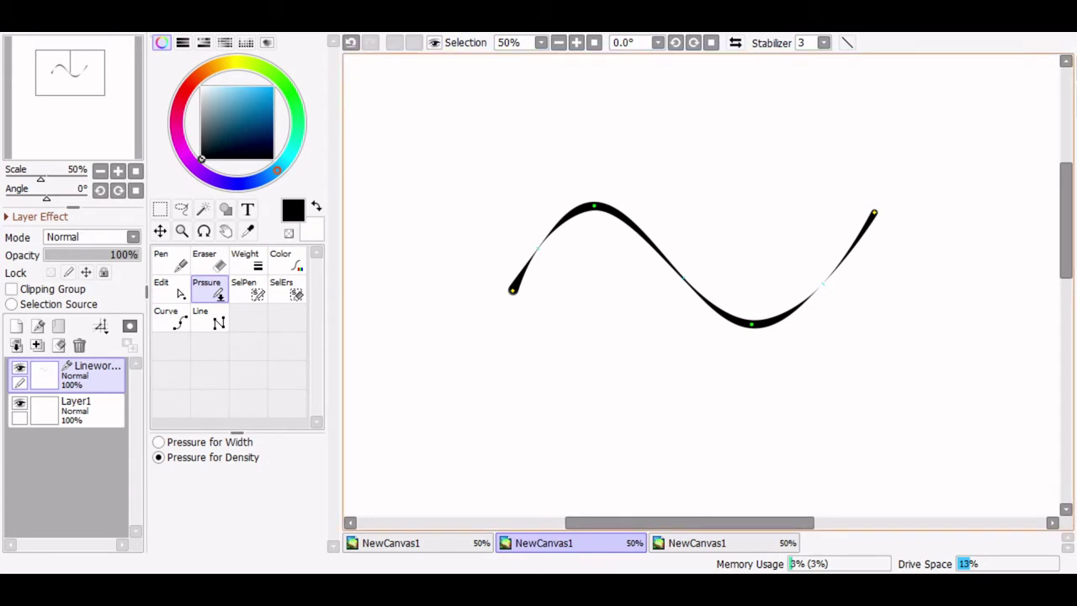
{"action": "left_click_drag", "start_coordinate": [594, 206], "coordinate": [512, 206]}
{"action": "left_click_drag", "start_coordinate": [752, 325], "coordinate": [664, 324]}
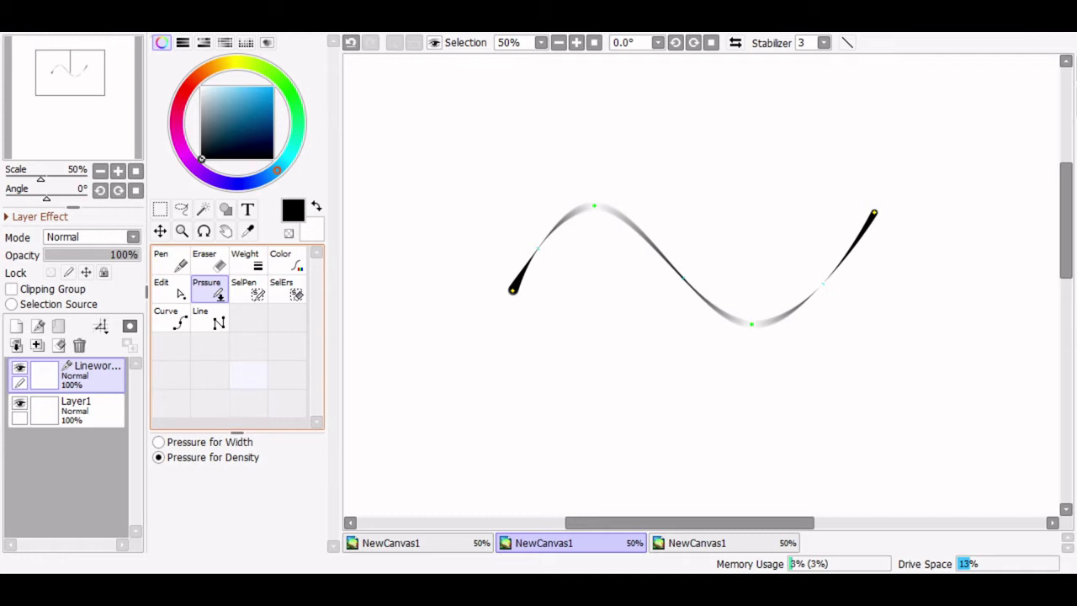
Step: Paint a zigzag selection with SelPen at brush size 160.0, cut a thin wavy line through it with SelErs at 7.0, and deselect
{"action": "left_click", "coordinate": [249, 291]}
{"action": "mouse_move", "coordinate": [461, 265]}
{"action": "left_mouse_down"}
{"action": "mouse_move", "coordinate": [563, 168]}
{"action": "mouse_move", "coordinate": [650, 336]}
{"action": "left_mouse_up"}
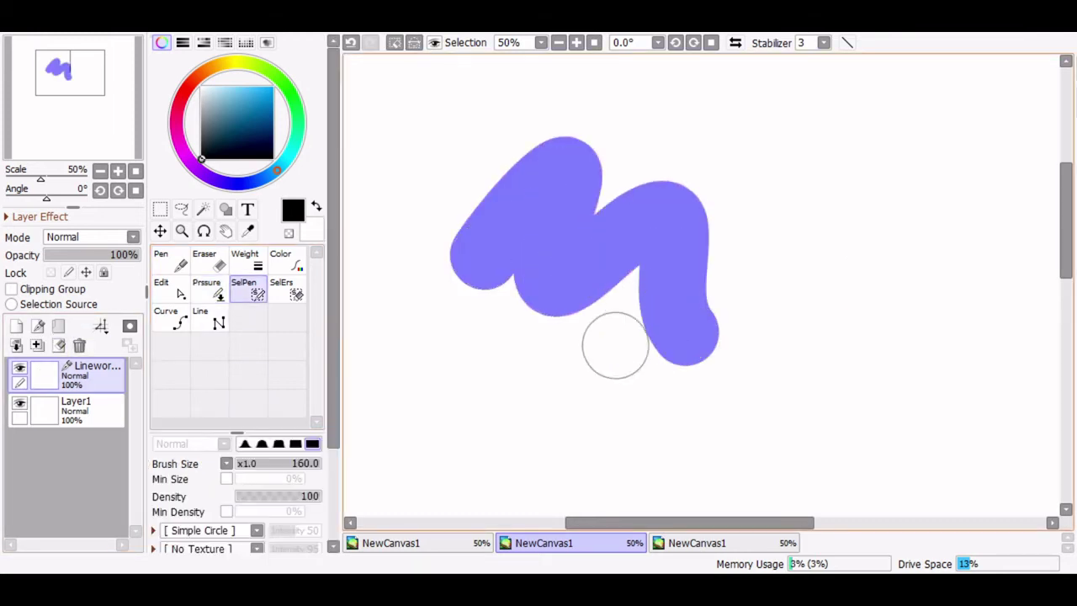
{"action": "left_click", "coordinate": [286, 290]}
{"action": "key", "text": "bracketleft"}
{"action": "key", "text": "bracketleft"}
{"action": "key", "text": "bracketleft"}
{"action": "mouse_move", "coordinate": [495, 189]}
{"action": "left_mouse_down"}
{"action": "mouse_move", "coordinate": [539, 310]}
{"action": "mouse_move", "coordinate": [684, 323]}
{"action": "mouse_move", "coordinate": [707, 278]}
{"action": "left_mouse_up"}
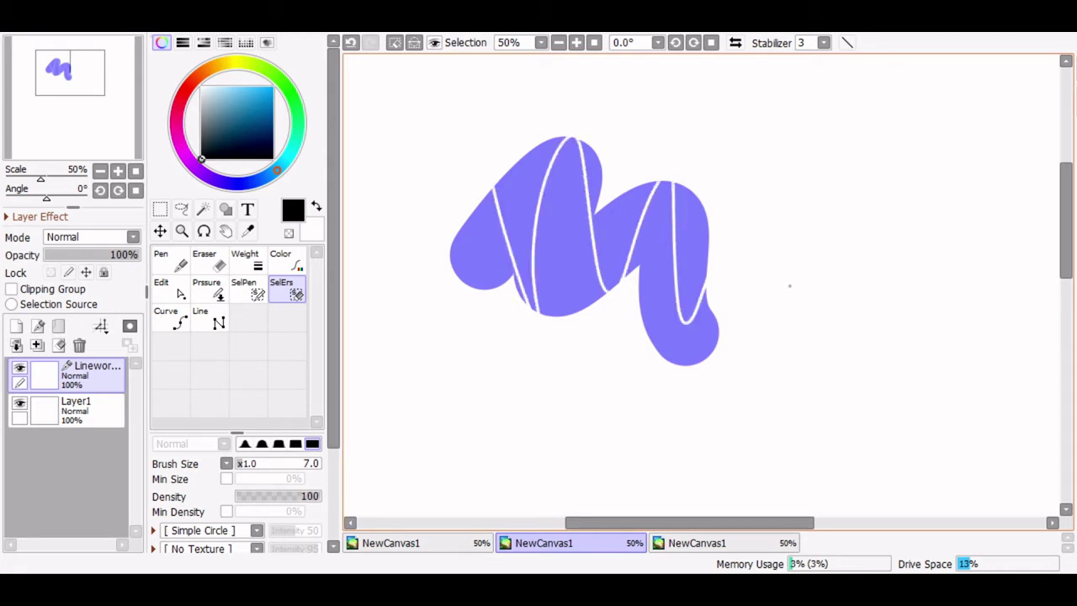
{"action": "key", "text": "ctrl+d"}
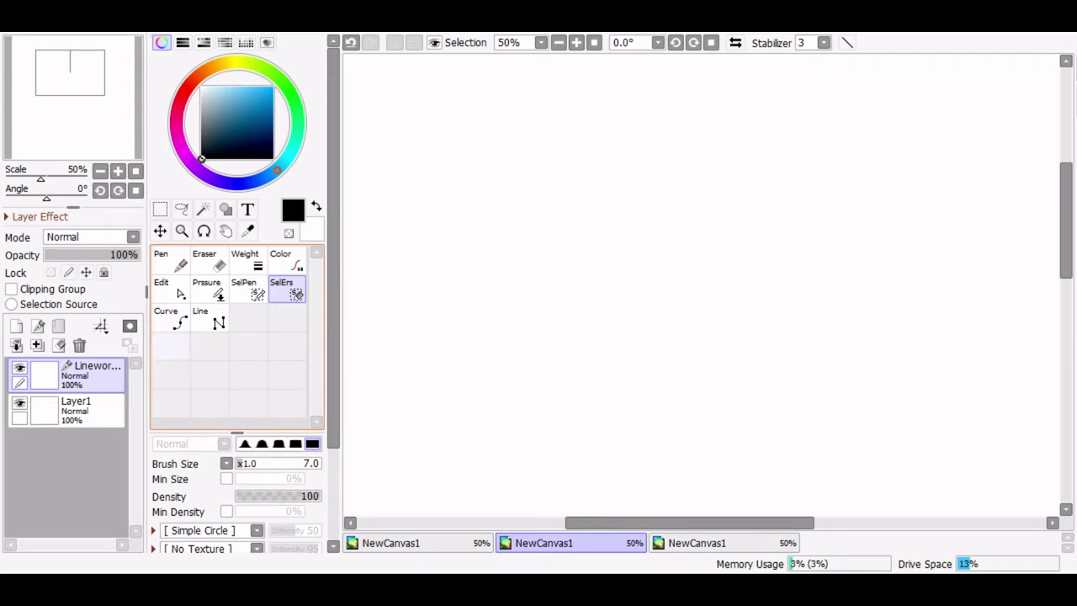
Step: Review the Edit tool's control point and path operations and the modifier keys in the Quick Reference for misc
{"action": "left_click", "coordinate": [168, 292]}
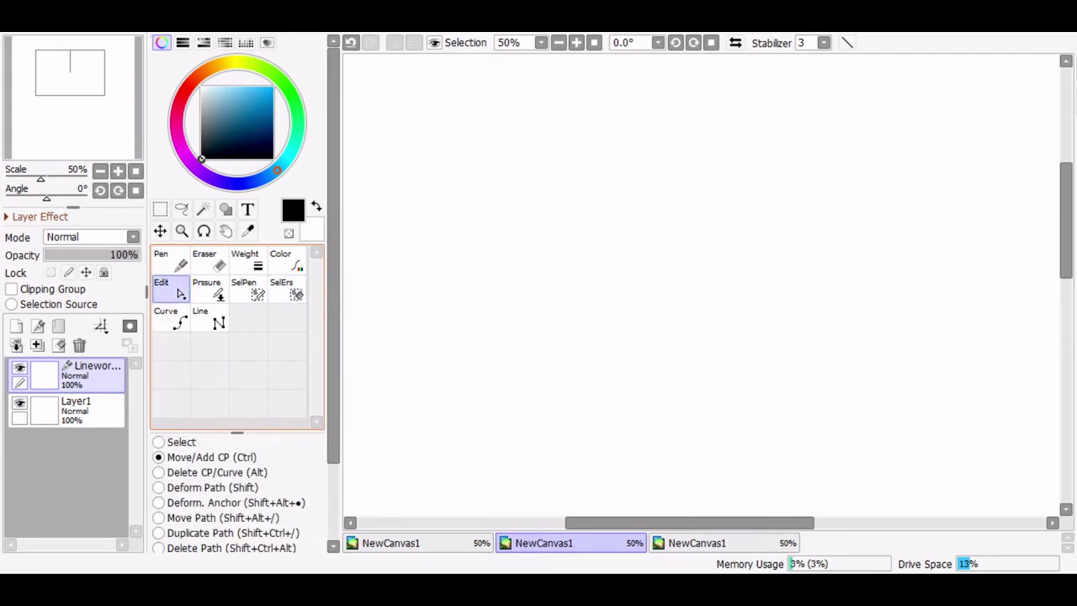
{"action": "left_click_drag", "start_coordinate": [334, 319], "coordinate": [335, 395]}
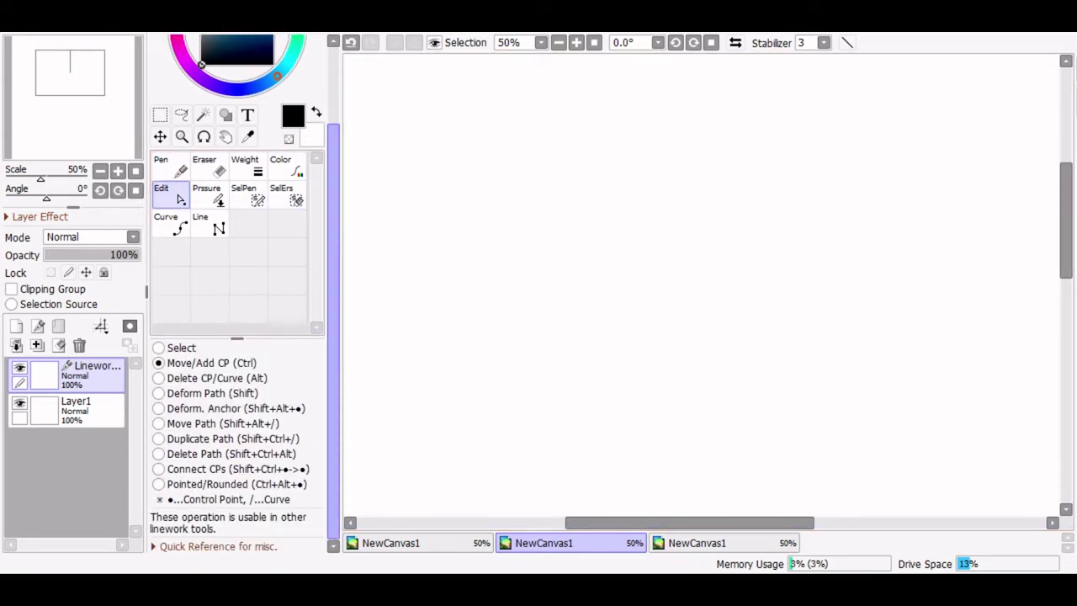
{"action": "left_click", "coordinate": [220, 547]}
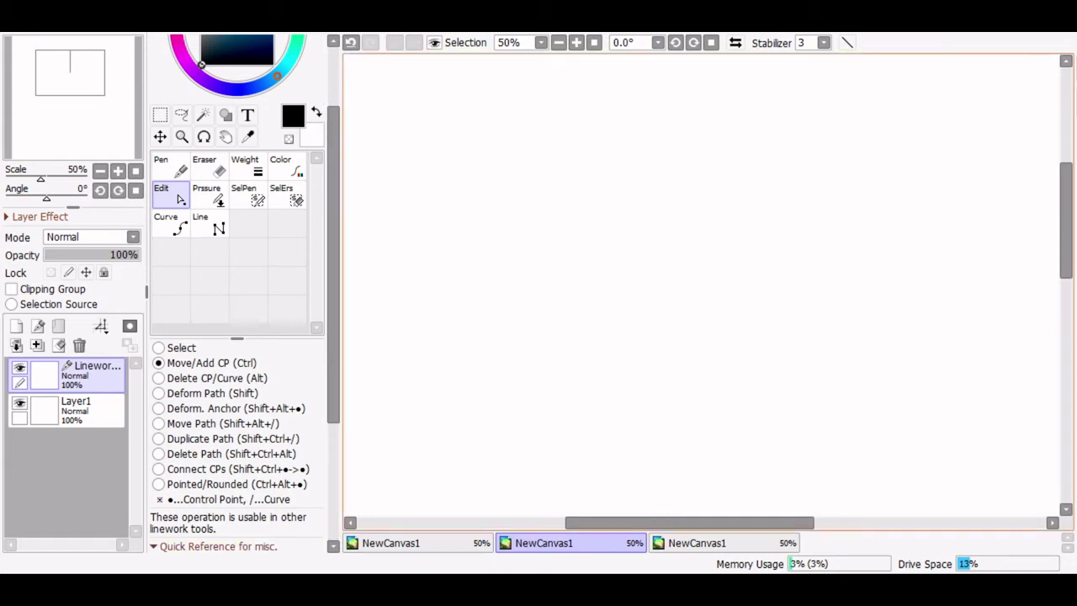
{"action": "left_click_drag", "start_coordinate": [334, 328], "coordinate": [334, 445]}
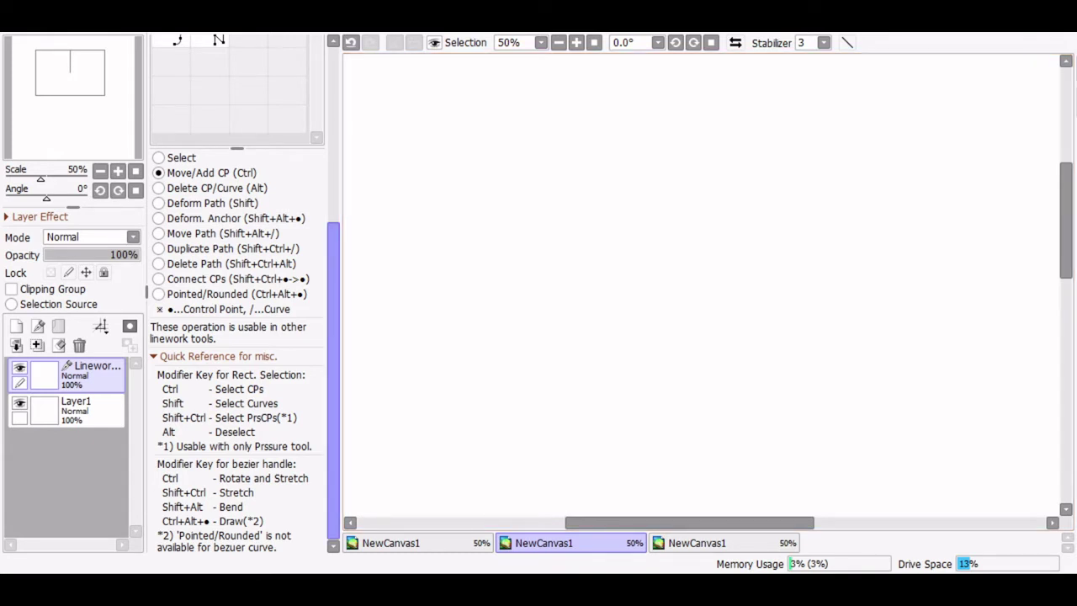
{"action": "mouse_move", "coordinate": [335, 380]}
{"action": "left_mouse_down"}
{"action": "mouse_move", "coordinate": [334, 207]}
{"action": "mouse_move", "coordinate": [335, 300]}
{"action": "left_mouse_up"}
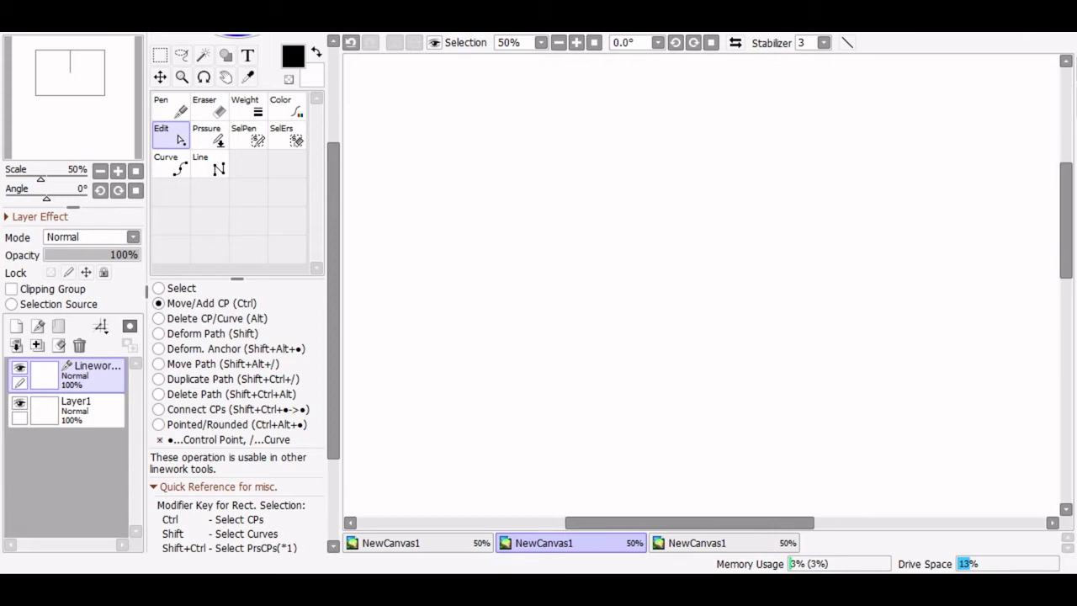
{"action": "scroll", "coordinate": [236, 295], "scroll_direction": "up", "scroll_amount": 4}
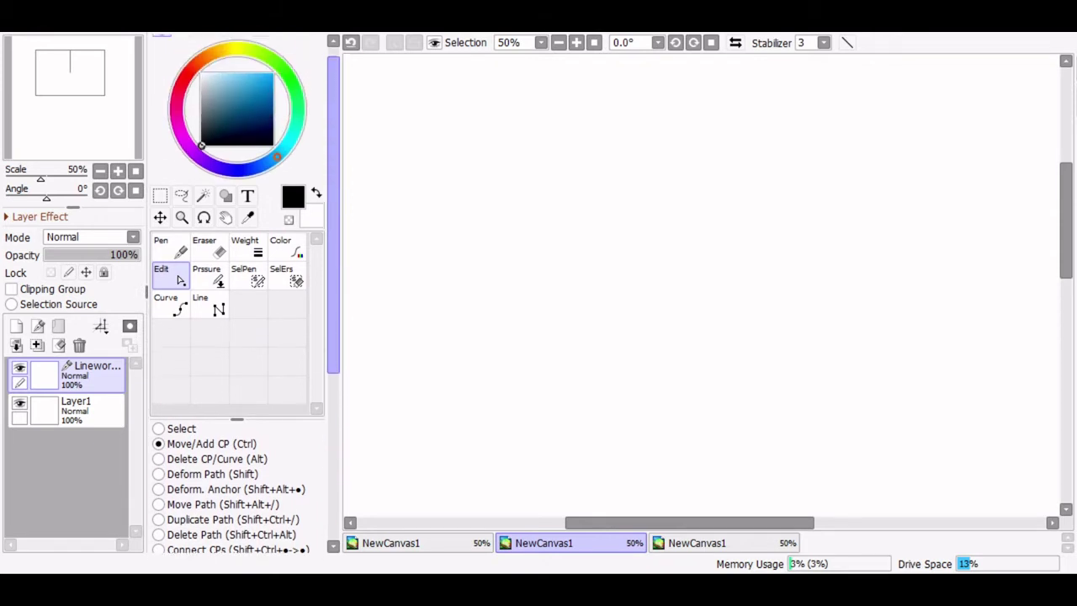
Step: Draw a black wavy line with two crests using the linework Pen at brush size 5.0
{"action": "left_click", "coordinate": [170, 252]}
{"action": "mouse_move", "coordinate": [447, 279]}
{"action": "left_mouse_down"}
{"action": "mouse_move", "coordinate": [532, 241]}
{"action": "mouse_move", "coordinate": [698, 231]}
{"action": "mouse_move", "coordinate": [770, 306]}
{"action": "left_mouse_up"}
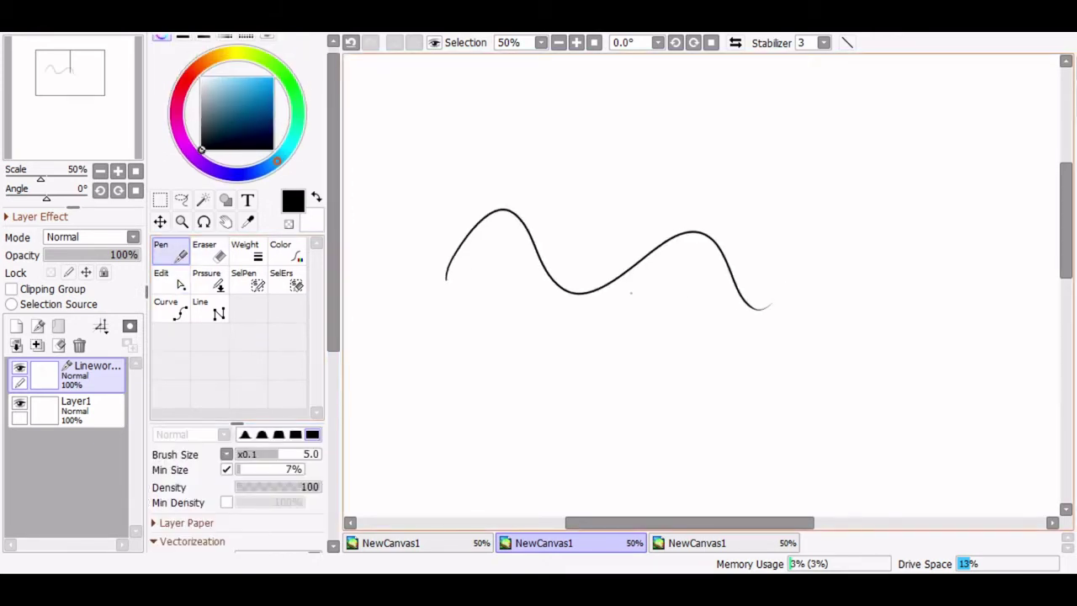
{"action": "scroll", "coordinate": [493, 227], "scroll_direction": "up", "scroll_amount": 7}
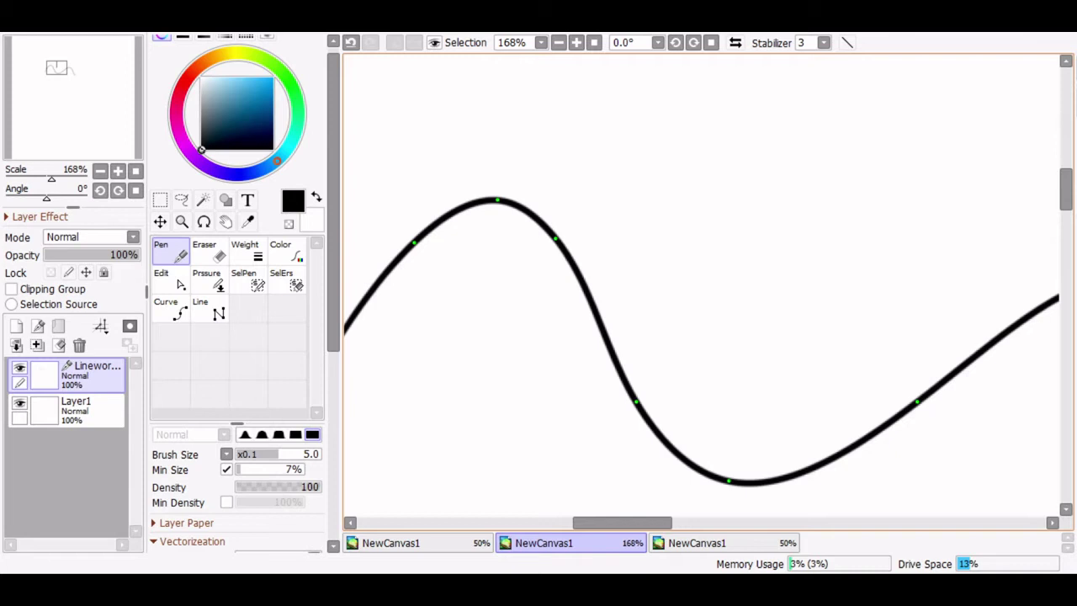
{"action": "scroll", "coordinate": [588, 292], "scroll_direction": "up", "scroll_amount": 3}
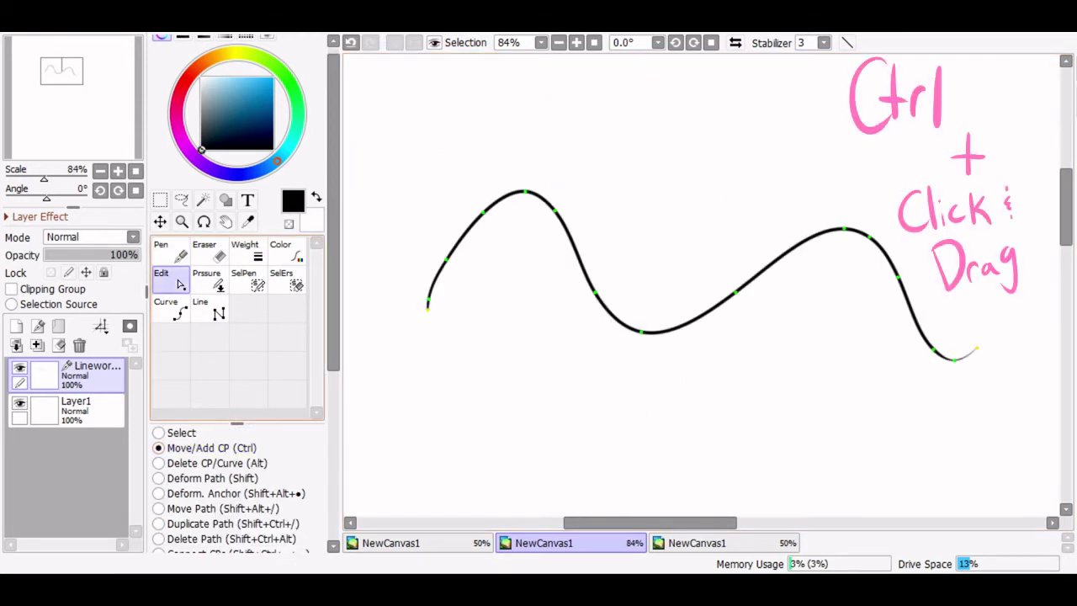
Step: Reshape the line by moving its starting point inward, its first crest point down and its trough point up
{"action": "left_click", "coordinate": [170, 253]}
{"action": "left_click_drag", "start_coordinate": [428, 308], "coordinate": [532, 328]}
{"action": "key", "text": "ctrl"}
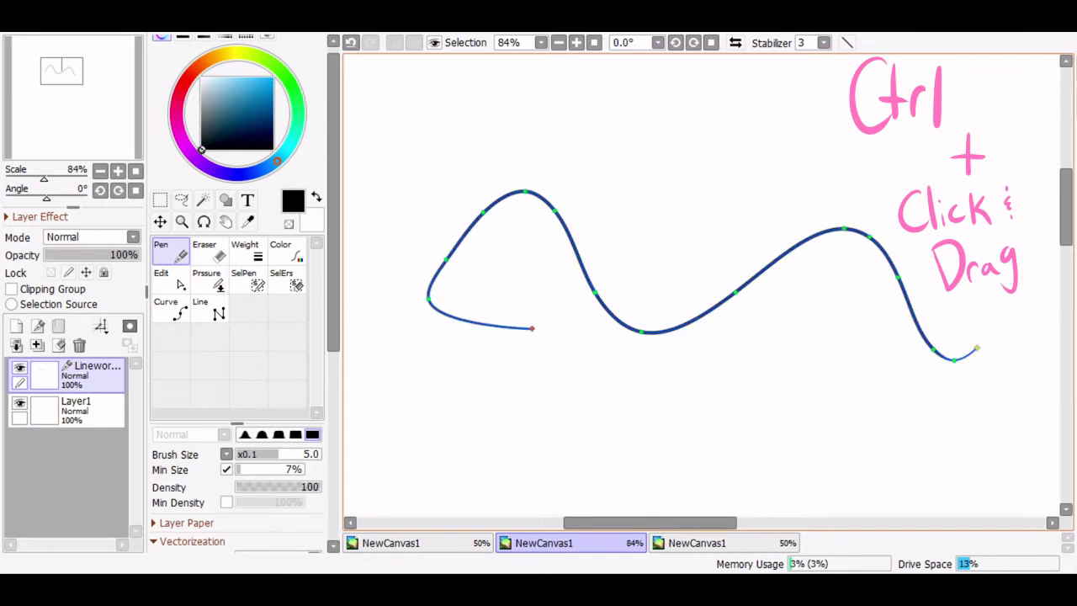
{"action": "left_click_drag", "start_coordinate": [525, 192], "coordinate": [521, 269]}
{"action": "left_click_drag", "start_coordinate": [648, 331], "coordinate": [664, 205]}
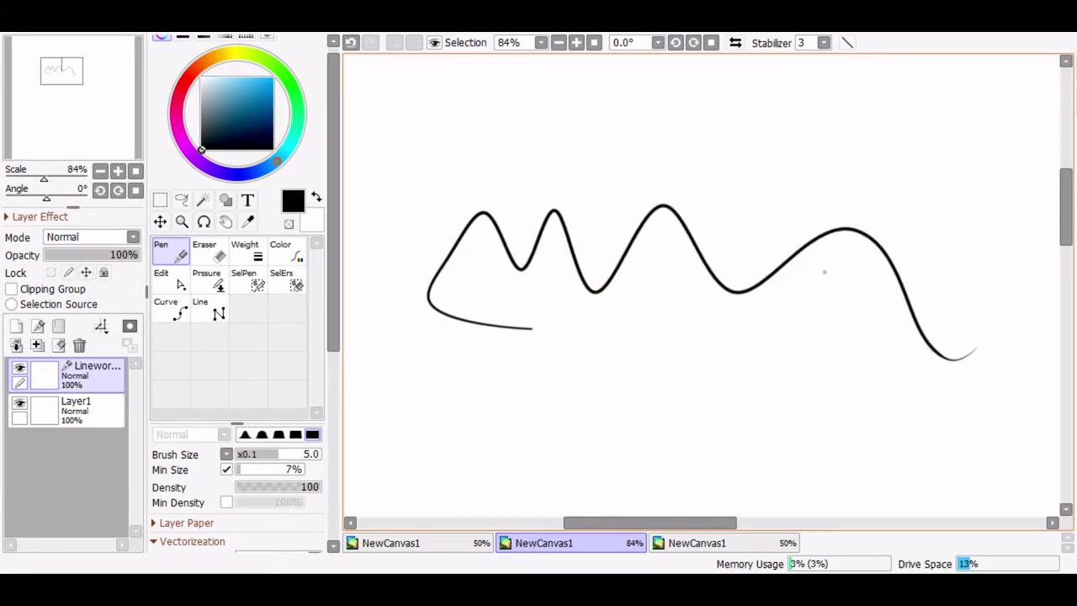
Step: Add control points along the slope between the line's last trough and its last crest
{"action": "scroll", "coordinate": [820, 345], "scroll_direction": "up", "scroll_amount": 3}
{"action": "scroll", "coordinate": [785, 245], "scroll_direction": "down", "scroll_amount": 3}
{"action": "scroll", "coordinate": [755, 149], "scroll_direction": "up", "scroll_amount": 2}
{"action": "left_click_drag", "start_coordinate": [755, 149], "coordinate": [744, 215]}
{"action": "left_click", "coordinate": [801, 165], "text": "ctrl"}
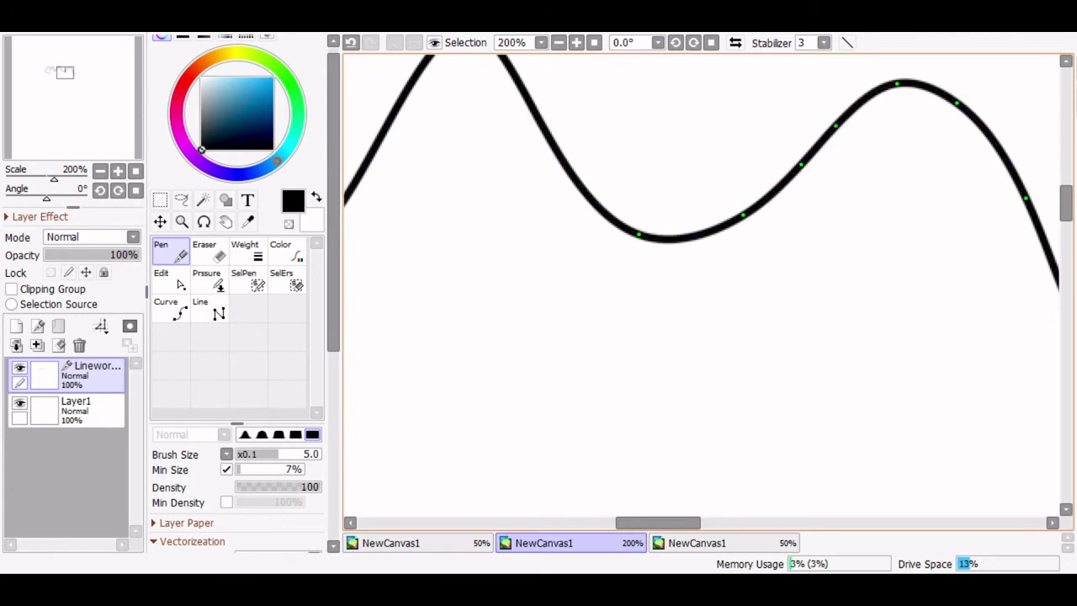
{"action": "scroll", "coordinate": [681, 304], "scroll_direction": "down", "scroll_amount": 2}
{"action": "scroll", "coordinate": [673, 296], "scroll_direction": "down", "scroll_amount": 1}
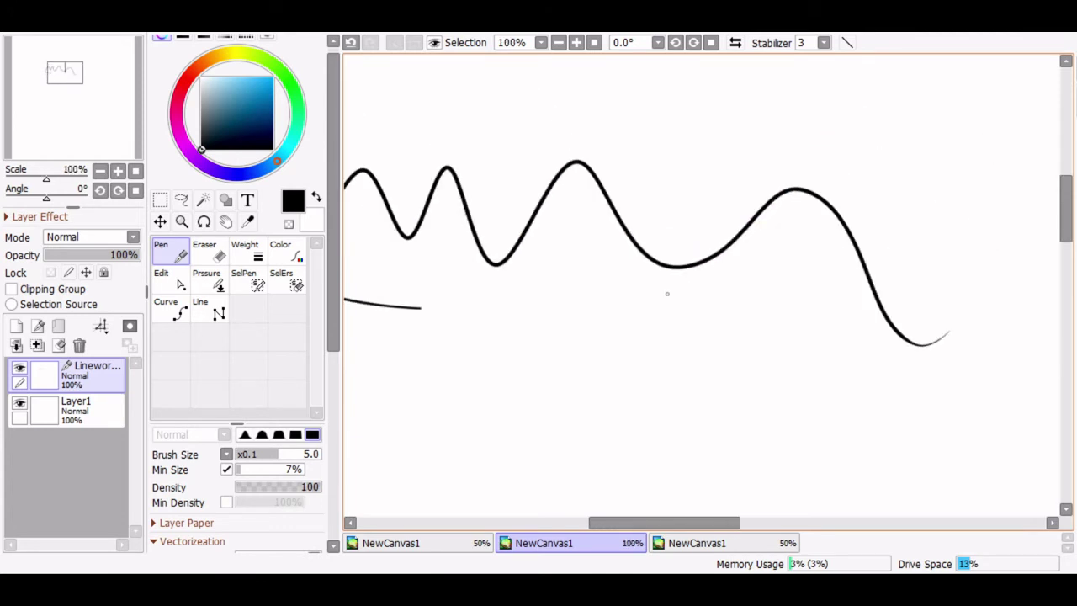
Step: Delete the control points at the line's tail and between its last two crests, merging them into one broad arch
{"action": "left_click", "coordinate": [161, 278]}
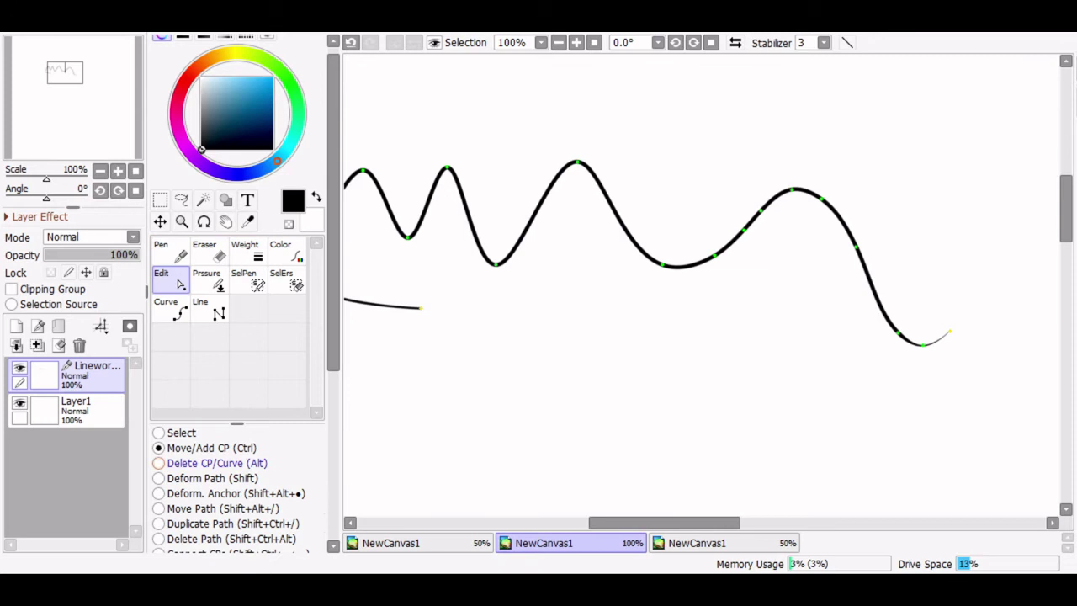
{"action": "left_click", "coordinate": [171, 251]}
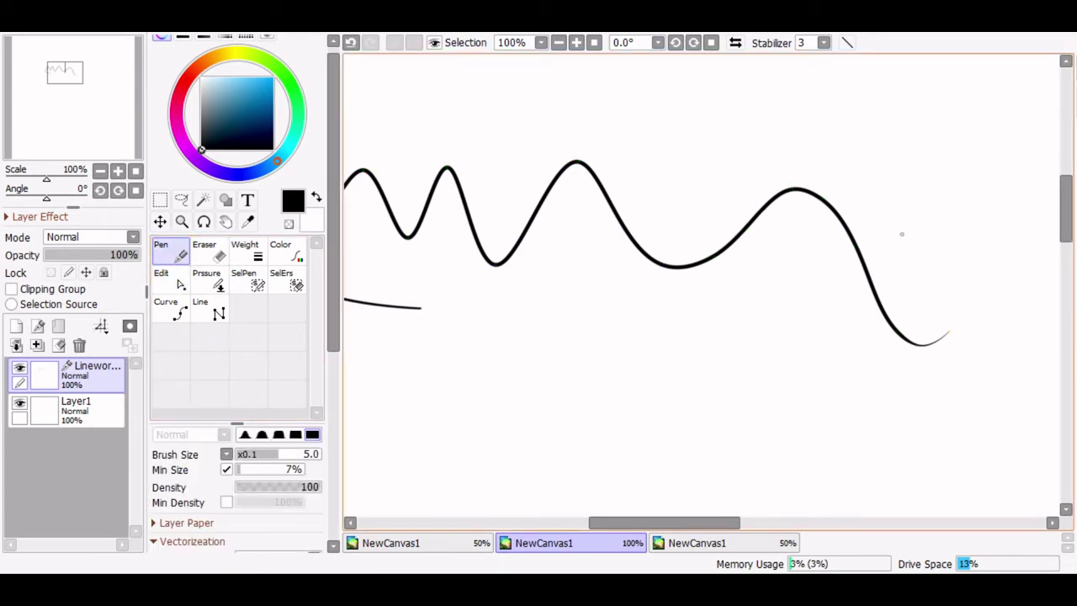
{"action": "key", "text": "ctrl"}
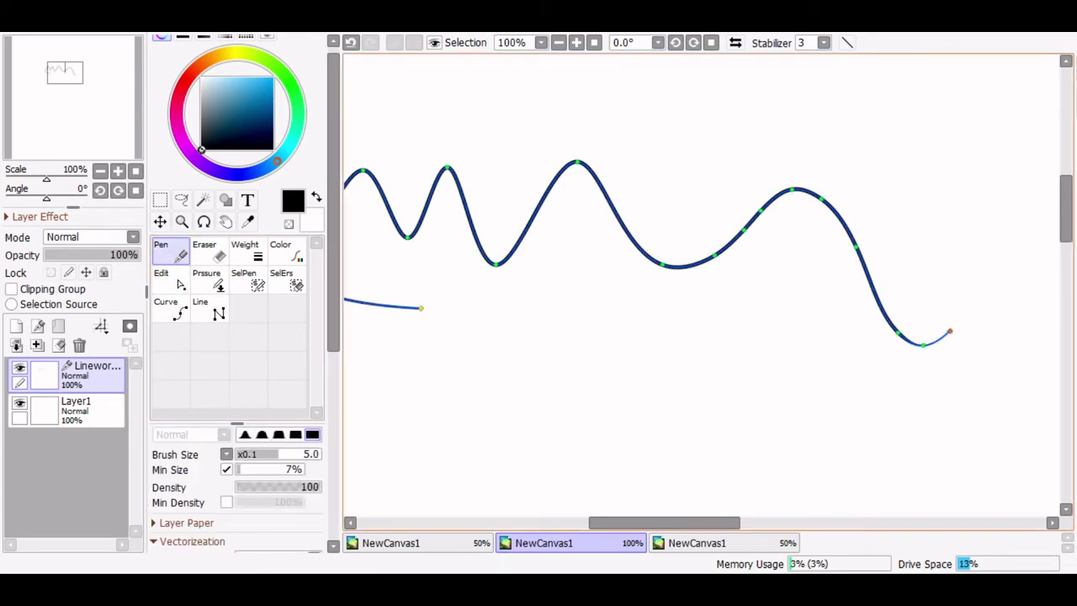
{"action": "left_click", "coordinate": [950, 331], "text": "alt"}
{"action": "key", "text": "ctrl+z"}
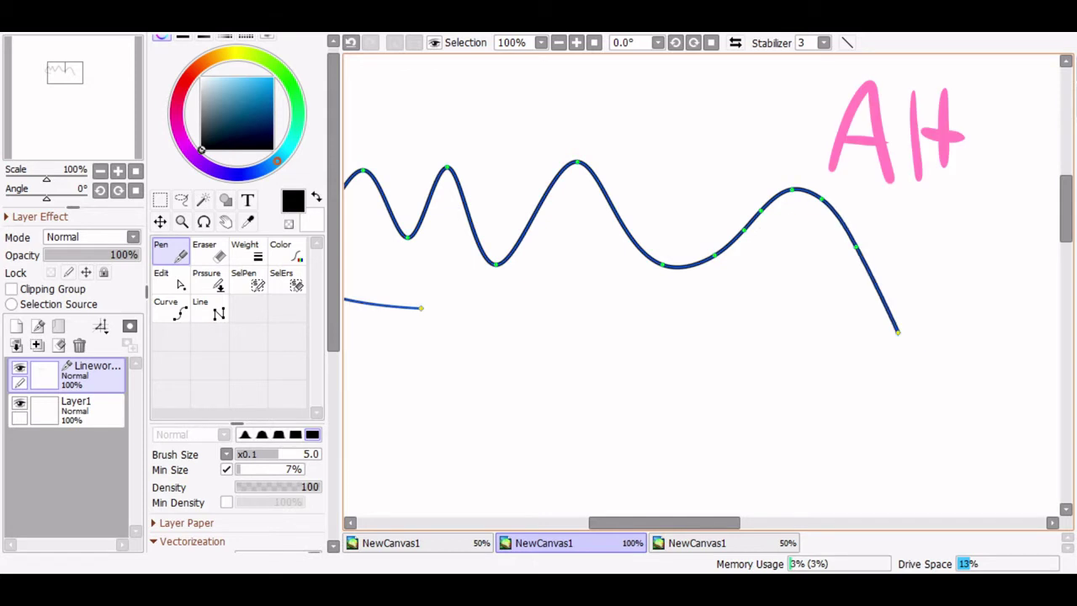
{"action": "left_click", "coordinate": [662, 264], "text": "alt"}
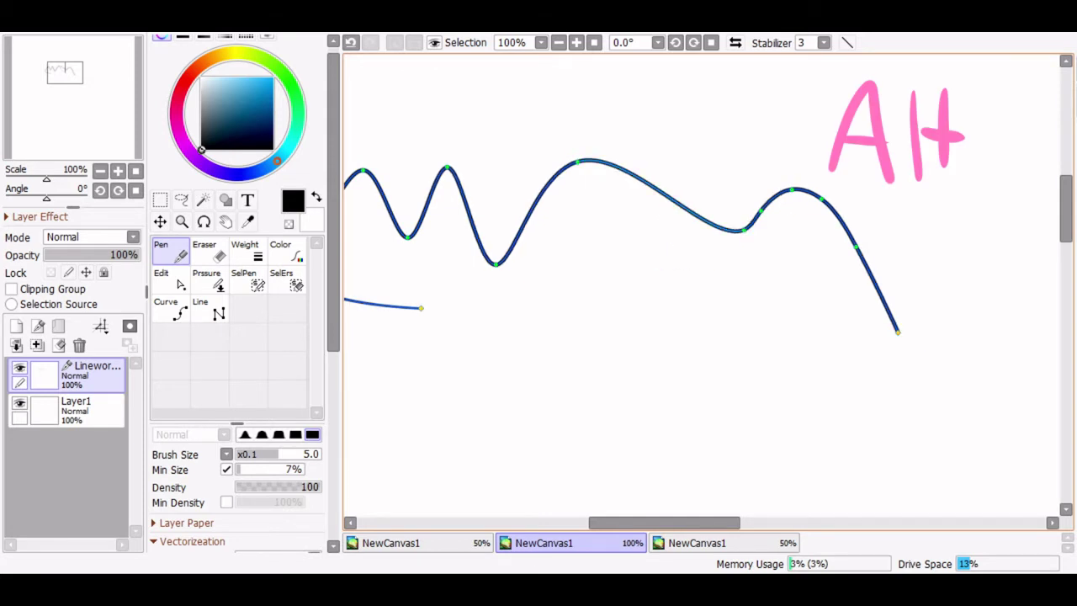
{"action": "left_click", "coordinate": [744, 230], "text": "alt"}
{"action": "left_click", "coordinate": [762, 210], "text": "alt"}
{"action": "key", "text": "ctrl+z"}
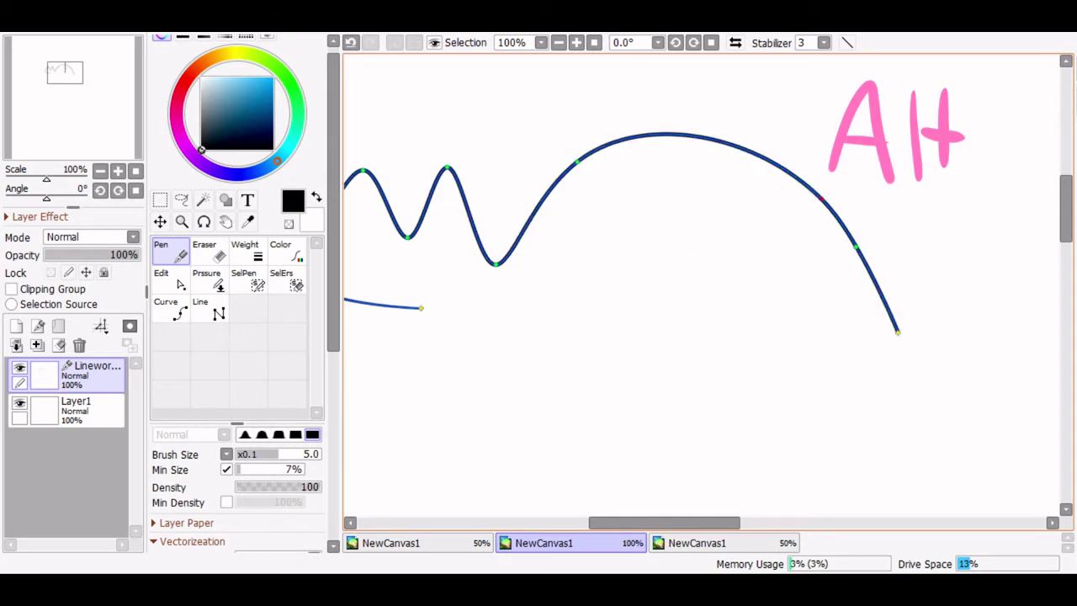
Step: Delete control points from the line's starting end, narrow waves and arch, and move the remaining trough point up toward the arch
{"action": "scroll", "coordinate": [575, 223], "scroll_direction": "down", "scroll_amount": 1}
{"action": "left_click", "coordinate": [556, 289], "text": "alt"}
{"action": "left_click", "coordinate": [469, 264], "text": "alt"}
{"action": "left_click", "coordinate": [515, 192], "text": "alt"}
{"action": "left_click", "coordinate": [547, 239], "text": "alt"}
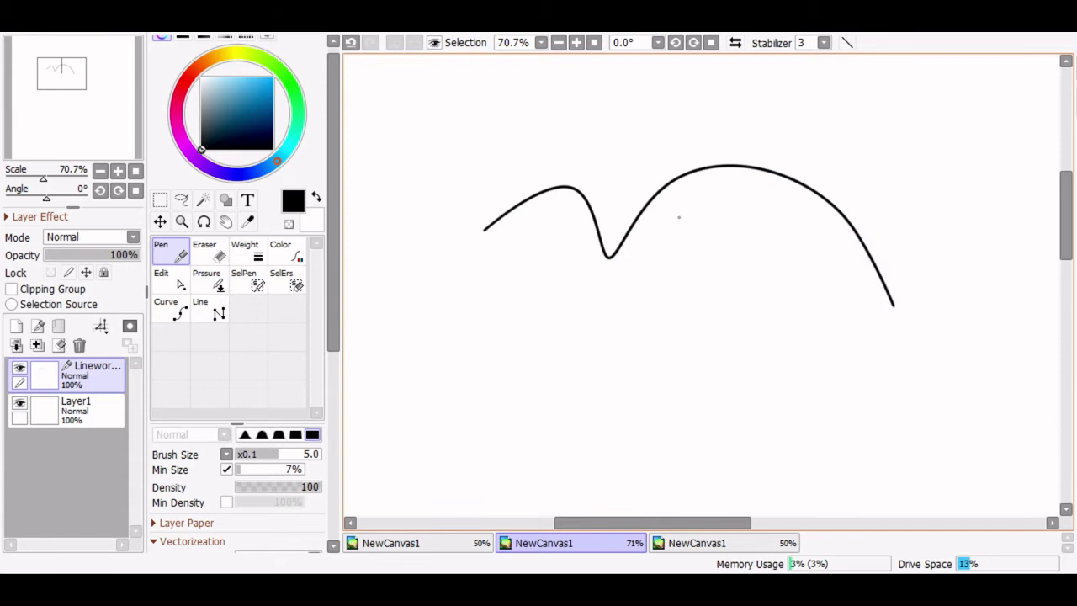
{"action": "left_click", "coordinate": [667, 185], "text": "alt"}
{"action": "left_click_drag", "start_coordinate": [608, 257], "coordinate": [656, 219]}
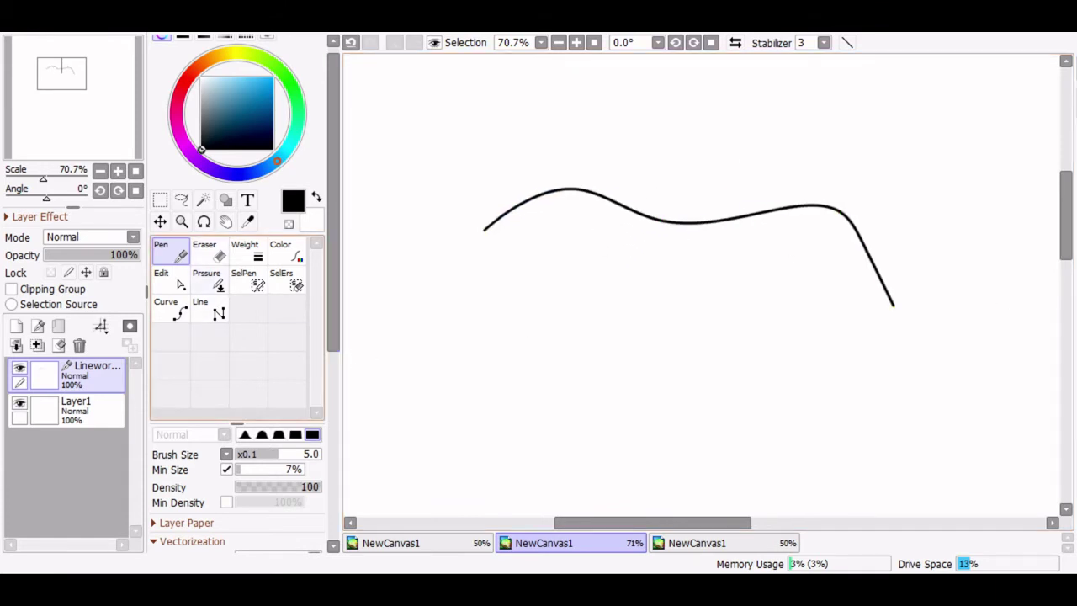
Step: Deform the whole path by pulling its trough point slightly down with the Pen tool's Deform Path function
{"action": "left_click", "coordinate": [167, 279]}
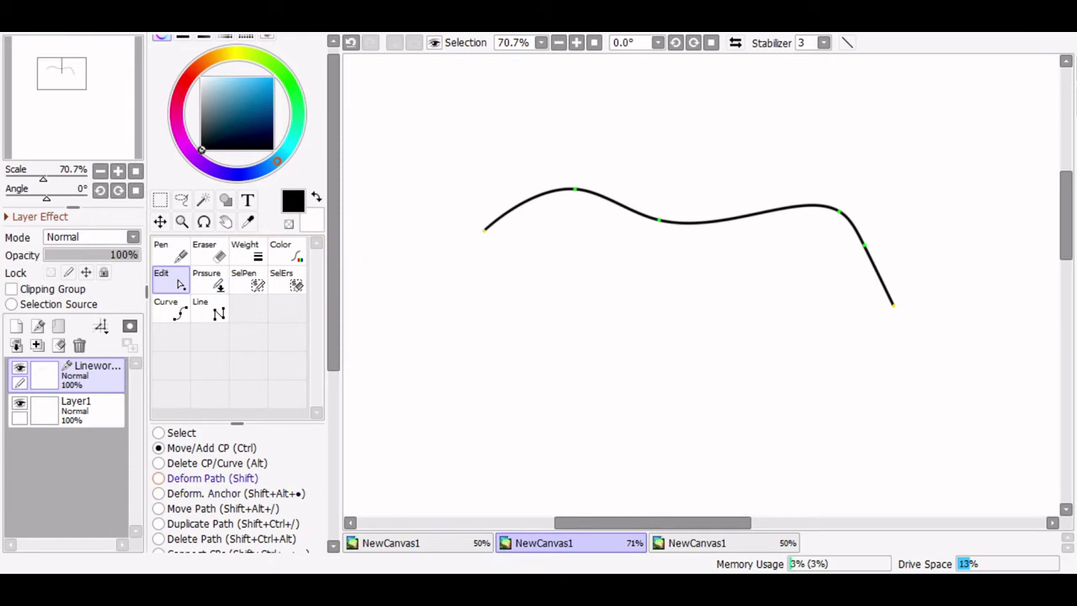
{"action": "left_click", "coordinate": [162, 258]}
{"action": "key", "text": "shift"}
{"action": "mouse_move", "coordinate": [659, 220]}
{"action": "left_mouse_down"}
{"action": "mouse_move", "coordinate": [673, 139]}
{"action": "mouse_move", "coordinate": [589, 139]}
{"action": "mouse_move", "coordinate": [640, 252]}
{"action": "mouse_move", "coordinate": [683, 236]}
{"action": "left_mouse_up"}
{"action": "scroll", "coordinate": [683, 235], "scroll_direction": "up", "scroll_amount": 3}
{"action": "scroll", "coordinate": [544, 221], "scroll_direction": "down", "scroll_amount": 2}
{"action": "scroll", "coordinate": [429, 241], "scroll_direction": "up", "scroll_amount": 6}
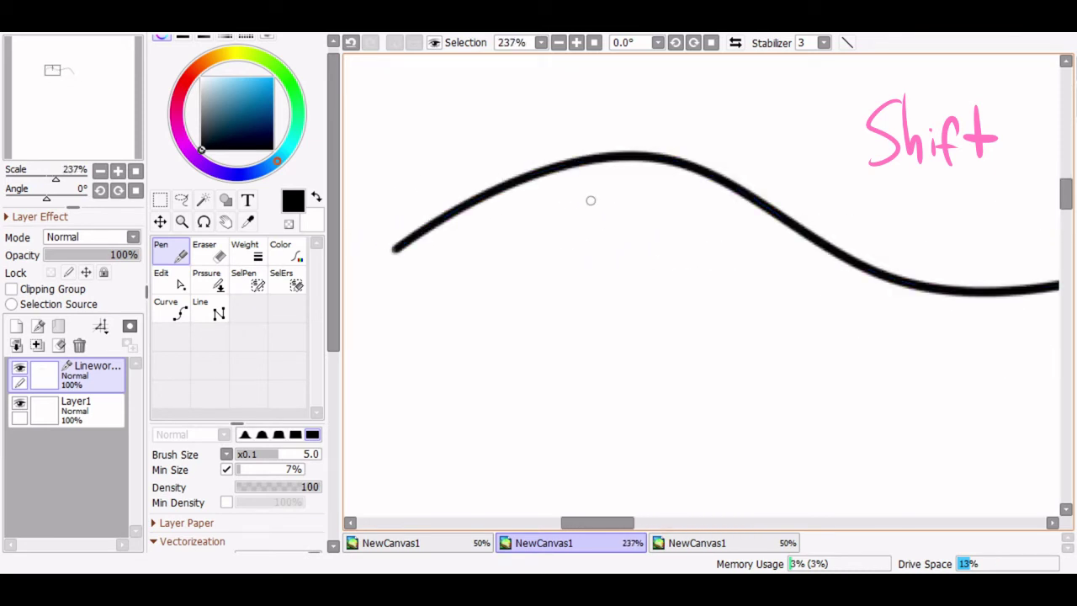
Step: Try stronger Deform Path pulls on the line's trough, its far end point and its starting side
{"action": "scroll", "coordinate": [557, 206], "scroll_direction": "down", "scroll_amount": 1}
{"action": "scroll", "coordinate": [558, 207], "scroll_direction": "down", "scroll_amount": 3}
{"action": "left_click_drag", "start_coordinate": [716, 234], "coordinate": [602, 192]}
{"action": "left_click_drag", "start_coordinate": [994, 310], "coordinate": [525, 217]}
{"action": "mouse_move", "coordinate": [503, 101]}
{"action": "left_mouse_down"}
{"action": "mouse_move", "coordinate": [498, 195]}
{"action": "mouse_move", "coordinate": [830, 347]}
{"action": "mouse_move", "coordinate": [589, 86]}
{"action": "left_mouse_up"}
Step: Undo the path deformations
{"action": "key", "text": "ctrl+z"}
{"action": "key", "text": "ctrl+z"}
{"action": "key", "text": "ctrl+z"}
{"action": "key", "text": "ctrl+z"}
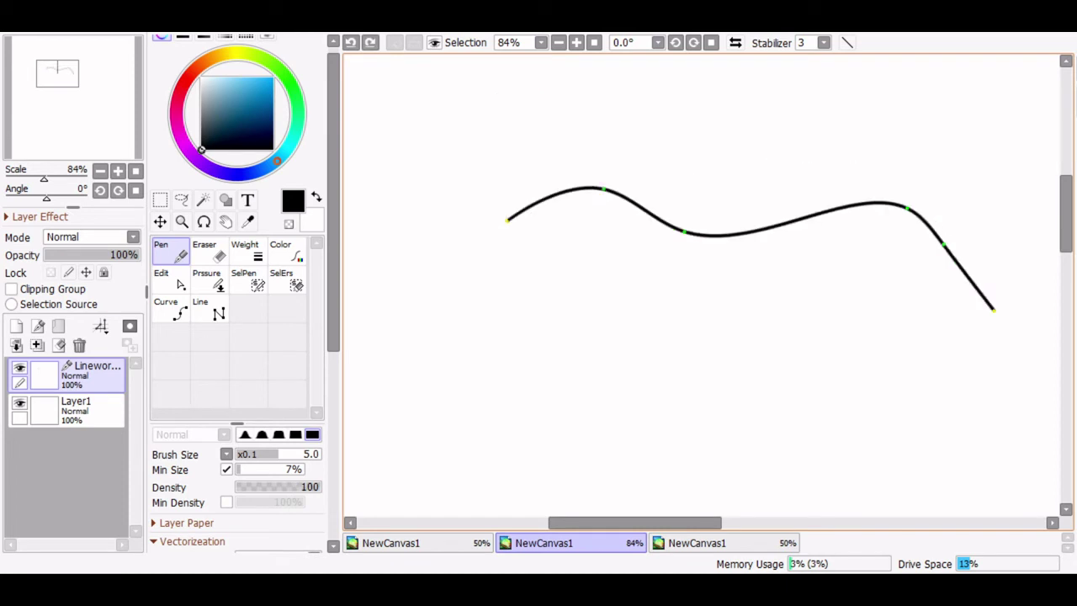
{"action": "scroll", "coordinate": [682, 217], "scroll_direction": "down", "scroll_amount": 2}
{"action": "scroll", "coordinate": [870, 193], "scroll_direction": "up", "scroll_amount": 3}
{"action": "scroll", "coordinate": [702, 193], "scroll_direction": "down", "scroll_amount": 1}
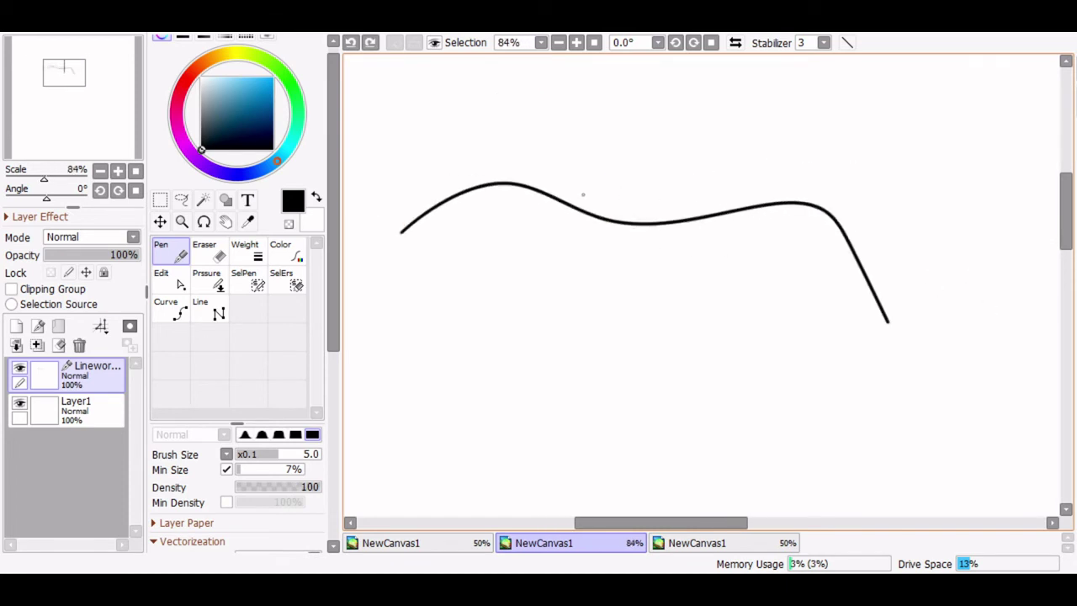
Step: Add three control points to the line: after the first crest, in the trough and before the second crest
{"action": "scroll", "coordinate": [520, 192], "scroll_direction": "up", "scroll_amount": 1}
{"action": "left_click", "coordinate": [772, 215], "text": "ctrl"}
{"action": "left_click", "coordinate": [560, 199], "text": "ctrl"}
{"action": "left_click", "coordinate": [691, 229], "text": "ctrl"}
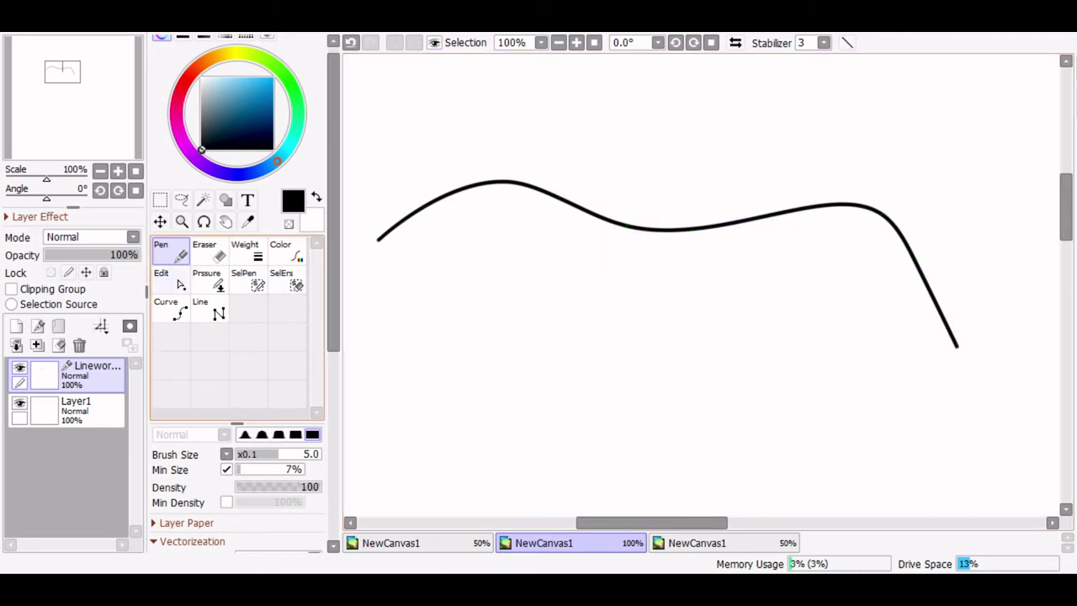
Step: Set a deform anchor on the control point just before the trough, and deform the path by pulling the second crest up and the first down
{"action": "left_click", "coordinate": [171, 278]}
{"action": "key", "text": "shift+alt"}
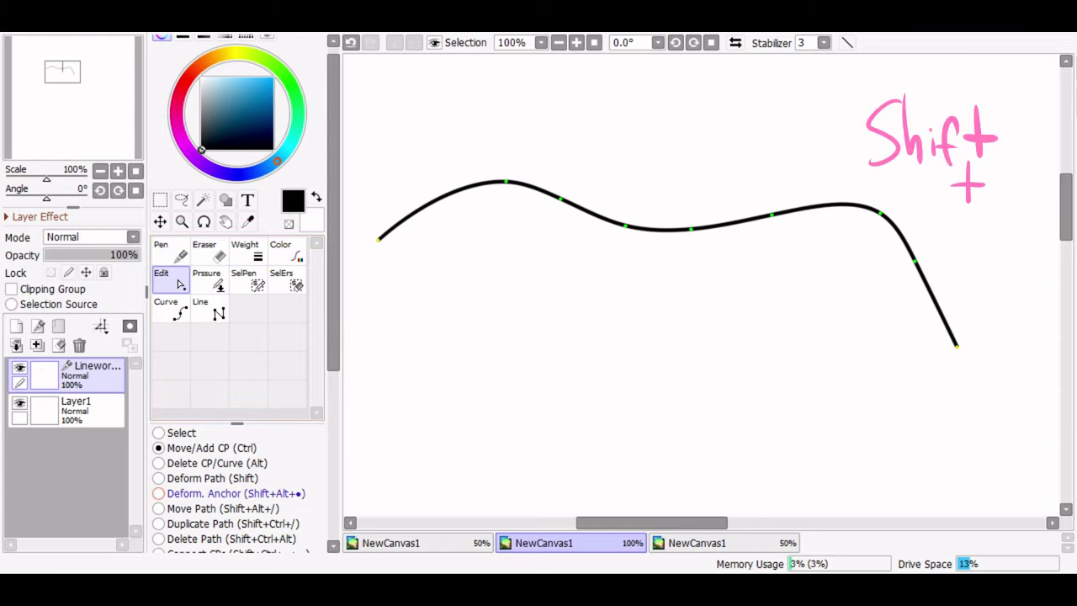
{"action": "left_click", "coordinate": [171, 251]}
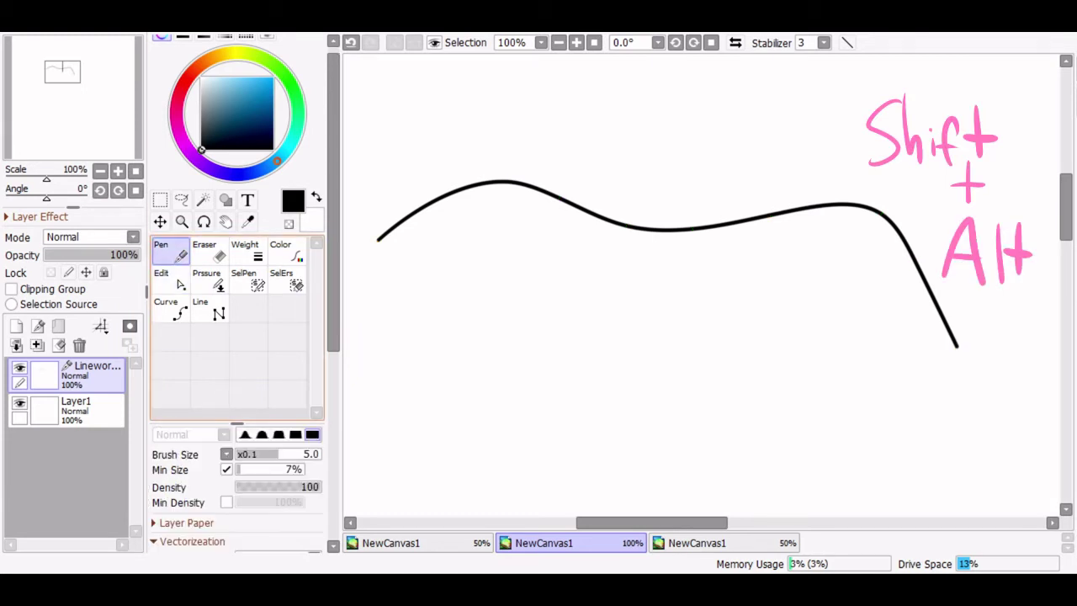
{"action": "left_click", "coordinate": [625, 225], "text": "alt+shift"}
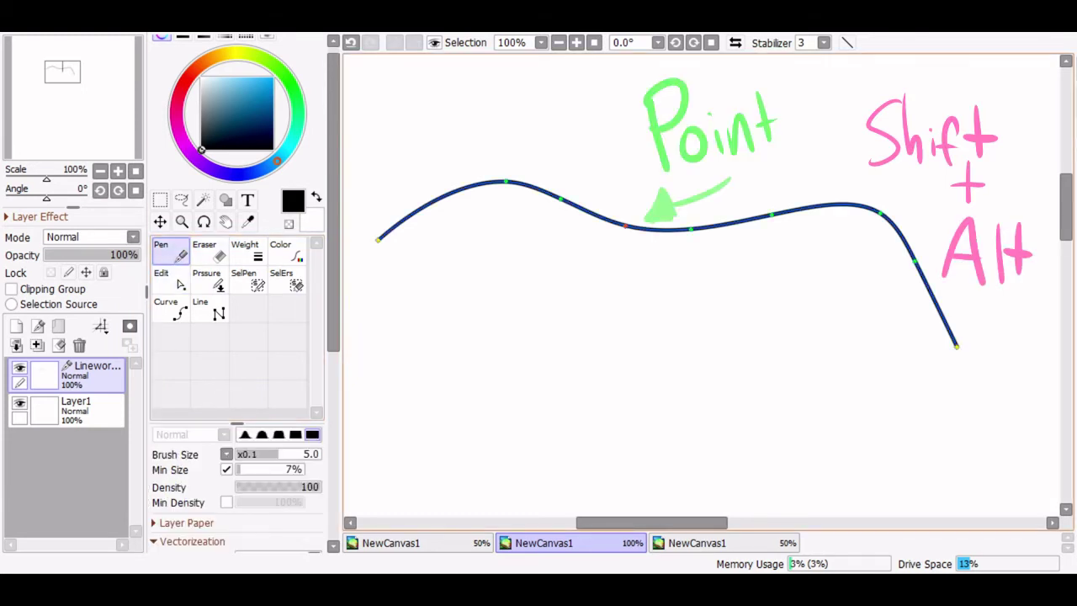
{"action": "mouse_move", "coordinate": [881, 213]}
{"action": "left_mouse_down"}
{"action": "mouse_move", "coordinate": [691, 111]}
{"action": "mouse_move", "coordinate": [788, 140]}
{"action": "left_mouse_up"}
{"action": "mouse_move", "coordinate": [506, 181]}
{"action": "left_mouse_down"}
{"action": "mouse_move", "coordinate": [531, 322]}
{"action": "mouse_move", "coordinate": [689, 372]}
{"action": "left_mouse_up"}
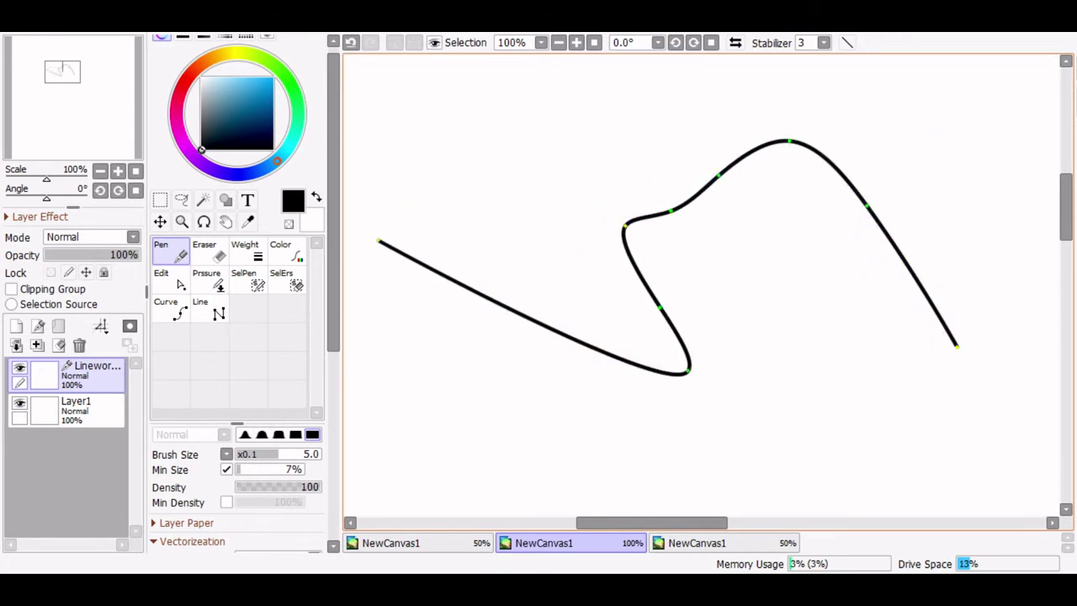
Step: Try stronger Deform Path pulls across the second crest and near the anchor, and undo the path deformations
{"action": "left_click_drag", "start_coordinate": [866, 205], "coordinate": [694, 216]}
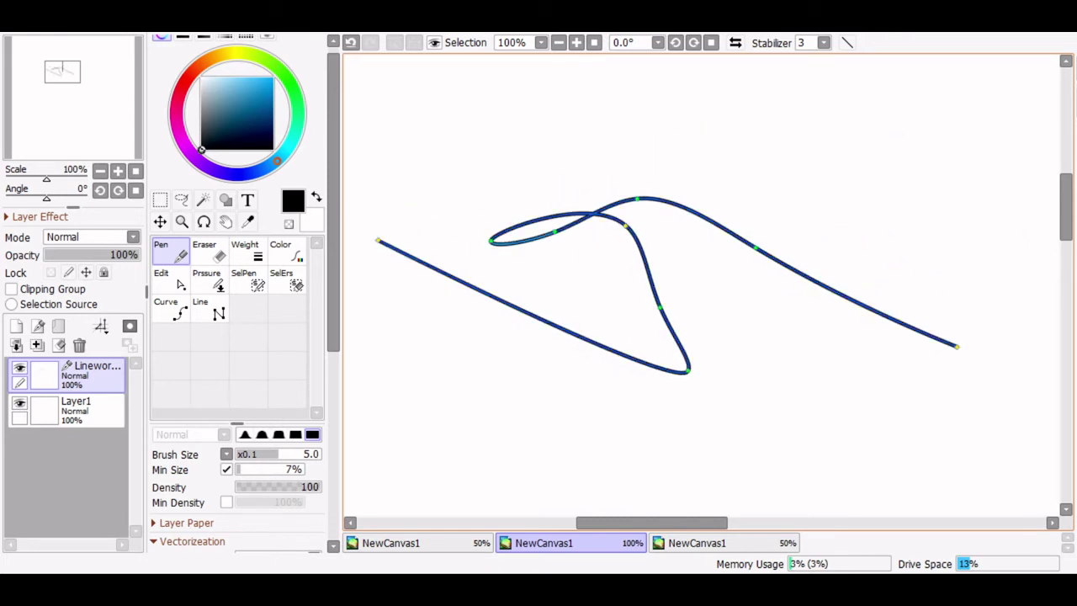
{"action": "left_click_drag", "start_coordinate": [628, 226], "coordinate": [651, 269]}
{"action": "key", "text": "ctrl+z"}
{"action": "key", "text": "ctrl+z"}
{"action": "key", "text": "ctrl+z"}
{"action": "key", "text": "ctrl+z"}
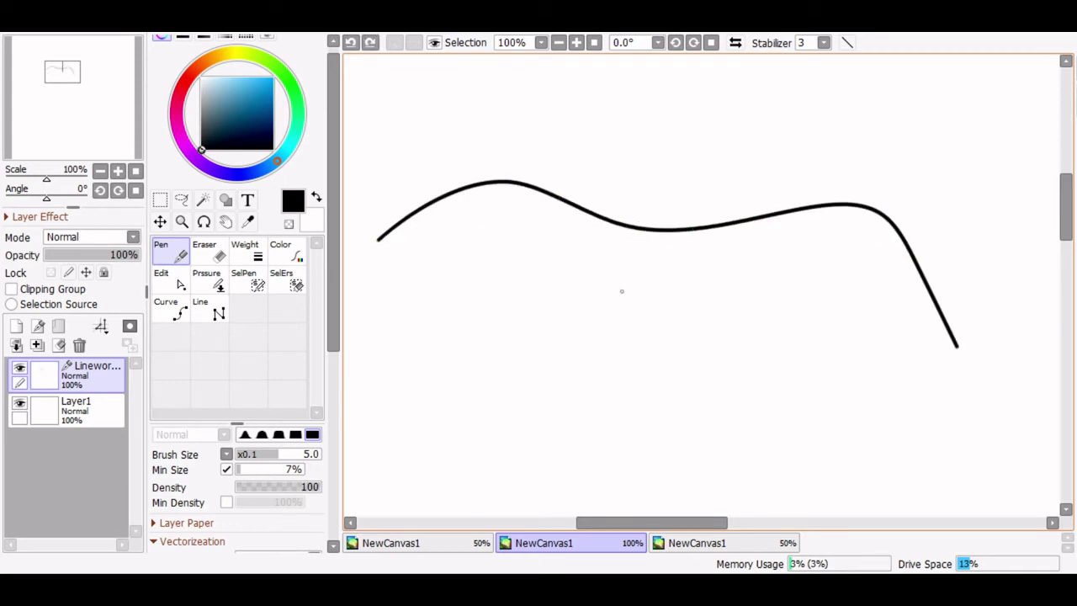
Step: Reposition the whole wavy line on the canvas with Move Path
{"action": "key", "text": "shift+alt"}
{"action": "scroll", "coordinate": [594, 203], "scroll_direction": "up", "scroll_amount": 3}
{"action": "left_click_drag", "start_coordinate": [594, 202], "coordinate": [553, 222]}
{"action": "scroll", "coordinate": [627, 295], "scroll_direction": "down", "scroll_amount": 5}
{"action": "mouse_move", "coordinate": [608, 270]}
{"action": "left_mouse_down"}
{"action": "mouse_move", "coordinate": [648, 228]}
{"action": "mouse_move", "coordinate": [581, 248]}
{"action": "mouse_move", "coordinate": [649, 201]}
{"action": "left_mouse_up"}
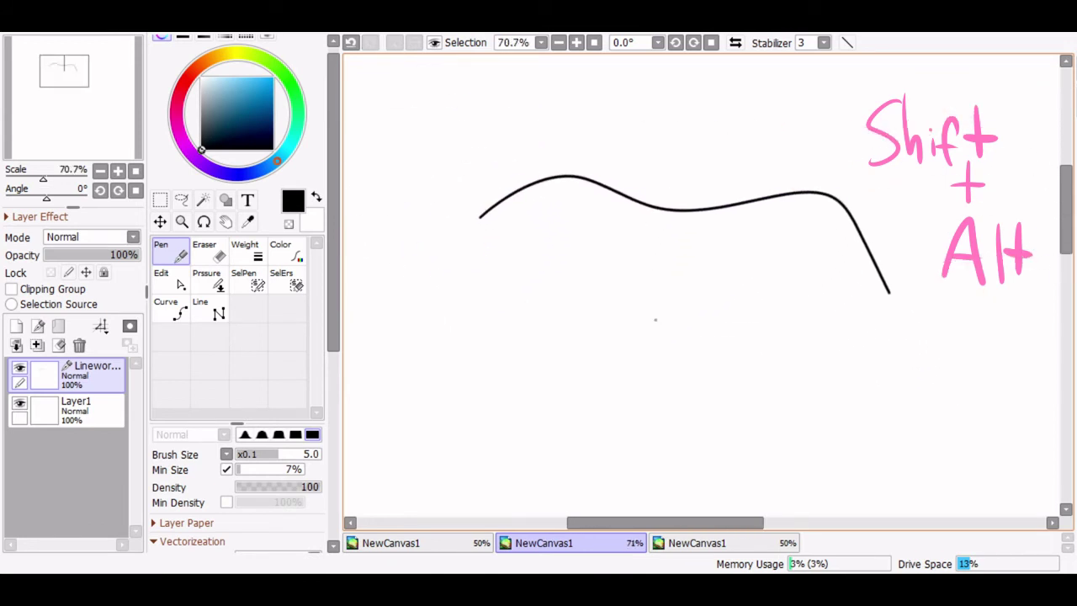
Step: Draw a second wavy line below the first, and shift the whole linework layer slightly with the Move tool
{"action": "mouse_move", "coordinate": [499, 298]}
{"action": "left_mouse_down"}
{"action": "mouse_move", "coordinate": [613, 321]}
{"action": "mouse_move", "coordinate": [767, 258]}
{"action": "left_mouse_up"}
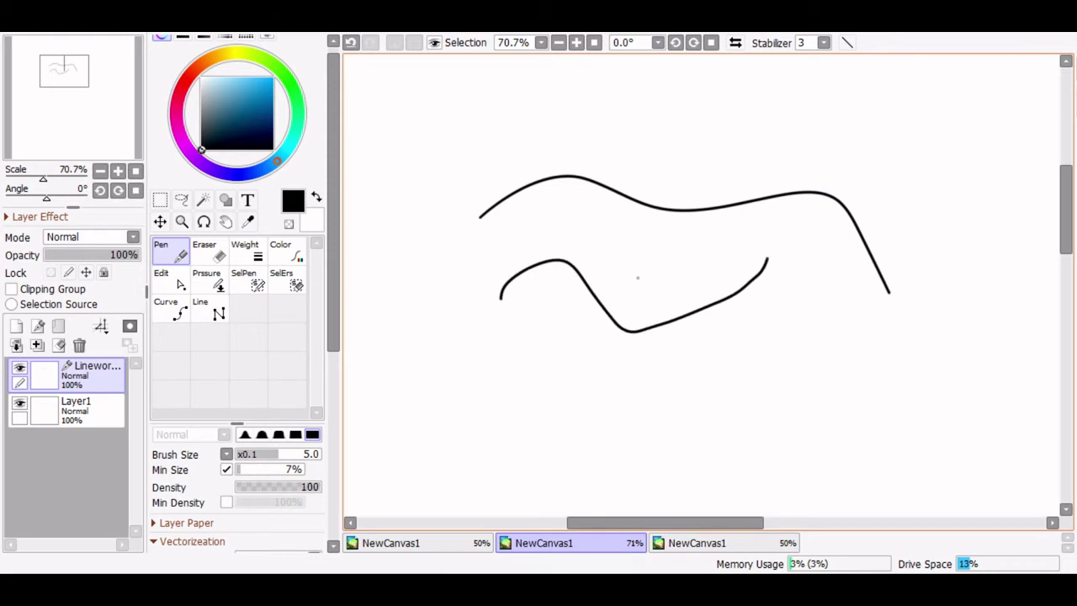
{"action": "left_click", "coordinate": [160, 222]}
{"action": "mouse_move", "coordinate": [627, 294]}
{"action": "left_mouse_down"}
{"action": "mouse_move", "coordinate": [543, 284]}
{"action": "mouse_move", "coordinate": [624, 267]}
{"action": "mouse_move", "coordinate": [588, 281]}
{"action": "left_mouse_up"}
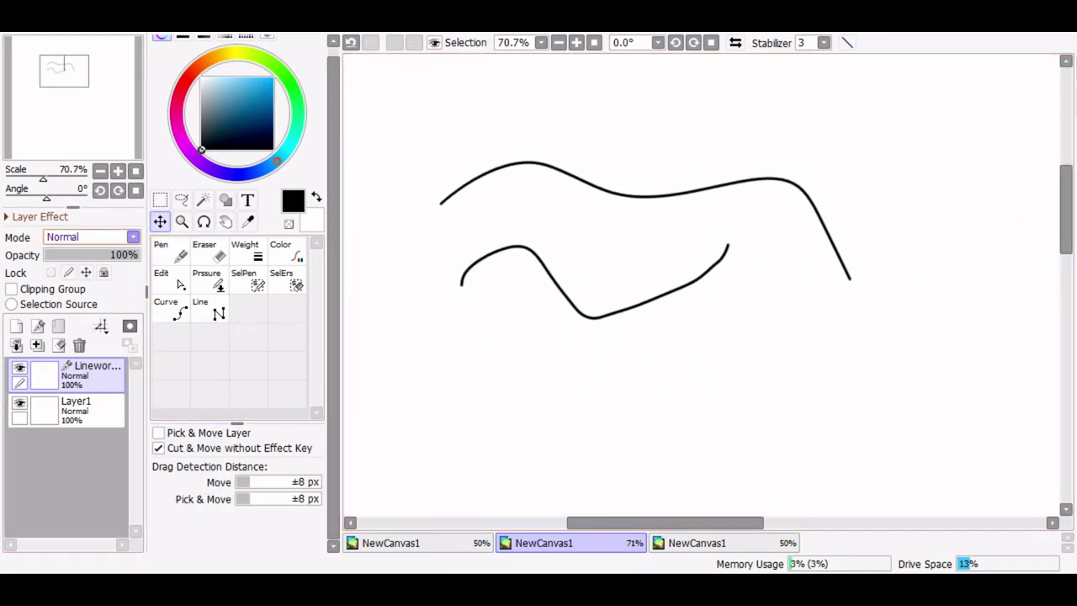
Step: Shift only the upper line upward with Move Path, and undo both moves and the second line
{"action": "left_click", "coordinate": [170, 251]}
{"action": "mouse_move", "coordinate": [593, 184]}
{"action": "left_mouse_down"}
{"action": "mouse_move", "coordinate": [590, 221]}
{"action": "mouse_move", "coordinate": [587, 148]}
{"action": "left_mouse_up"}
{"action": "left_click", "coordinate": [171, 281]}
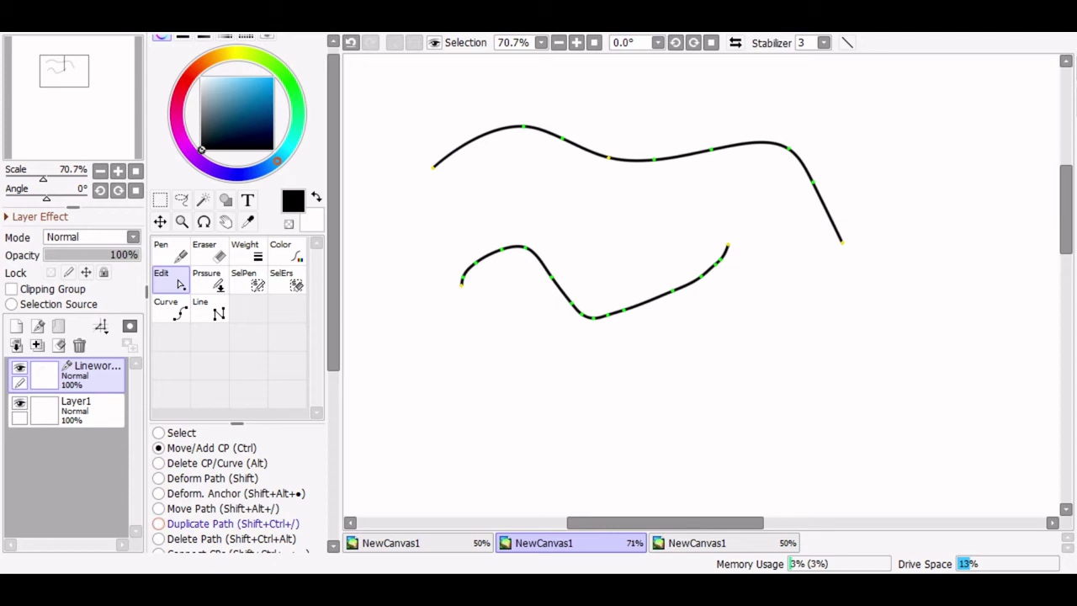
{"action": "scroll", "coordinate": [581, 175], "scroll_direction": "up", "scroll_amount": 1}
{"action": "key", "text": "ctrl+z"}
{"action": "key", "text": "ctrl+z"}
{"action": "key", "text": "ctrl+z"}
Step: Place a copy of the line above the original with Duplicate Path, and remove the copy with Delete Path
{"action": "mouse_move", "coordinate": [652, 208]}
{"action": "left_mouse_down"}
{"action": "mouse_move", "coordinate": [644, 234]}
{"action": "mouse_move", "coordinate": [671, 131]}
{"action": "left_mouse_up"}
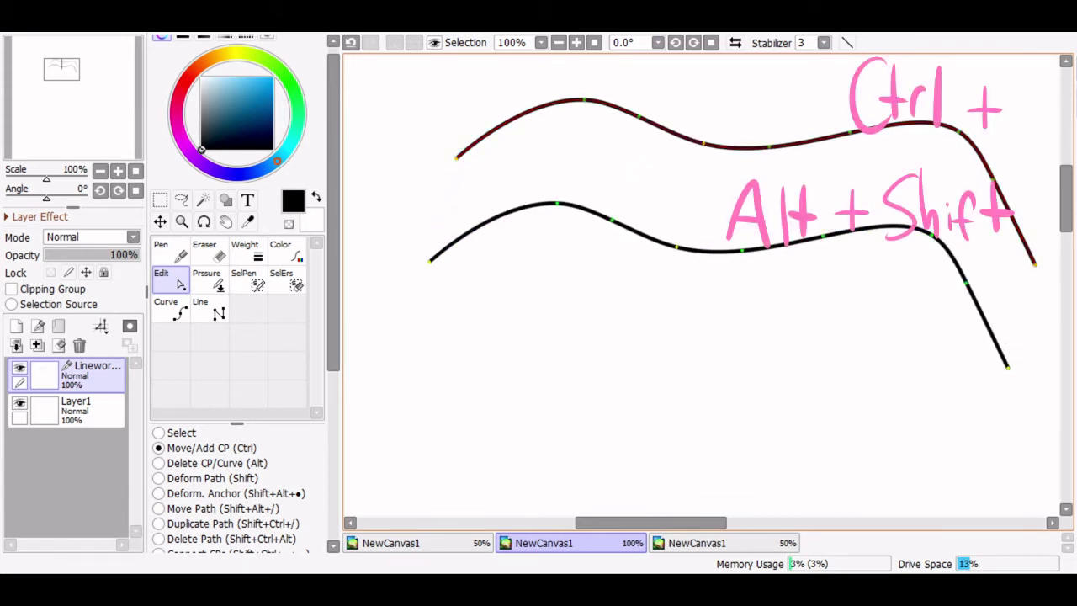
{"action": "left_click", "coordinate": [671, 130], "text": "ctrl+alt+shift"}
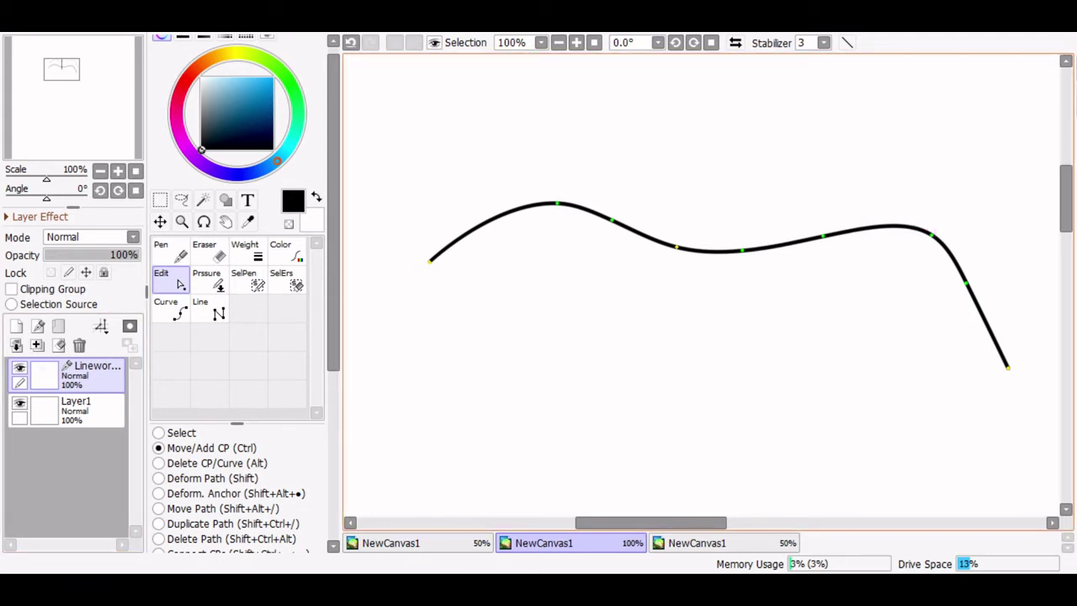
{"action": "scroll", "coordinate": [237, 294], "scroll_direction": "down", "scroll_amount": 1}
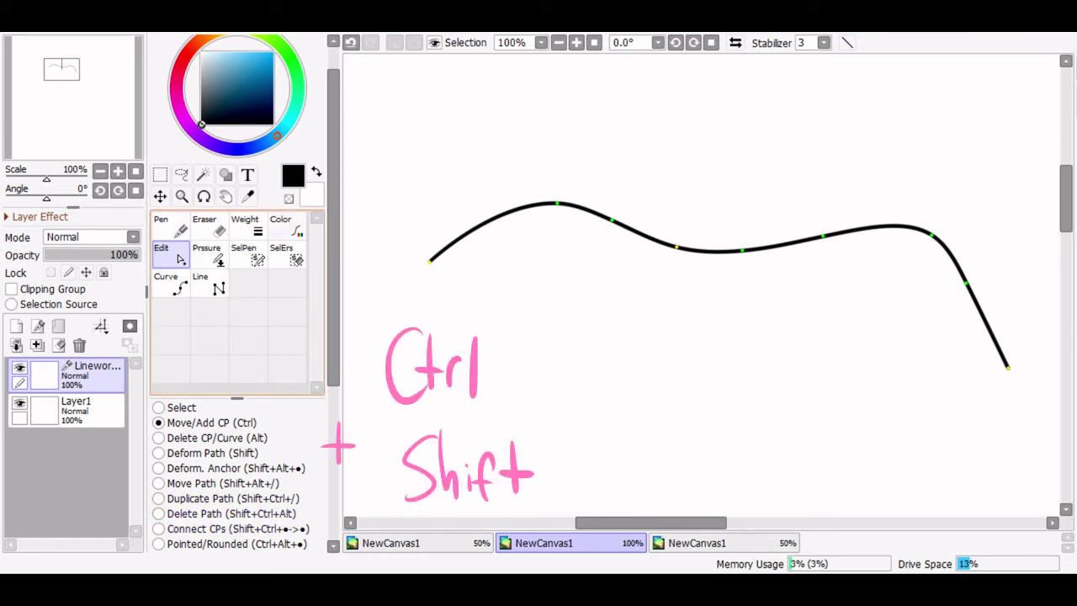
Step: Duplicate the line above the original, and try Connect CPs at several spots, keeping the link between control points just past the troughs
{"action": "left_click_drag", "start_coordinate": [481, 226], "coordinate": [499, 108]}
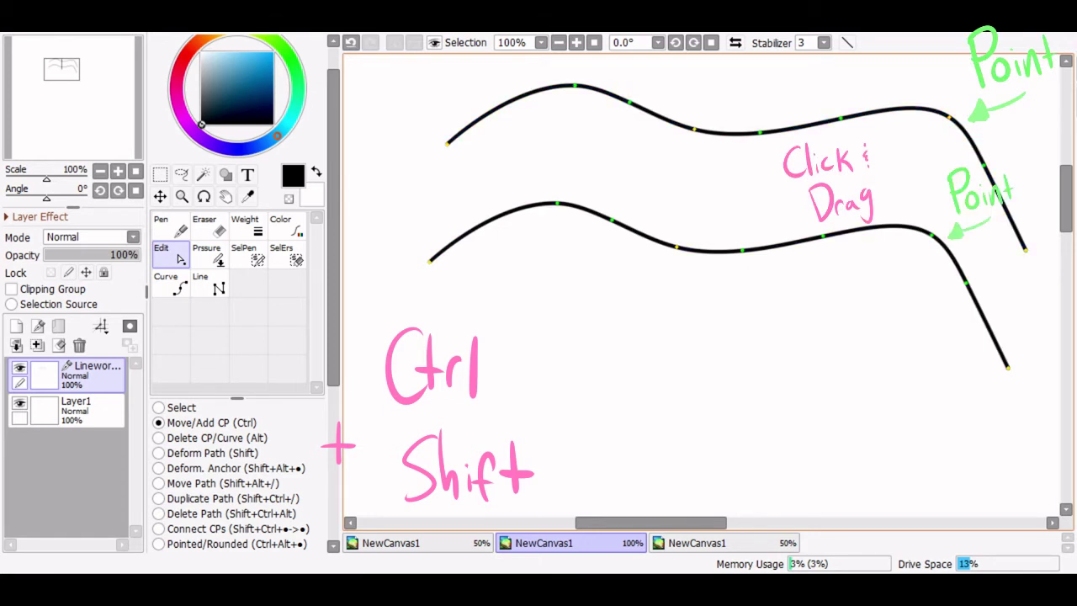
{"action": "left_click_drag", "start_coordinate": [950, 117], "coordinate": [932, 236]}
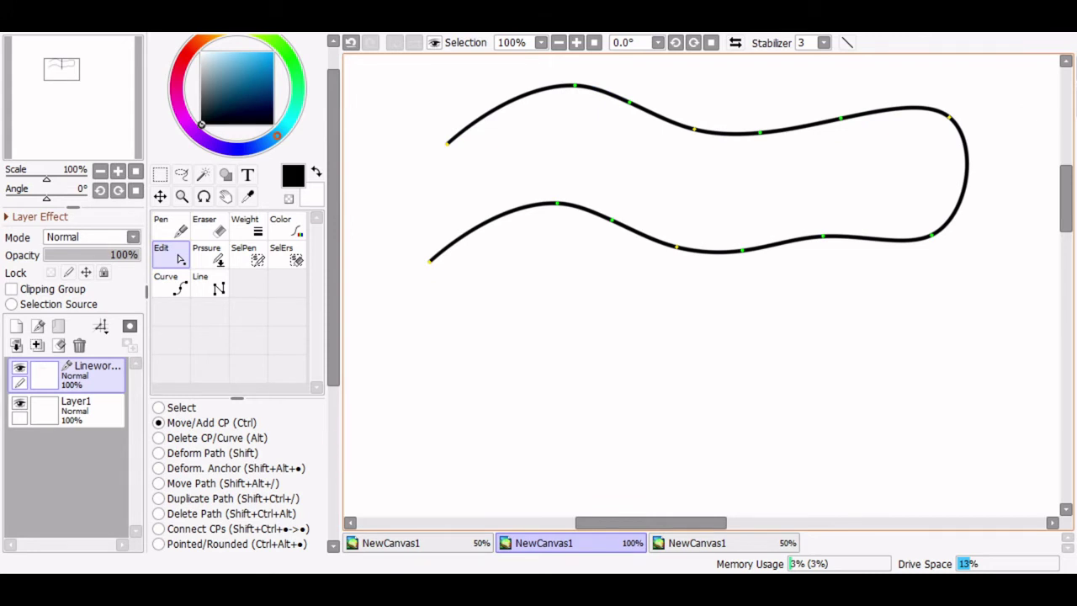
{"action": "key", "text": "ctrl+z"}
{"action": "left_click_drag", "start_coordinate": [610, 123], "coordinate": [742, 250]}
{"action": "key", "text": "ctrl+z"}
{"action": "left_click_drag", "start_coordinate": [824, 235], "coordinate": [760, 133]}
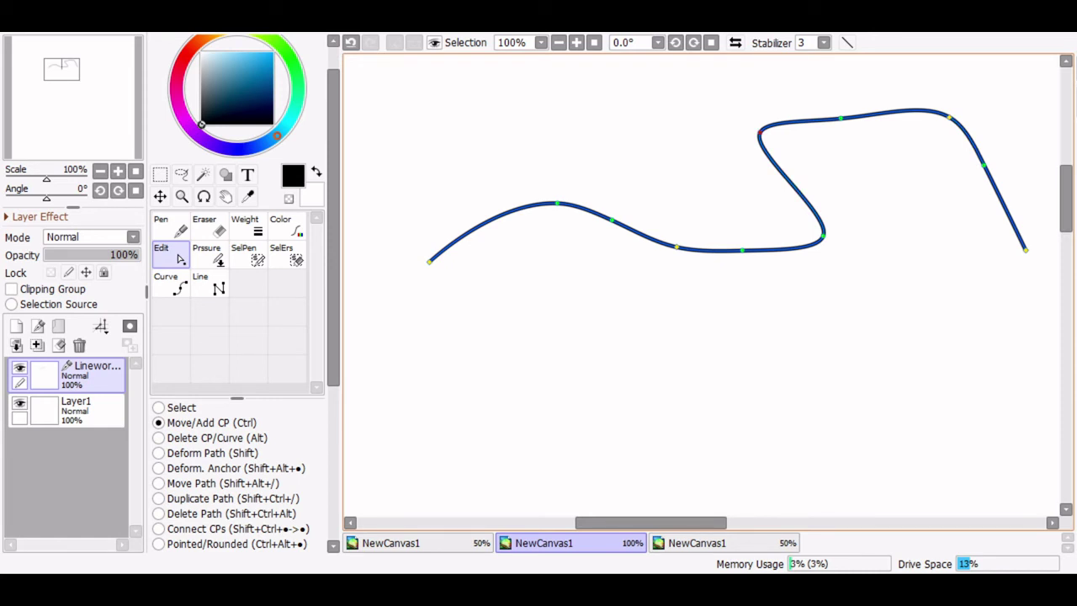
Step: Make the two connected control points pointed, and pull a new control point between them out toward the first crest
{"action": "left_click", "coordinate": [760, 132], "text": "ctrl+alt"}
{"action": "left_click", "coordinate": [824, 236], "text": "ctrl+alt"}
{"action": "left_click_drag", "start_coordinate": [793, 185], "coordinate": [720, 189]}
Step: Turn the two pointed control points back to rounded
{"action": "left_click", "coordinate": [861, 184], "text": "ctrl+alt"}
{"action": "left_click", "coordinate": [861, 185], "text": "ctrl+alt"}
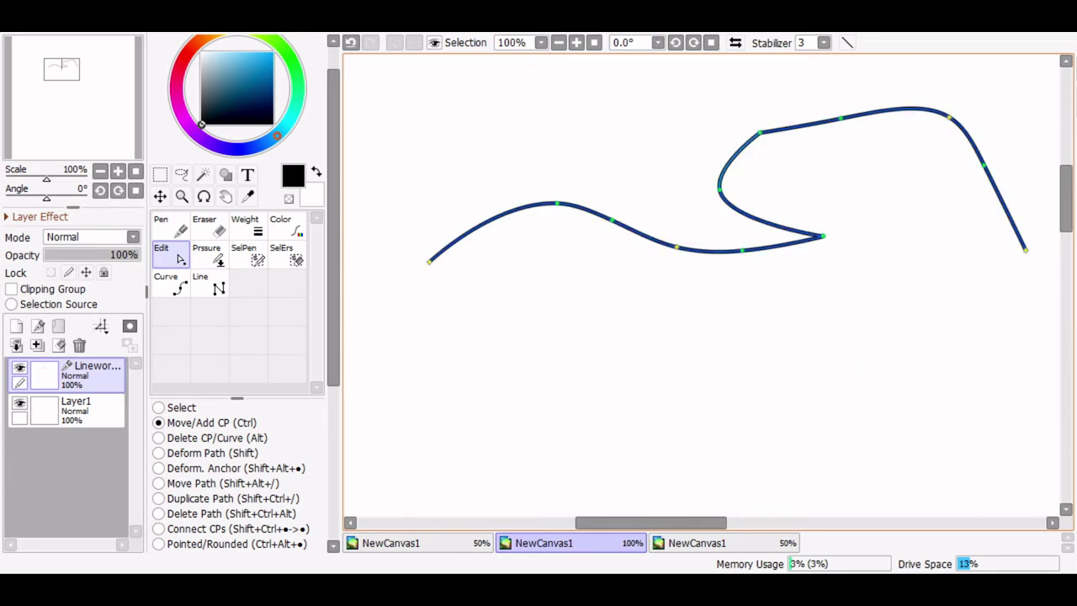
{"action": "left_click", "coordinate": [761, 132], "text": "ctrl+alt"}
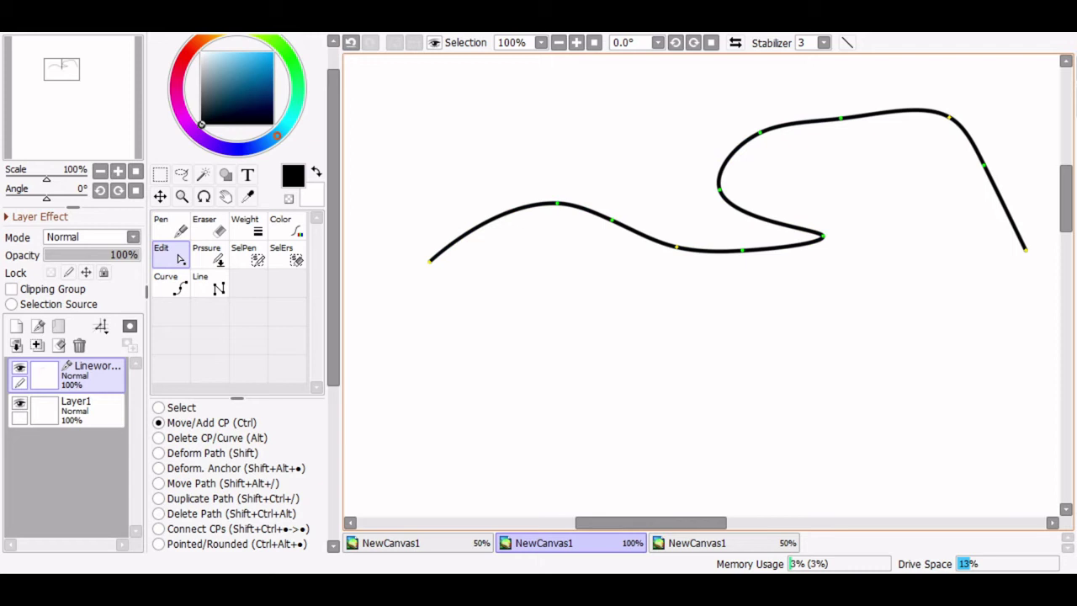
{"action": "scroll", "coordinate": [677, 202], "scroll_direction": "down", "scroll_amount": 3}
{"action": "left_click", "coordinate": [171, 226]}
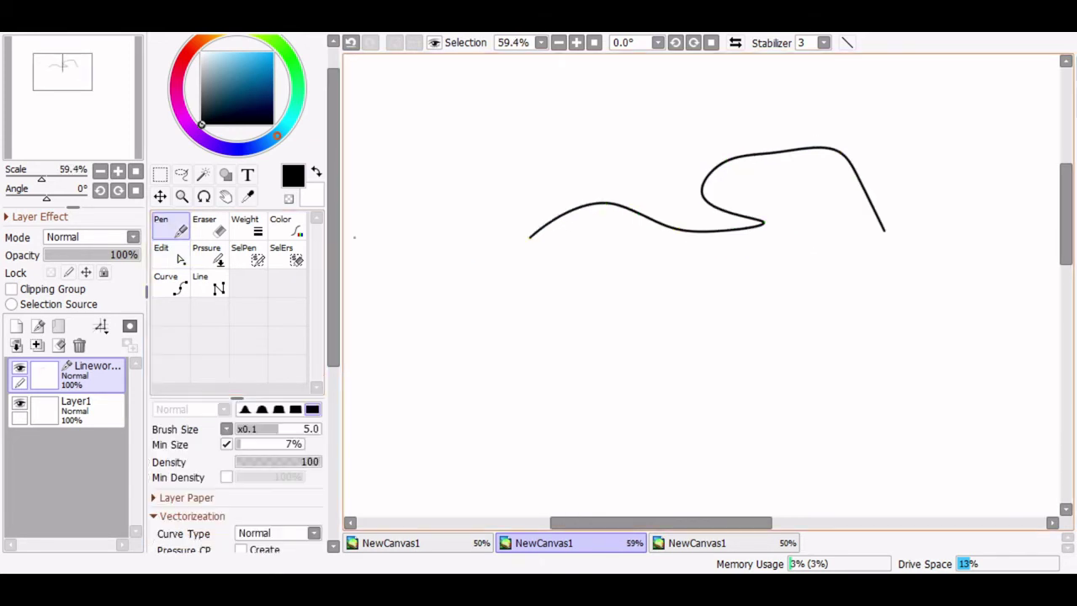
{"action": "right_click", "coordinate": [697, 139]}
{"action": "scroll", "coordinate": [682, 308], "scroll_direction": "down", "scroll_amount": 2}
{"action": "scroll", "coordinate": [732, 218], "scroll_direction": "up", "scroll_amount": 2}
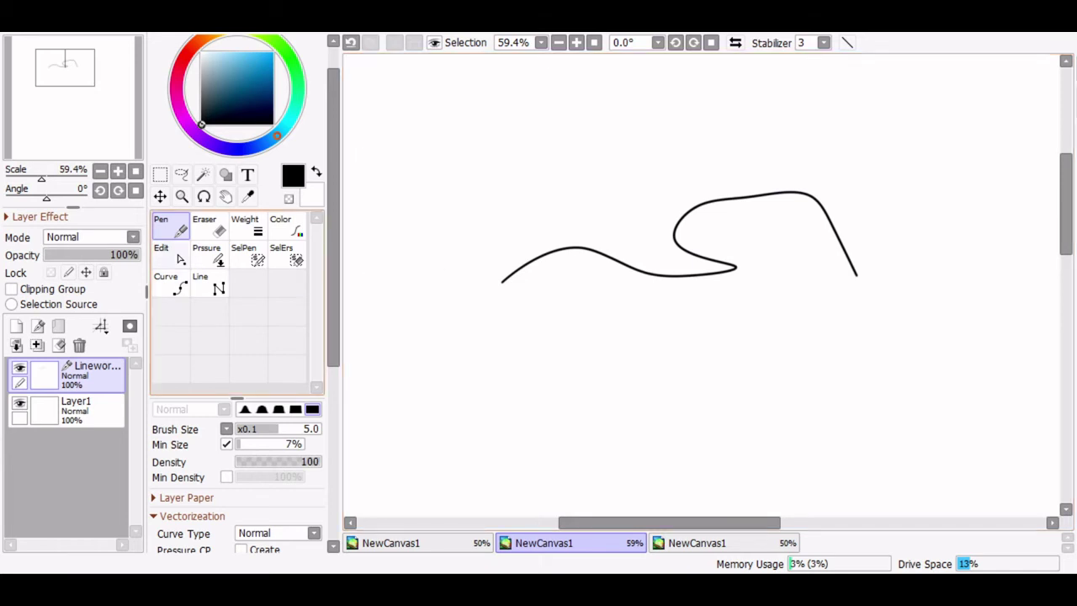
{"action": "left_click", "coordinate": [167, 252]}
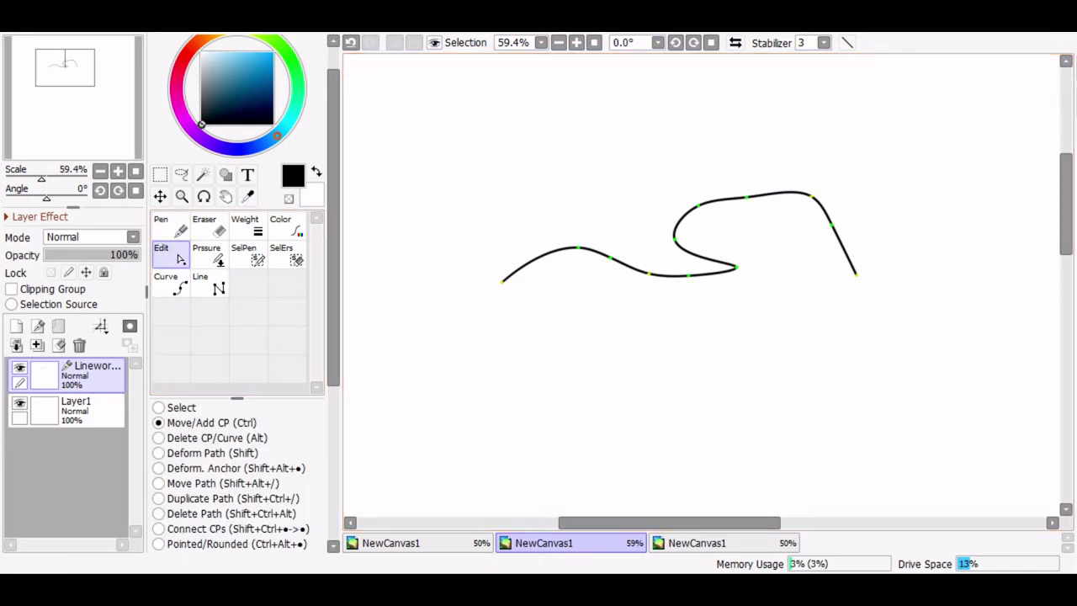
Step: Clear the linework layer and draw a new wavy line with the Pen
{"action": "left_click", "coordinate": [58, 346]}
{"action": "left_click", "coordinate": [171, 225]}
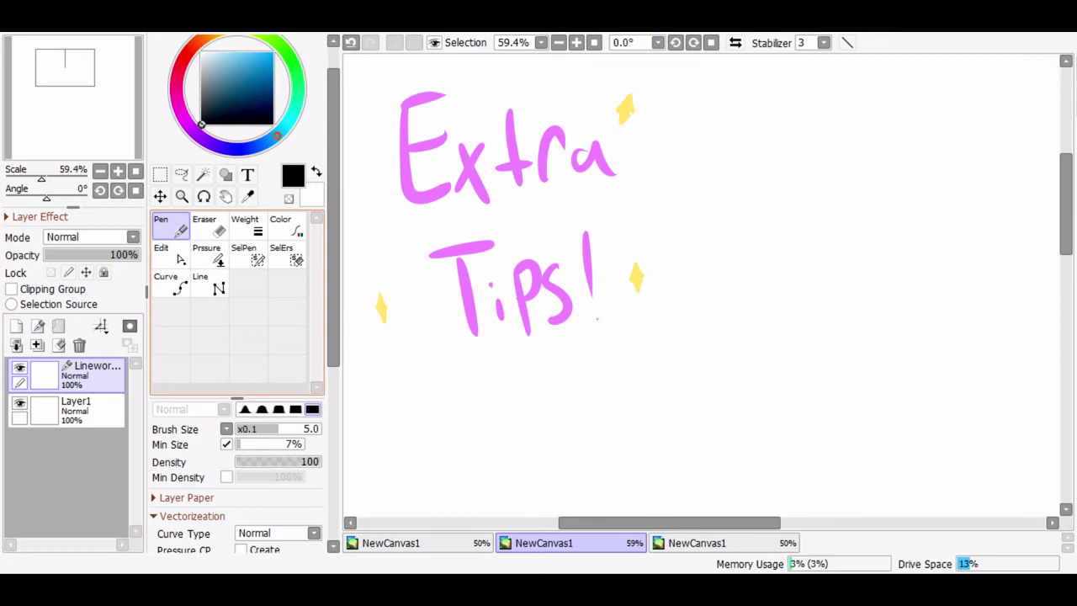
{"action": "mouse_move", "coordinate": [538, 237]}
{"action": "left_mouse_down"}
{"action": "mouse_move", "coordinate": [582, 185]}
{"action": "mouse_move", "coordinate": [831, 178]}
{"action": "left_mouse_up"}
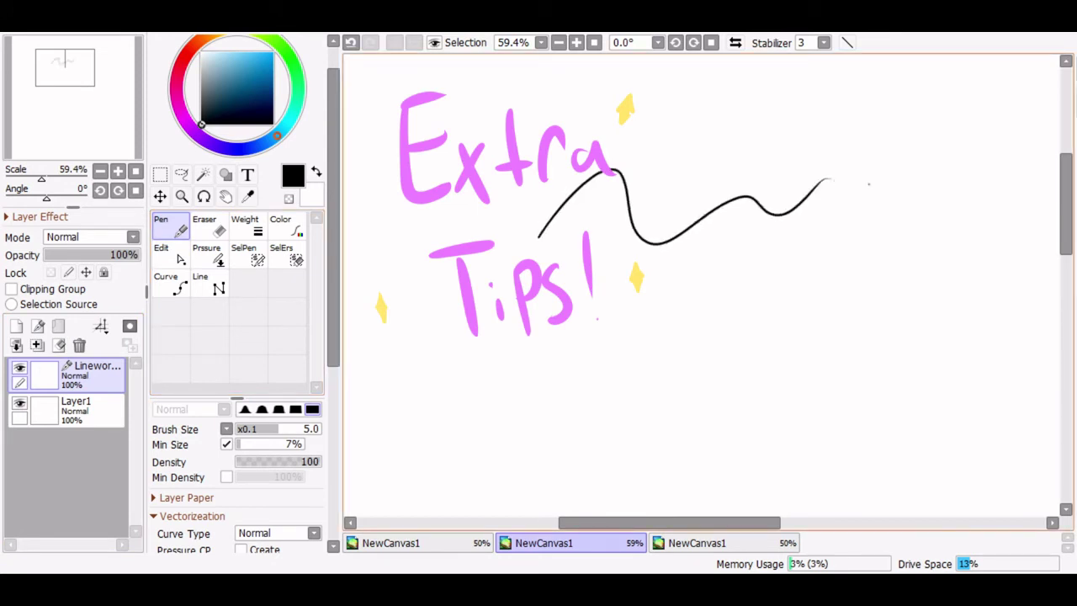
{"action": "scroll", "coordinate": [682, 131], "scroll_direction": "up", "scroll_amount": 3}
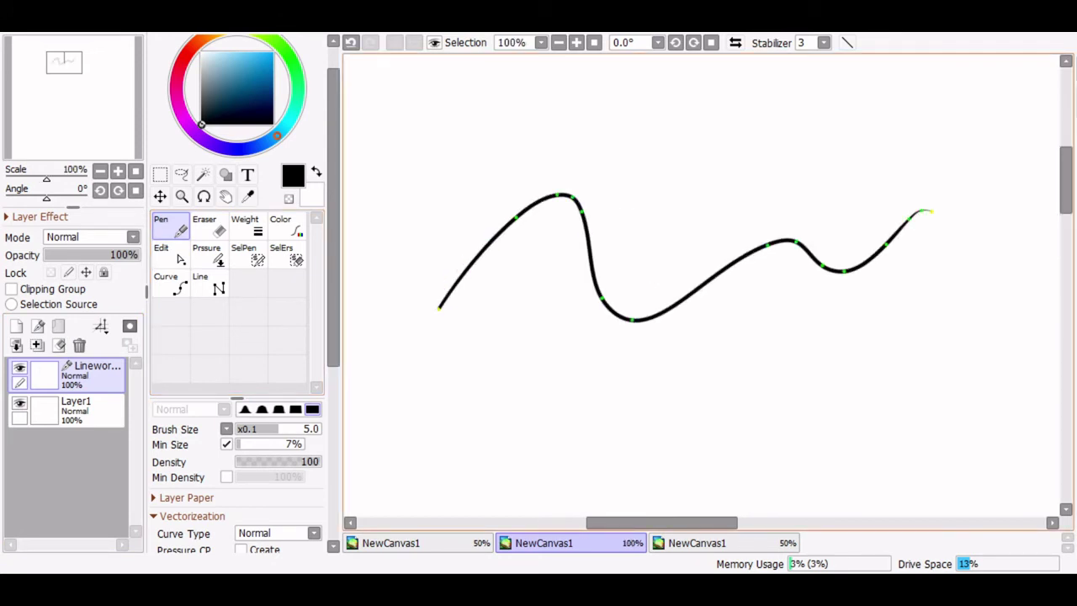
Step: Box-select the control points around the new line's first crest
{"action": "left_click_drag", "start_coordinate": [433, 131], "coordinate": [617, 256]}
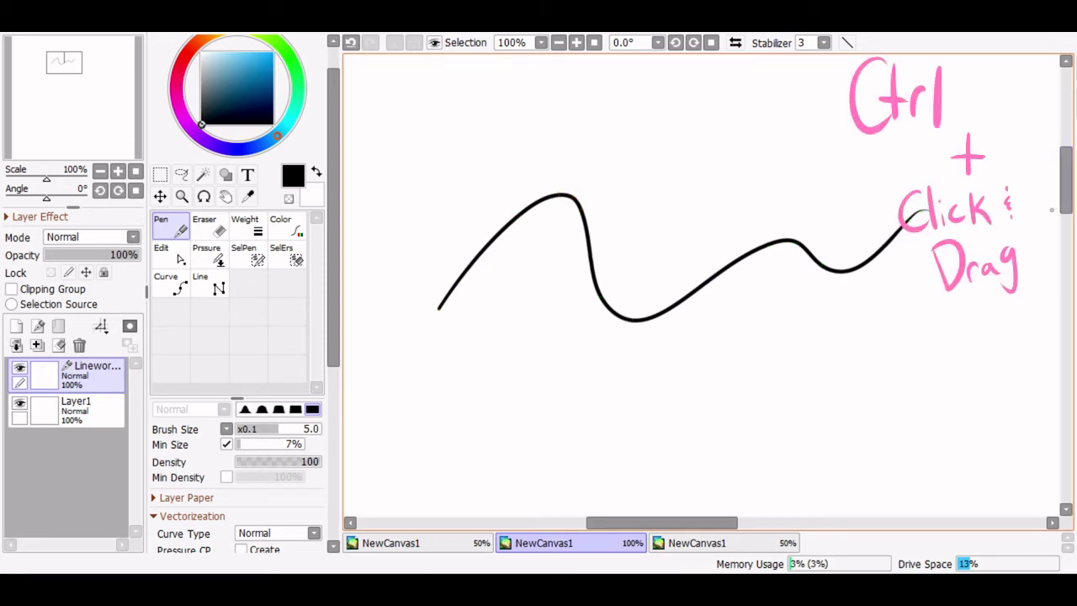
{"action": "key", "text": "ctrl"}
{"action": "scroll", "coordinate": [556, 198], "scroll_direction": "up", "scroll_amount": 2}
{"action": "scroll", "coordinate": [464, 277], "scroll_direction": "down", "scroll_amount": 1}
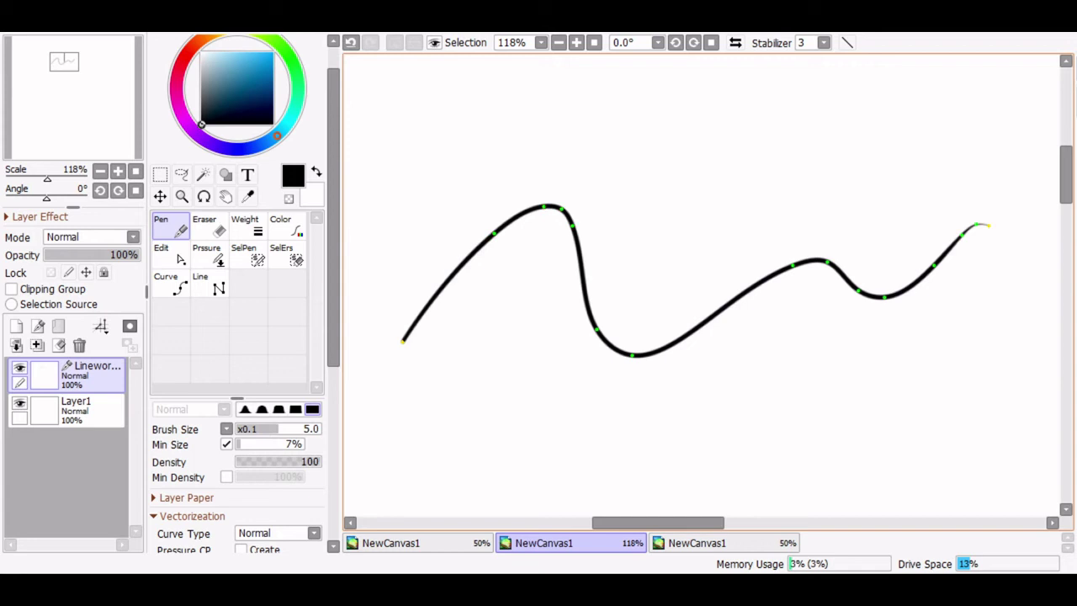
{"action": "scroll", "coordinate": [744, 144], "scroll_direction": "down", "scroll_amount": 1}
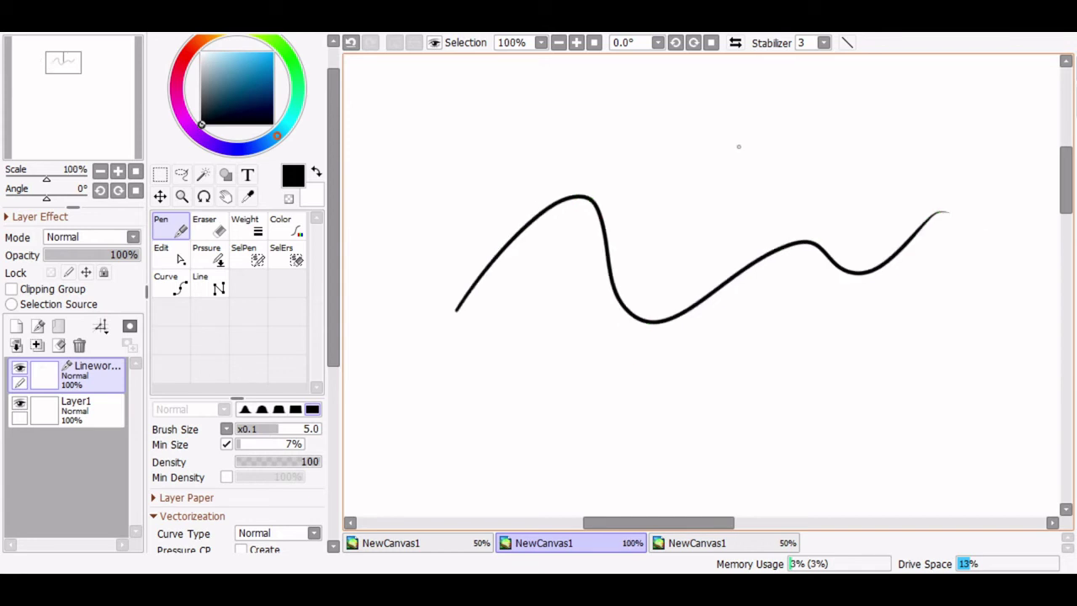
Step: Transform the whole line by moving it slightly down and toward its starting end, and apply the transform
{"action": "scroll", "coordinate": [739, 146], "scroll_direction": "down", "scroll_amount": 1}
{"action": "key", "text": "ctrl+t"}
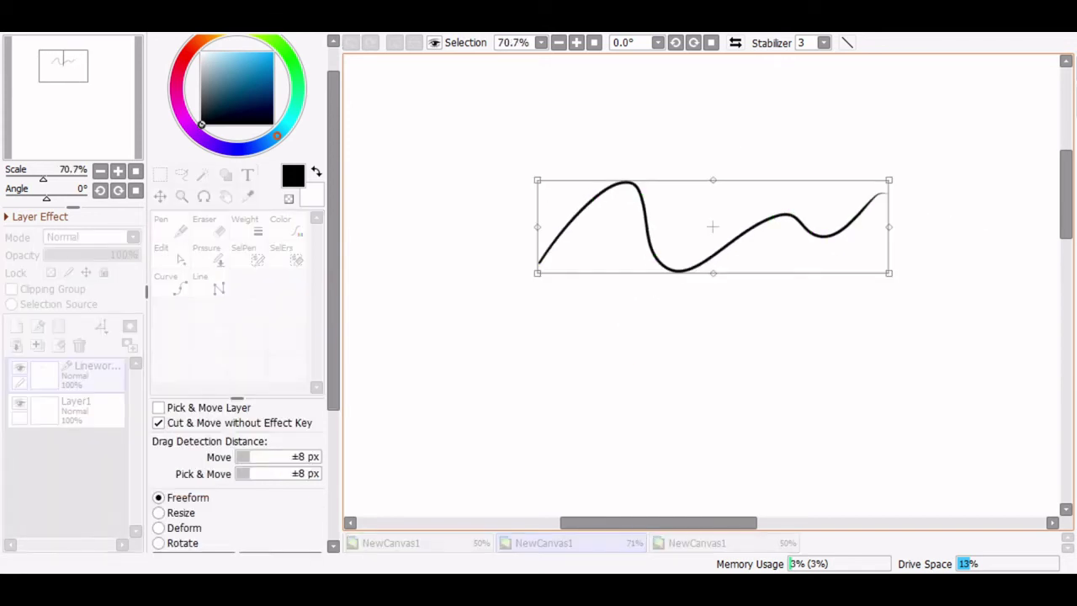
{"action": "mouse_move", "coordinate": [756, 226]}
{"action": "left_mouse_down"}
{"action": "mouse_move", "coordinate": [646, 150]}
{"action": "mouse_move", "coordinate": [746, 233]}
{"action": "left_mouse_up"}
{"action": "key", "text": "Return"}
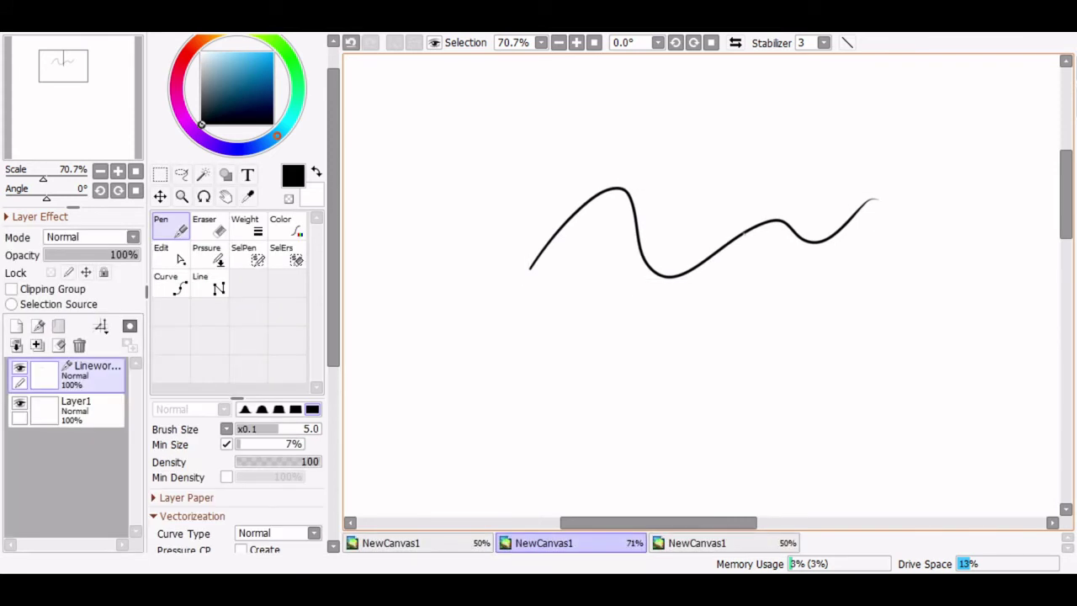
Step: Select only the control points of the line's first crest, and transform them in Freeform by moving them up and stretching the upper corner outward
{"action": "left_click_drag", "start_coordinate": [432, 134], "coordinate": [680, 325]}
{"action": "key", "text": "ctrl+t"}
{"action": "mouse_move", "coordinate": [598, 233]}
{"action": "left_mouse_down"}
{"action": "mouse_move", "coordinate": [644, 151]}
{"action": "mouse_move", "coordinate": [595, 197]}
{"action": "left_mouse_up"}
{"action": "mouse_move", "coordinate": [665, 151]}
{"action": "left_mouse_down"}
{"action": "mouse_move", "coordinate": [815, 50]}
{"action": "mouse_move", "coordinate": [592, 197]}
{"action": "mouse_move", "coordinate": [647, 109]}
{"action": "mouse_move", "coordinate": [730, 167]}
{"action": "left_mouse_up"}
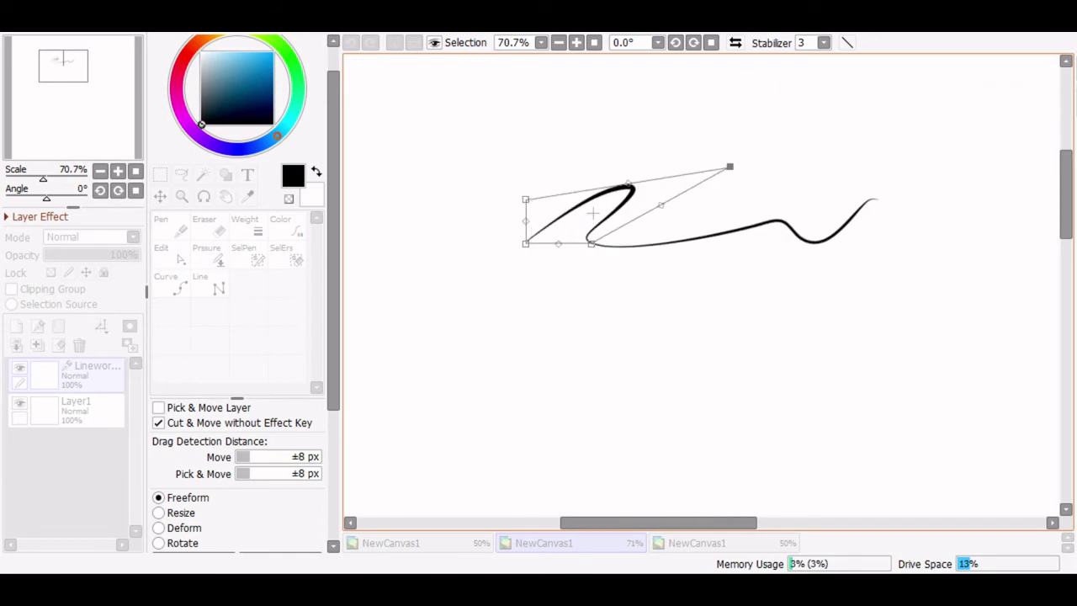
{"action": "key", "text": "Return"}
{"action": "key", "text": "ctrl"}
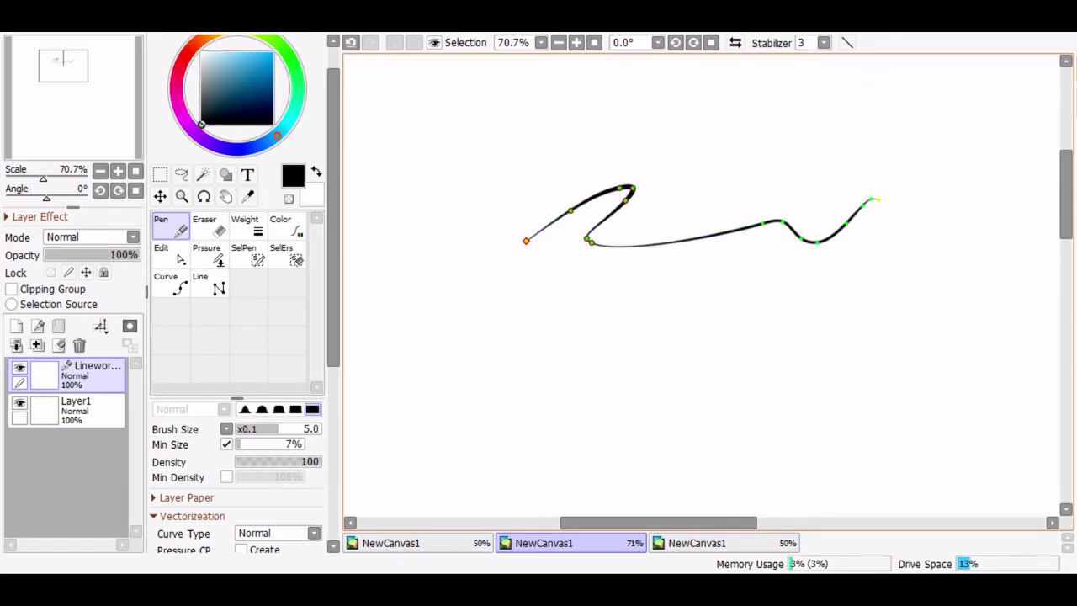
Step: Delete the whole stroke from the linework layer and undo the deletion
{"action": "key", "text": "Delete"}
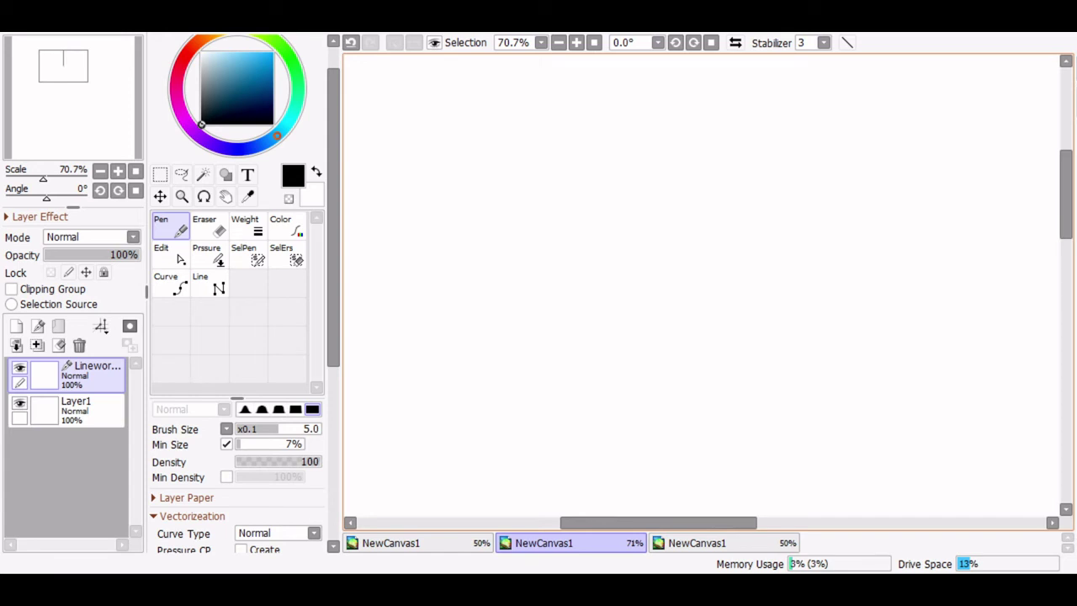
{"action": "key", "text": "ctrl+z"}
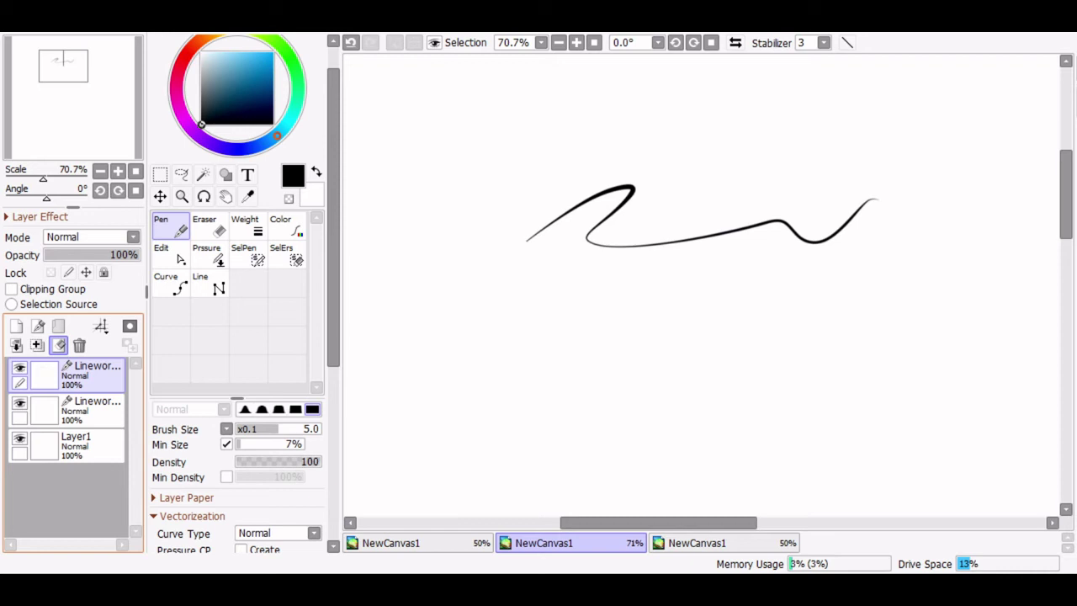
{"action": "key", "text": "ctrl+z"}
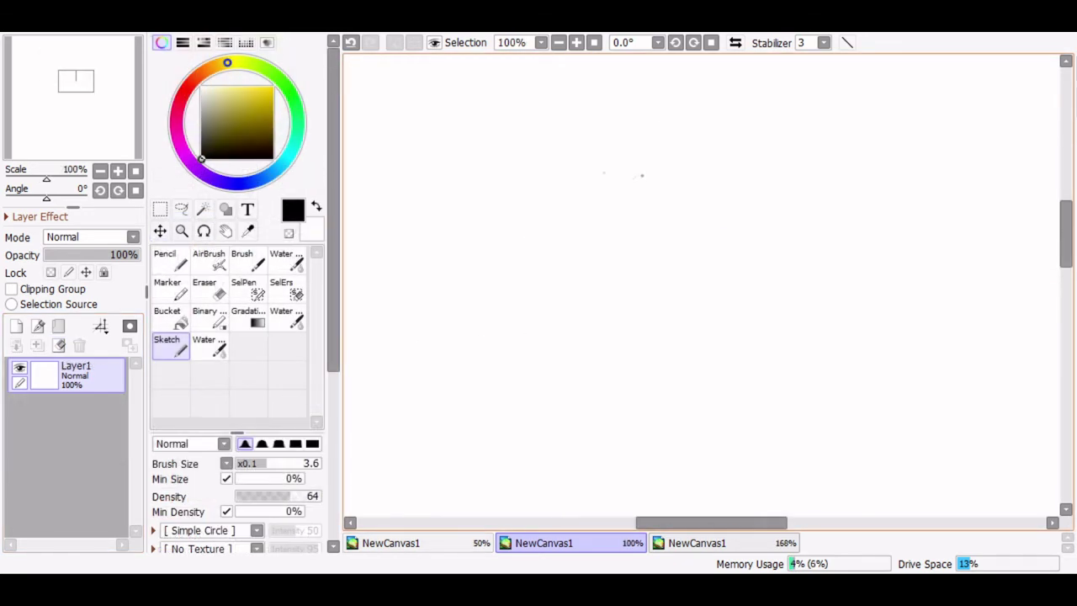
Step: Sketch a character's head circle with curved vertical and horizontal guide lines, the face outline and the chin with the Sketch brush
{"action": "left_click_drag", "start_coordinate": [642, 173], "coordinate": [623, 279]}
{"action": "left_click_drag", "start_coordinate": [688, 121], "coordinate": [676, 298]}
{"action": "mouse_move", "coordinate": [630, 250]}
{"action": "left_mouse_down"}
{"action": "mouse_move", "coordinate": [715, 213]}
{"action": "mouse_move", "coordinate": [761, 228]}
{"action": "left_mouse_up"}
{"action": "mouse_move", "coordinate": [613, 179]}
{"action": "left_mouse_down"}
{"action": "mouse_move", "coordinate": [636, 319]}
{"action": "mouse_move", "coordinate": [717, 132]}
{"action": "mouse_move", "coordinate": [821, 181]}
{"action": "mouse_move", "coordinate": [755, 296]}
{"action": "left_mouse_up"}
{"action": "left_click_drag", "start_coordinate": [628, 312], "coordinate": [702, 314]}
{"action": "left_click_drag", "start_coordinate": [720, 315], "coordinate": [760, 290]}
Step: Sketch the character's two large eyes with irises and lashes, redrawing the smaller far eye's outline
{"action": "mouse_move", "coordinate": [692, 221]}
{"action": "left_mouse_down"}
{"action": "mouse_move", "coordinate": [755, 227]}
{"action": "mouse_move", "coordinate": [745, 181]}
{"action": "left_mouse_up"}
{"action": "left_click_drag", "start_coordinate": [754, 247], "coordinate": [714, 270]}
{"action": "key", "text": "ctrl+z"}
{"action": "left_click_drag", "start_coordinate": [734, 195], "coordinate": [744, 236]}
{"action": "left_click_drag", "start_coordinate": [781, 170], "coordinate": [755, 198]}
{"action": "mouse_move", "coordinate": [641, 210]}
{"action": "left_mouse_down"}
{"action": "mouse_move", "coordinate": [658, 233]}
{"action": "mouse_move", "coordinate": [622, 270]}
{"action": "left_mouse_up"}
{"action": "key", "text": "ctrl+z"}
{"action": "key", "text": "ctrl+z"}
{"action": "mouse_move", "coordinate": [630, 211]}
{"action": "left_mouse_down"}
{"action": "mouse_move", "coordinate": [651, 244]}
{"action": "mouse_move", "coordinate": [624, 237]}
{"action": "mouse_move", "coordinate": [623, 282]}
{"action": "left_mouse_up"}
{"action": "mouse_move", "coordinate": [629, 213]}
{"action": "left_mouse_down"}
{"action": "mouse_move", "coordinate": [637, 291]}
{"action": "mouse_move", "coordinate": [619, 262]}
{"action": "left_mouse_up"}
{"action": "mouse_move", "coordinate": [619, 252]}
{"action": "left_mouse_down"}
{"action": "mouse_move", "coordinate": [653, 244]}
{"action": "mouse_move", "coordinate": [642, 291]}
{"action": "left_mouse_up"}
{"action": "mouse_move", "coordinate": [635, 222]}
{"action": "left_mouse_down"}
{"action": "mouse_move", "coordinate": [644, 255]}
{"action": "mouse_move", "coordinate": [594, 220]}
{"action": "left_mouse_up"}
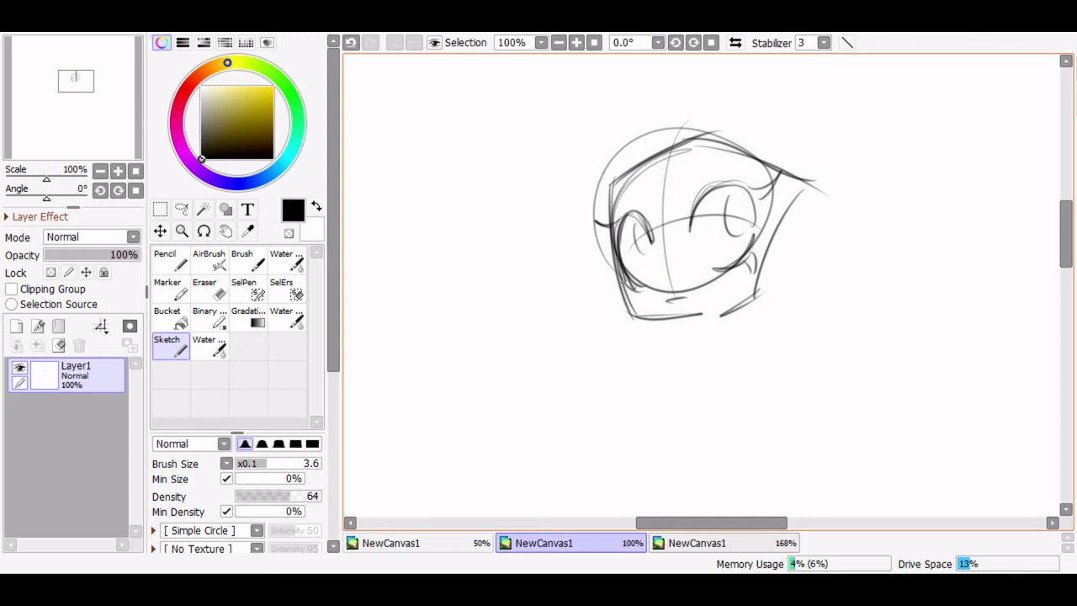
{"action": "left_click_drag", "start_coordinate": [754, 152], "coordinate": [805, 114]}
{"action": "left_click_drag", "start_coordinate": [803, 116], "coordinate": [909, 127]}
{"action": "left_click_drag", "start_coordinate": [907, 127], "coordinate": [804, 251]}
{"action": "left_click_drag", "start_coordinate": [826, 165], "coordinate": [775, 290]}
{"action": "key", "text": "ctrl+z"}
{"action": "key", "text": "ctrl+z"}
{"action": "key", "text": "ctrl+z"}
{"action": "key", "text": "ctrl+z"}
Step: Sketch the large ragged shapes extending from the back of the head, and finish the character's leg lines
{"action": "mouse_move", "coordinate": [754, 153]}
{"action": "left_mouse_down"}
{"action": "mouse_move", "coordinate": [835, 102]}
{"action": "mouse_move", "coordinate": [874, 93]}
{"action": "left_mouse_up"}
{"action": "mouse_move", "coordinate": [872, 93]}
{"action": "left_mouse_down"}
{"action": "mouse_move", "coordinate": [940, 106]}
{"action": "mouse_move", "coordinate": [919, 204]}
{"action": "mouse_move", "coordinate": [817, 271]}
{"action": "left_mouse_up"}
{"action": "left_click_drag", "start_coordinate": [865, 155], "coordinate": [816, 269]}
{"action": "left_click_drag", "start_coordinate": [640, 160], "coordinate": [795, 114]}
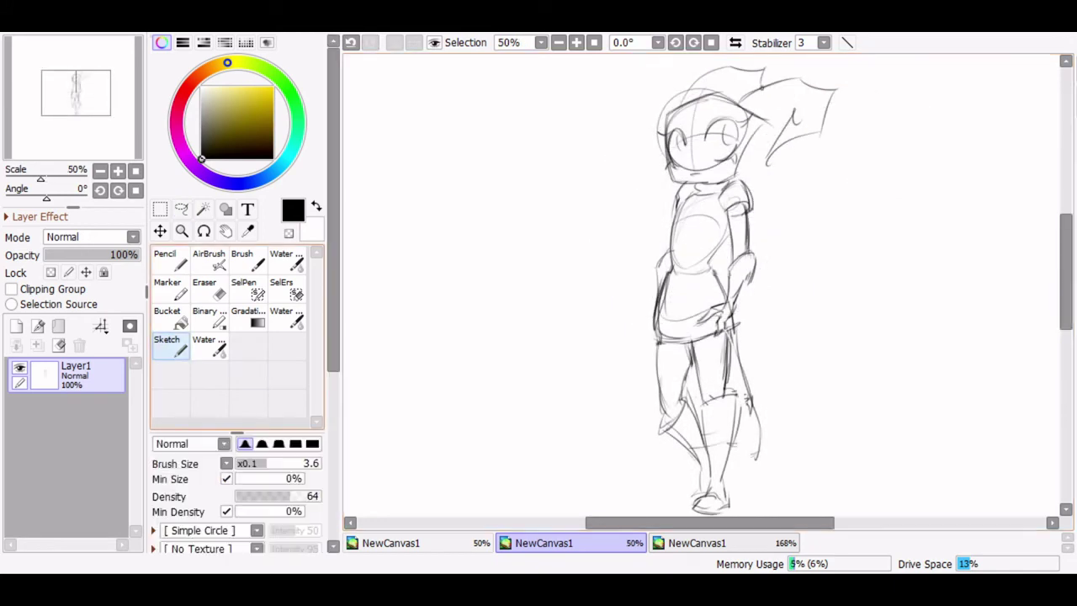
{"action": "left_click_drag", "start_coordinate": [659, 350], "coordinate": [663, 406]}
{"action": "left_click_drag", "start_coordinate": [696, 342], "coordinate": [702, 402]}
Step: Lower the sketch layer's opacity to 24% and add a linework layer above it
{"action": "left_click_drag", "start_coordinate": [126, 255], "coordinate": [67, 255]}
{"action": "left_click", "coordinate": [38, 326]}
Step: Ink the far side of the face with a linework Pen stroke from the forehead to the chin, redrawing it until it fits
{"action": "left_click", "coordinate": [576, 43]}
{"action": "left_click", "coordinate": [576, 43]}
{"action": "left_click_drag", "start_coordinate": [1067, 271], "coordinate": [1066, 238]}
{"action": "left_click_drag", "start_coordinate": [645, 139], "coordinate": [643, 313]}
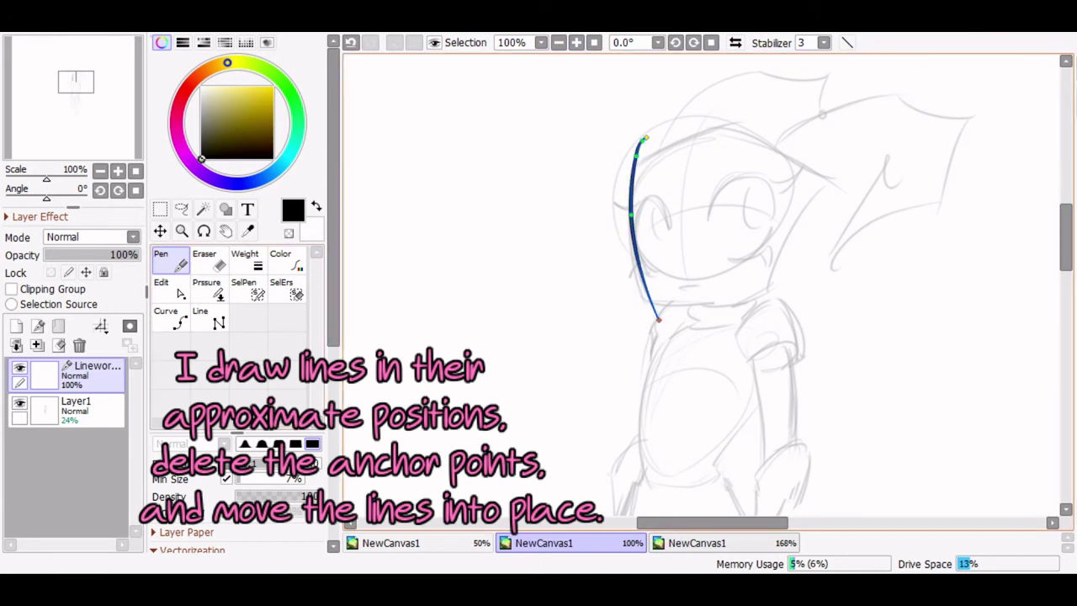
{"action": "key", "text": "ctrl+z"}
{"action": "left_click_drag", "start_coordinate": [644, 146], "coordinate": [642, 309]}
{"action": "key", "text": "ctrl+z"}
{"action": "left_click_drag", "start_coordinate": [632, 169], "coordinate": [642, 308]}
Step: Draw two linework strokes over the top of the head and one along the near side of the face
{"action": "mouse_move", "coordinate": [577, 198]}
{"action": "left_mouse_down"}
{"action": "mouse_move", "coordinate": [746, 135]}
{"action": "mouse_move", "coordinate": [824, 187]}
{"action": "left_mouse_up"}
{"action": "left_click_drag", "start_coordinate": [837, 156], "coordinate": [765, 293]}
{"action": "key", "text": "ctrl+z"}
{"action": "key", "text": "ctrl+z"}
{"action": "left_click_drag", "start_coordinate": [766, 292], "coordinate": [819, 190]}
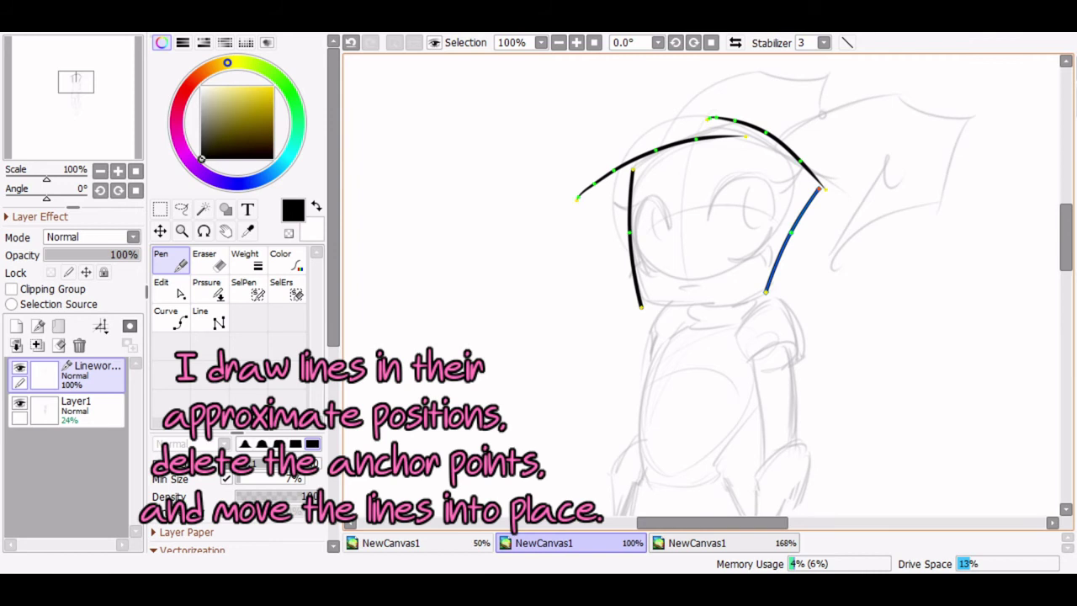
Step: Delete the surplus end control points on the head strokes, and connect the top and far-side strokes into one outline
{"action": "left_click", "coordinate": [746, 136], "text": "alt+shift"}
{"action": "left_click_drag", "start_coordinate": [696, 139], "coordinate": [735, 120]}
{"action": "left_click", "coordinate": [708, 119], "text": "alt+shift"}
{"action": "left_click", "coordinate": [578, 199], "text": "alt+shift"}
{"action": "left_click", "coordinate": [596, 180], "text": "alt+shift"}
{"action": "left_click", "coordinate": [617, 165], "text": "alt+shift"}
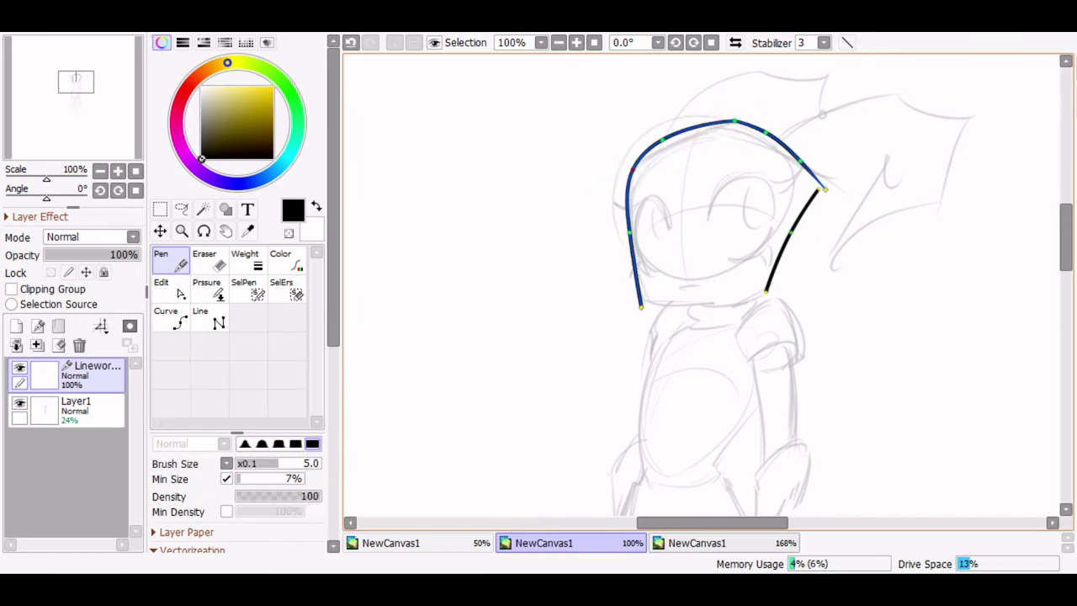
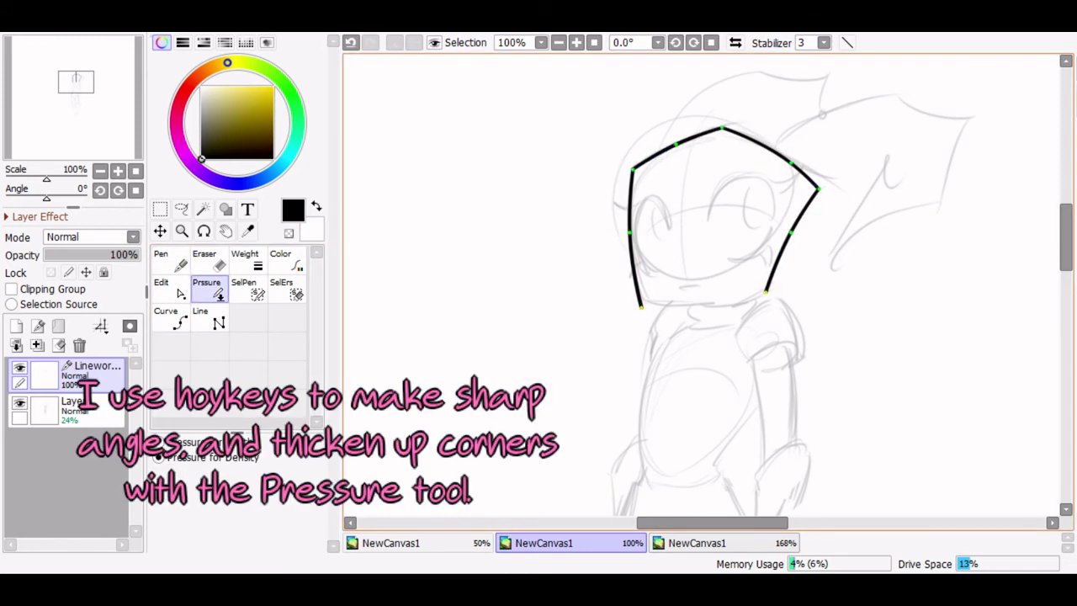
Step: Thicken the corners of the head outline with the Pressure tool, adjust width only, and pull the near cheek corner outward
{"action": "left_click", "coordinate": [159, 442]}
{"action": "left_click_drag", "start_coordinate": [722, 128], "coordinate": [765, 128]}
{"action": "left_click_drag", "start_coordinate": [633, 170], "coordinate": [665, 169]}
{"action": "left_click_drag", "start_coordinate": [722, 128], "coordinate": [723, 116]}
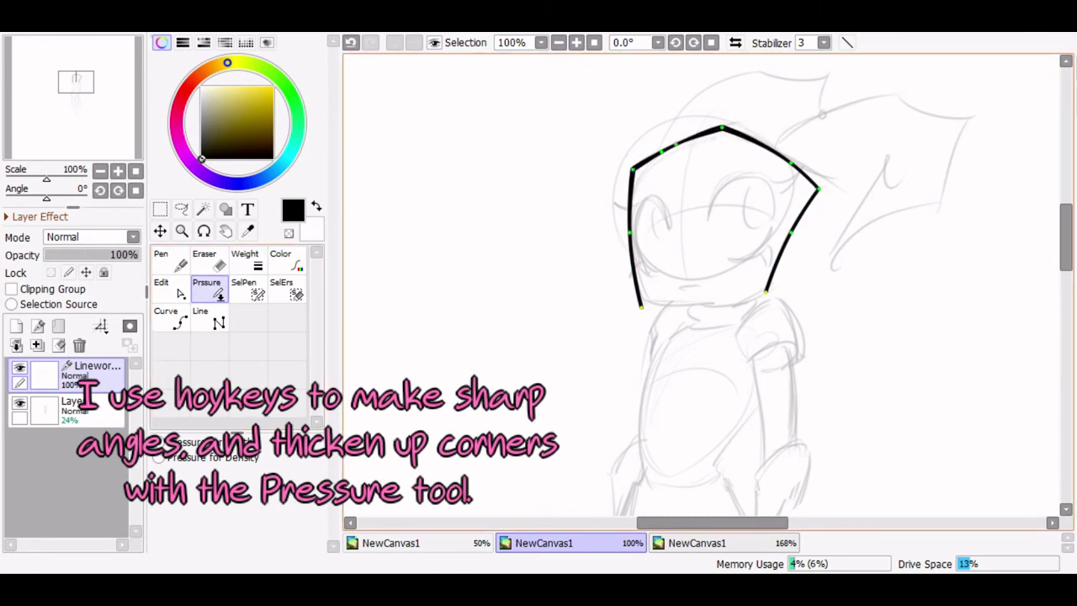
{"action": "left_click_drag", "start_coordinate": [818, 189], "coordinate": [833, 191]}
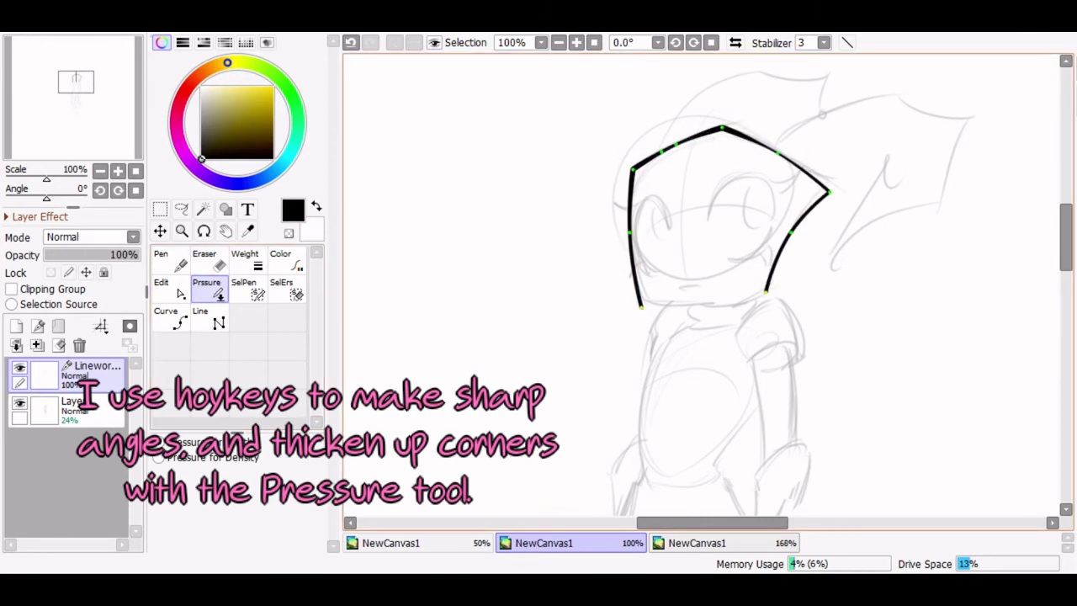
Step: Ink the chin line and the collar below it with the linework Pen, redrawing strokes that do not fit
{"action": "key", "text": "n"}
{"action": "key", "text": "ctrl+z"}
{"action": "left_click_drag", "start_coordinate": [643, 306], "coordinate": [708, 310]}
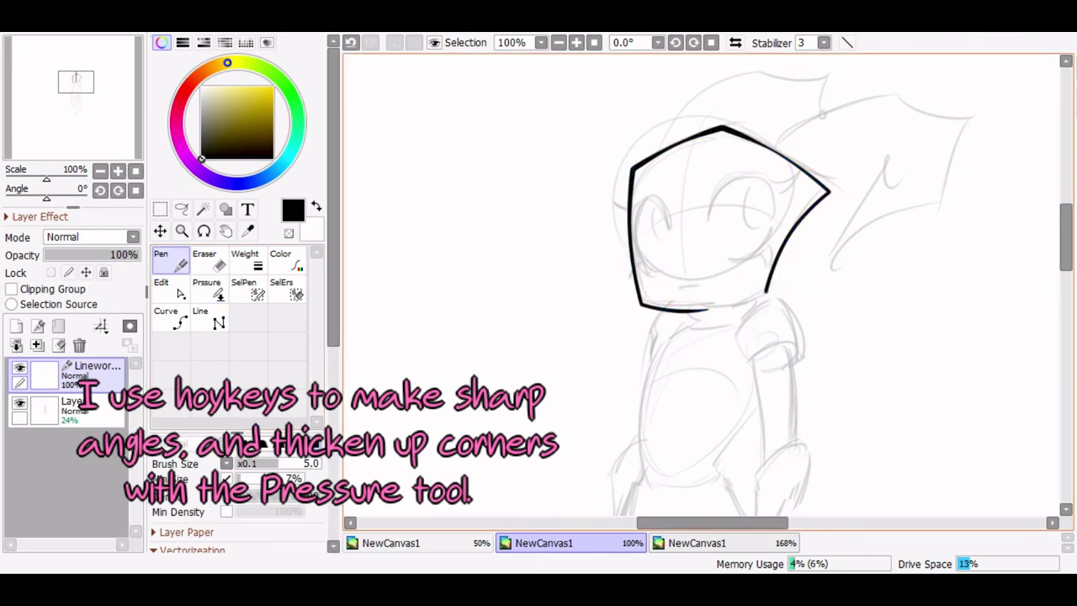
{"action": "key", "text": "ctrl+z"}
{"action": "left_click_drag", "start_coordinate": [642, 304], "coordinate": [709, 306]}
{"action": "left_click_drag", "start_coordinate": [786, 285], "coordinate": [693, 321]}
{"action": "key", "text": "ctrl+z"}
{"action": "key", "text": "ctrl+z"}
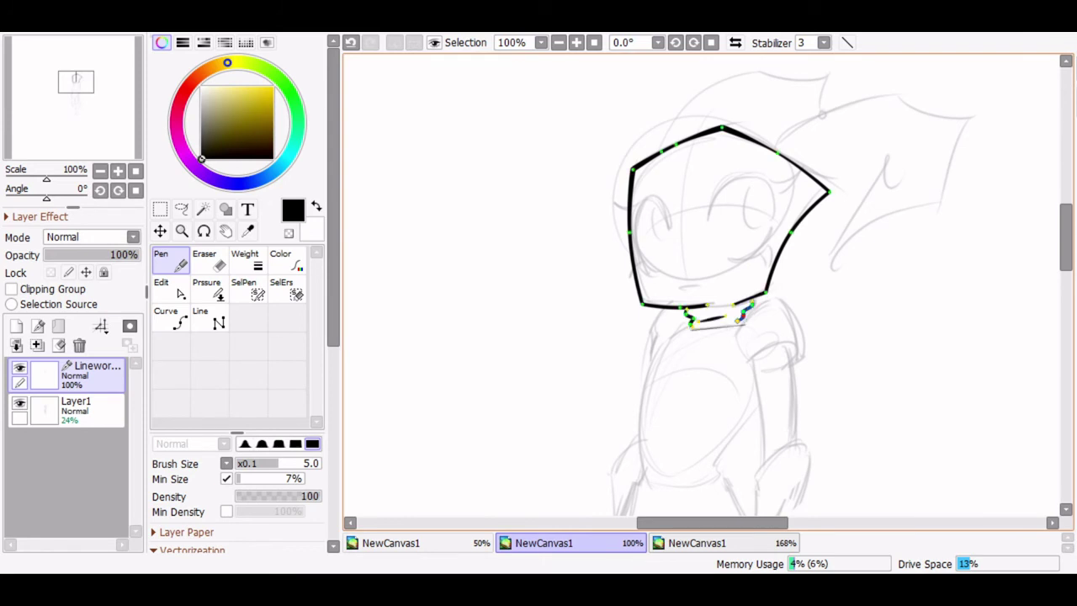
Step: Ink the torso, skirt, near arm and gloved hand over the sketch with Pen strokes, undoing misplaced hand strokes
{"action": "left_click_drag", "start_coordinate": [648, 385], "coordinate": [654, 480]}
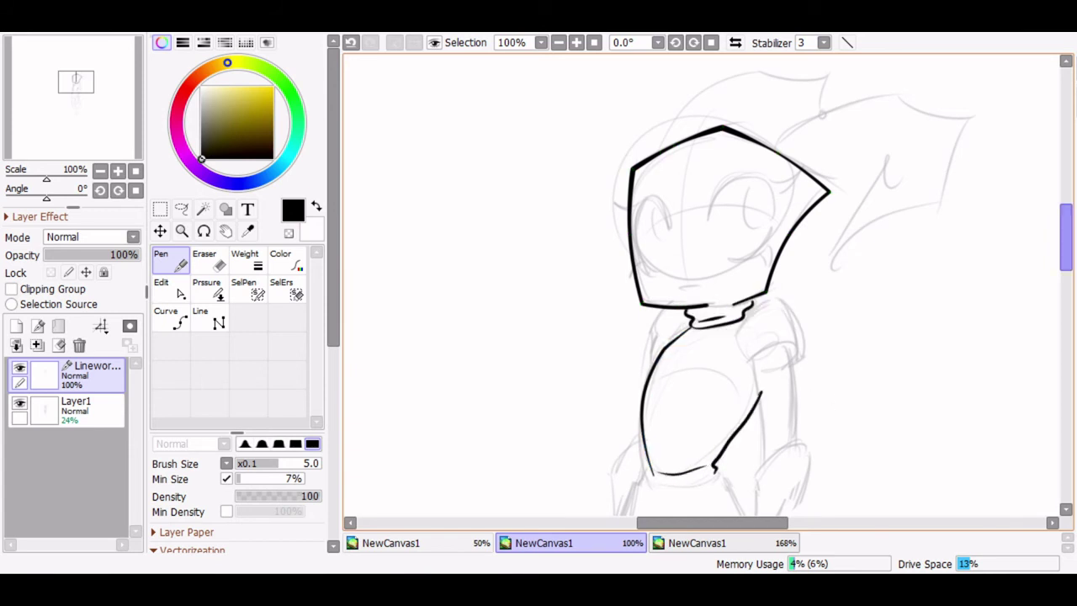
{"action": "scroll", "coordinate": [707, 286], "scroll_direction": "down", "scroll_amount": 5}
{"action": "left_click_drag", "start_coordinate": [649, 263], "coordinate": [613, 403]}
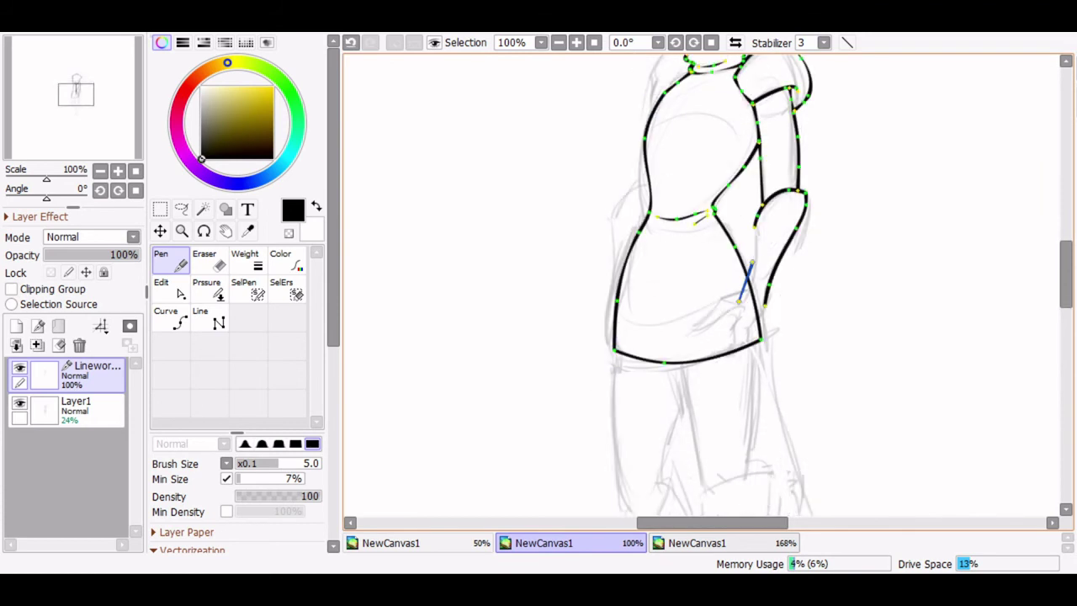
{"action": "mouse_move", "coordinate": [757, 227]}
{"action": "left_mouse_down"}
{"action": "mouse_move", "coordinate": [746, 324]}
{"action": "mouse_move", "coordinate": [797, 322]}
{"action": "left_mouse_up"}
{"action": "key", "text": "ctrl+z"}
{"action": "key", "text": "ctrl+z"}
{"action": "scroll", "coordinate": [814, 206], "scroll_direction": "up", "scroll_amount": 1}
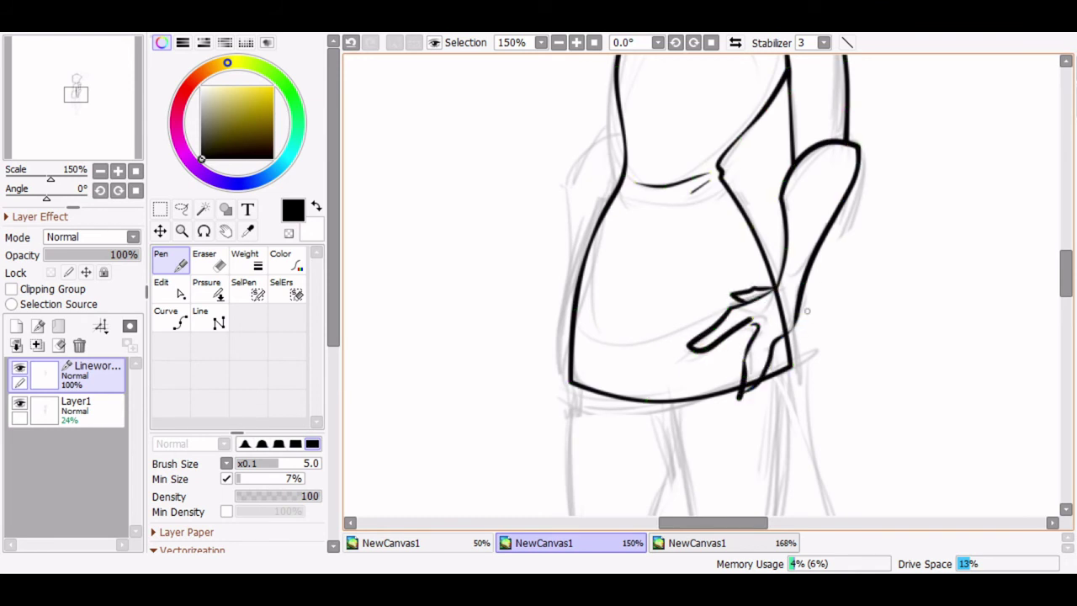
Step: Vary the stroke width along the upper fingers of the gloved hand with the Pressure tool
{"action": "left_click", "coordinate": [206, 287]}
{"action": "key", "text": "ctrl+plus"}
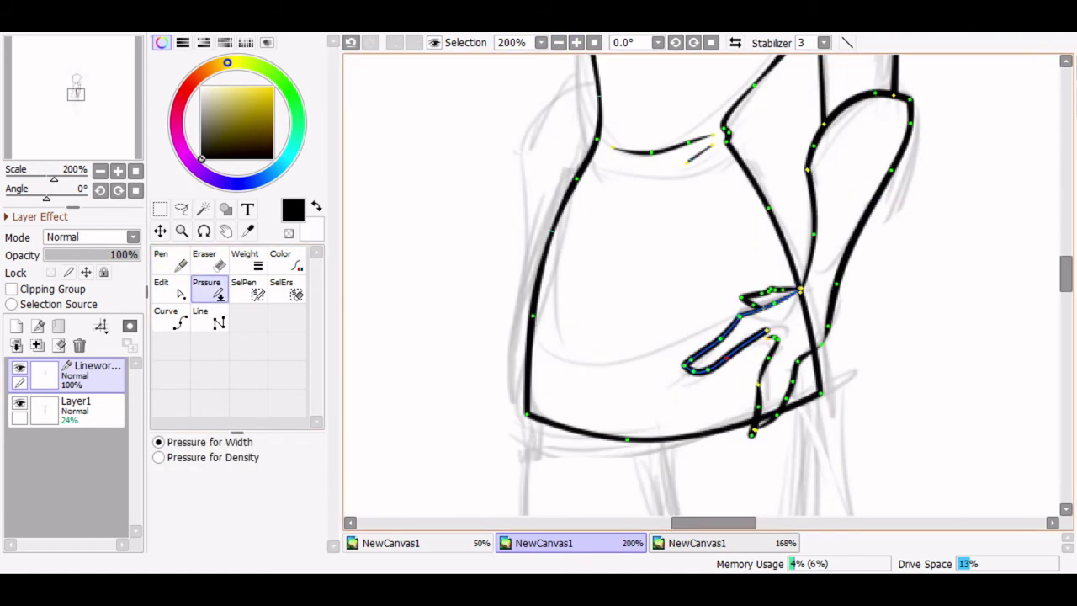
{"action": "left_click_drag", "start_coordinate": [742, 347], "coordinate": [744, 342]}
{"action": "left_click_drag", "start_coordinate": [767, 331], "coordinate": [760, 329]}
{"action": "left_click_drag", "start_coordinate": [740, 317], "coordinate": [739, 320]}
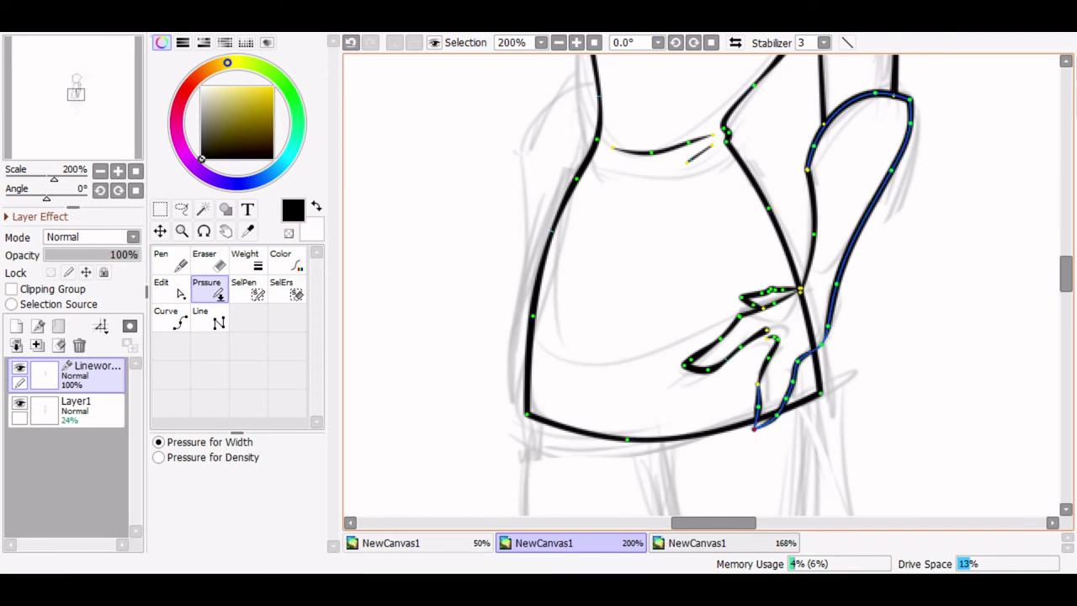
Step: Adjust the stroke width along the lower finger and outer glove edge, and undo the last change at the wrist
{"action": "mouse_move", "coordinate": [755, 427]}
{"action": "left_mouse_down"}
{"action": "mouse_move", "coordinate": [757, 381]}
{"action": "mouse_move", "coordinate": [763, 404]}
{"action": "mouse_move", "coordinate": [763, 379]}
{"action": "mouse_move", "coordinate": [800, 377]}
{"action": "mouse_move", "coordinate": [835, 341]}
{"action": "mouse_move", "coordinate": [809, 344]}
{"action": "left_mouse_up"}
{"action": "left_click", "coordinate": [793, 381], "text": "alt"}
{"action": "mouse_move", "coordinate": [836, 284]}
{"action": "left_mouse_down"}
{"action": "mouse_move", "coordinate": [754, 293]}
{"action": "mouse_move", "coordinate": [743, 306]}
{"action": "mouse_move", "coordinate": [774, 290]}
{"action": "left_mouse_up"}
{"action": "left_click", "coordinate": [800, 290], "text": "alt"}
{"action": "key", "text": "ctrl+z"}
Step: Erase the skirt line where it crosses the gloved hand, with the Eraser extending to intersections
{"action": "key", "text": "e"}
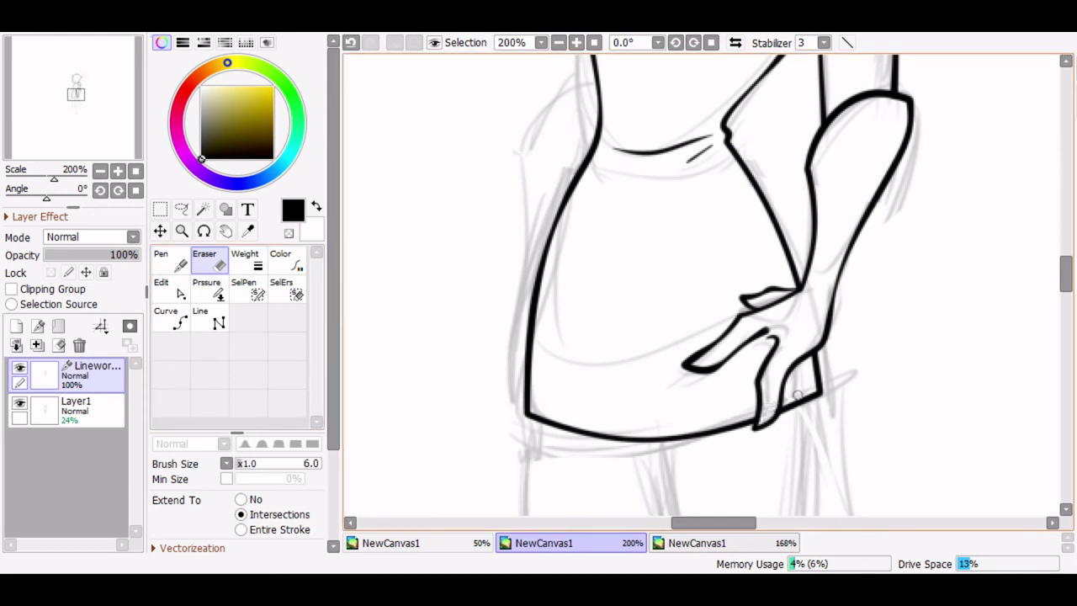
{"action": "key", "text": "n"}
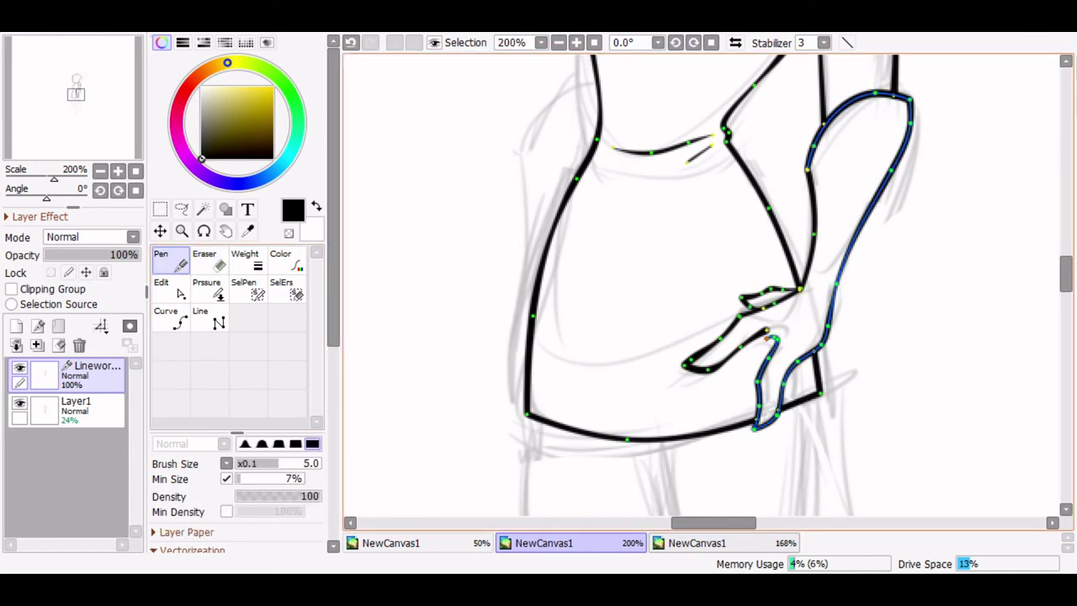
{"action": "key", "text": "p"}
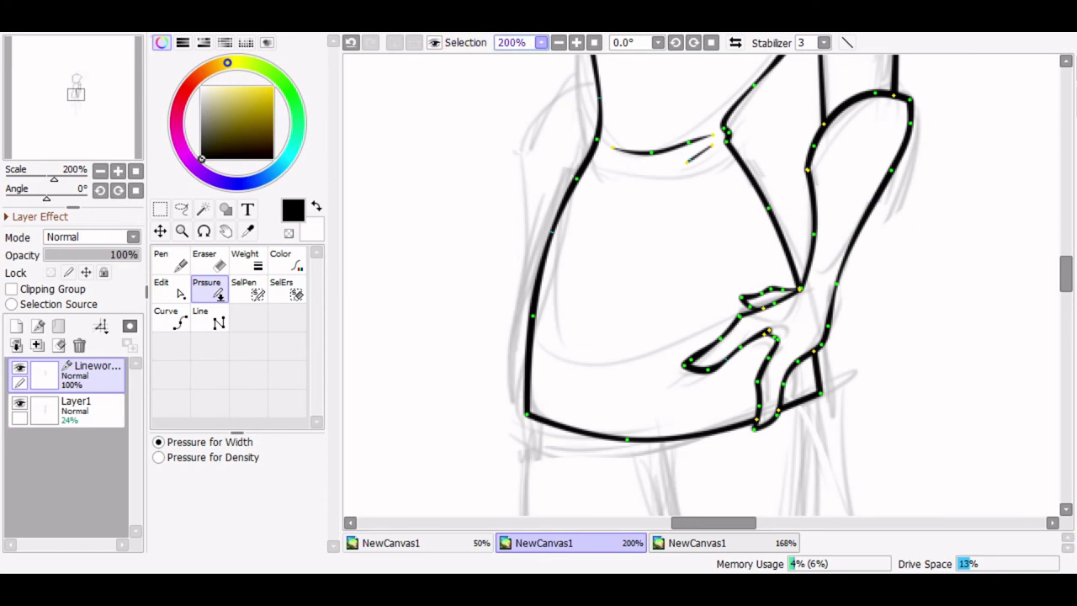
{"action": "left_click", "coordinate": [517, 169]}
{"action": "left_click_drag", "start_coordinate": [1067, 274], "coordinate": [1066, 258]}
{"action": "left_click", "coordinate": [171, 261]}
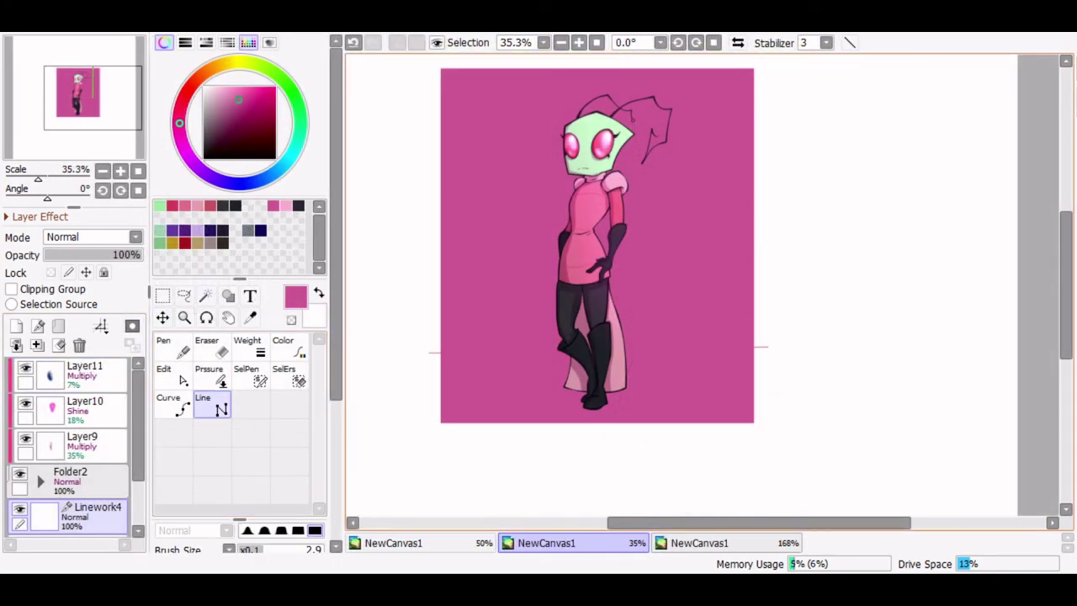
Step: Undo the first background line and draw a straight black floor line across the full canvas width behind the boots
{"action": "key", "text": "ctrl+z"}
{"action": "left_click_drag", "start_coordinate": [245, 126], "coordinate": [204, 159]}
{"action": "left_click", "coordinate": [442, 372]}
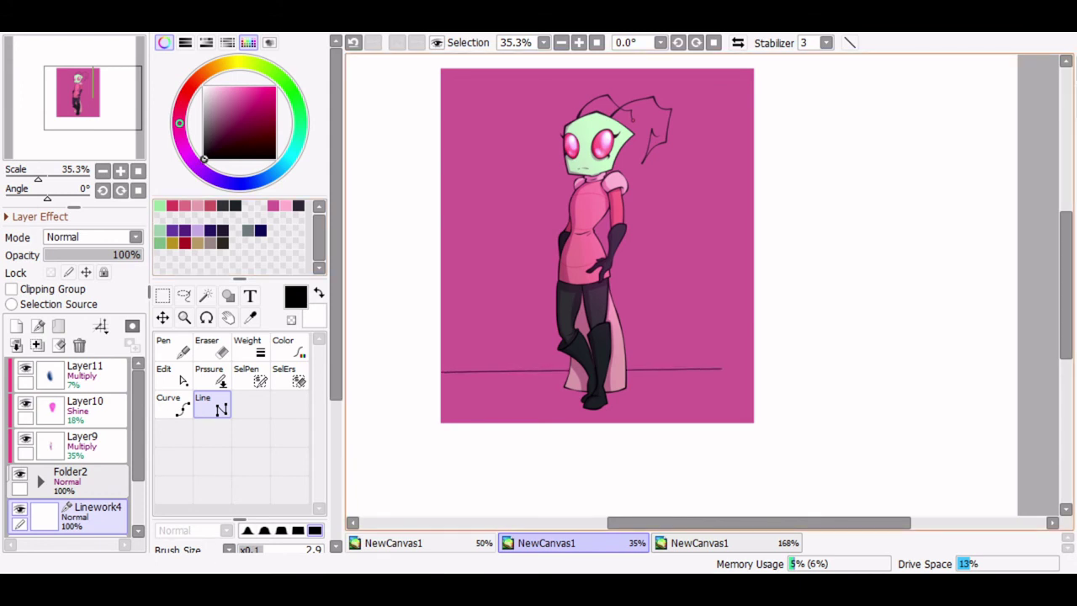
{"action": "double_click", "coordinate": [753, 371]}
Step: Draw background arches and short cross marks with the Curve tool at brush size 2.3, undoing misplaced strokes
{"action": "left_click", "coordinate": [174, 405]}
{"action": "left_click", "coordinate": [486, 370]}
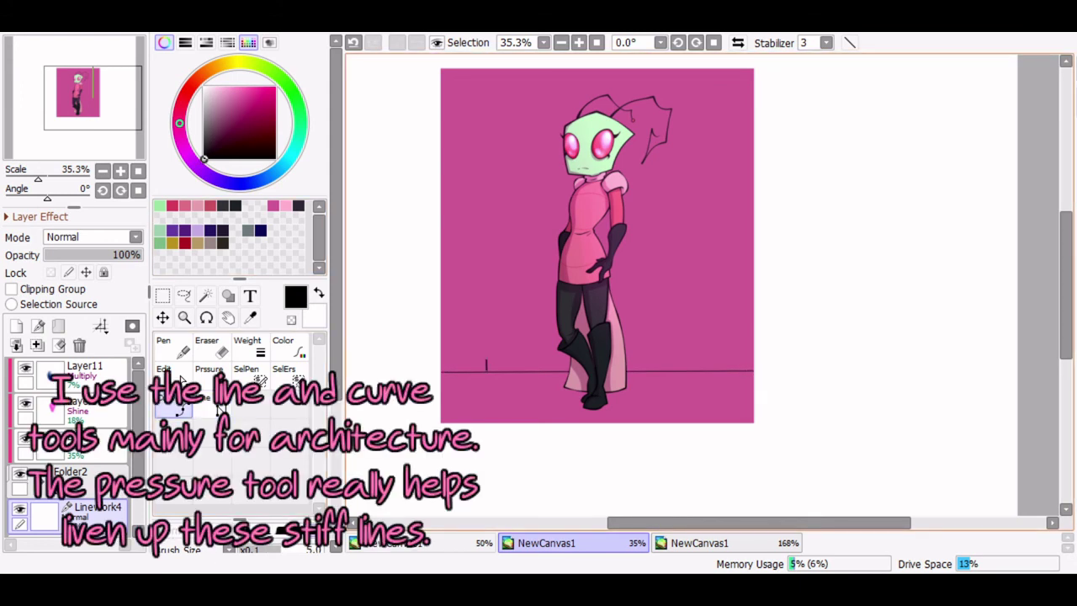
{"action": "key", "text": "ctrl+z"}
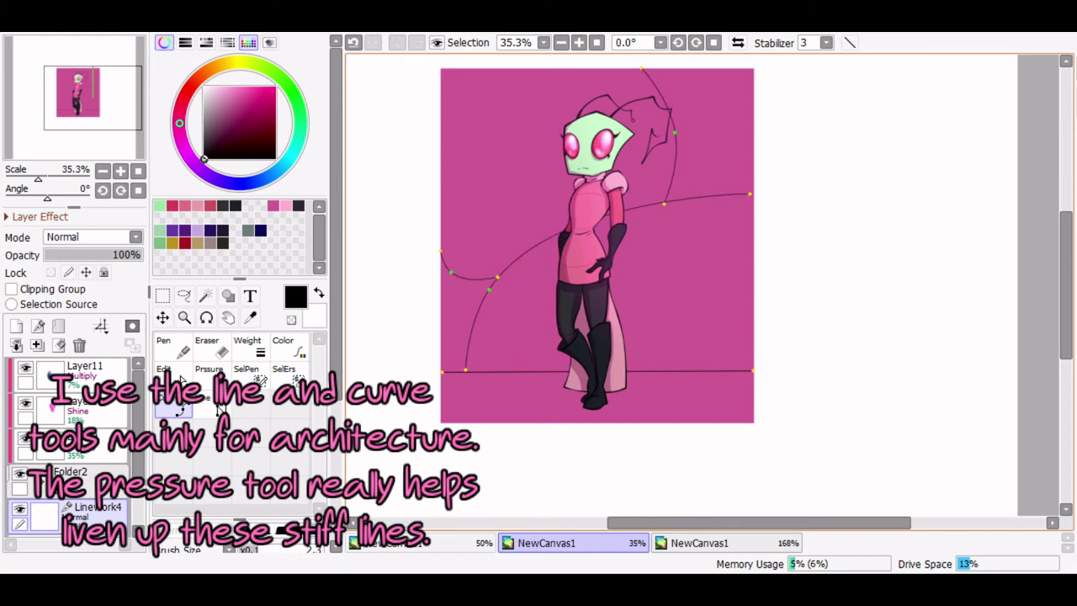
{"action": "left_click", "coordinate": [689, 273]}
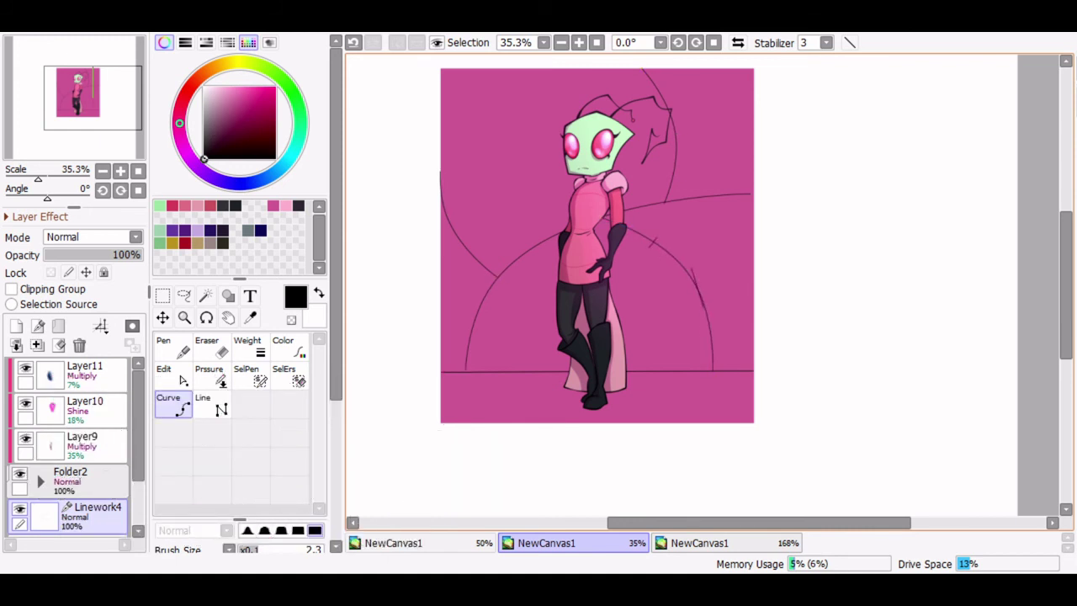
{"action": "key", "text": "ctrl+z"}
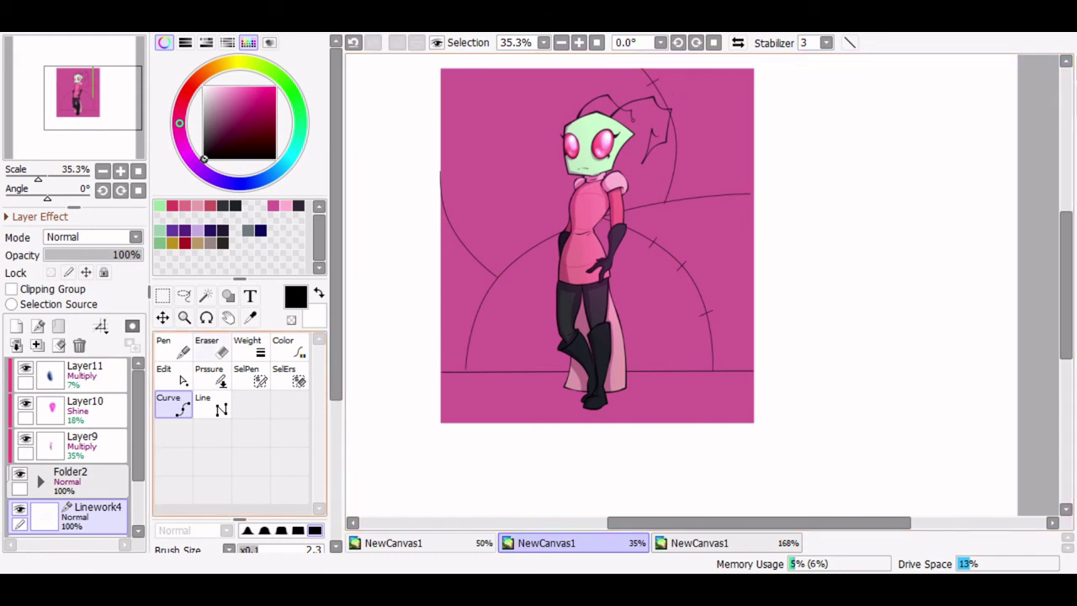
Step: Vary the pressure width of the left half of the large arch and the curve branching off it
{"action": "left_click", "coordinate": [211, 376]}
{"action": "left_click_drag", "start_coordinate": [466, 369], "coordinate": [497, 370]}
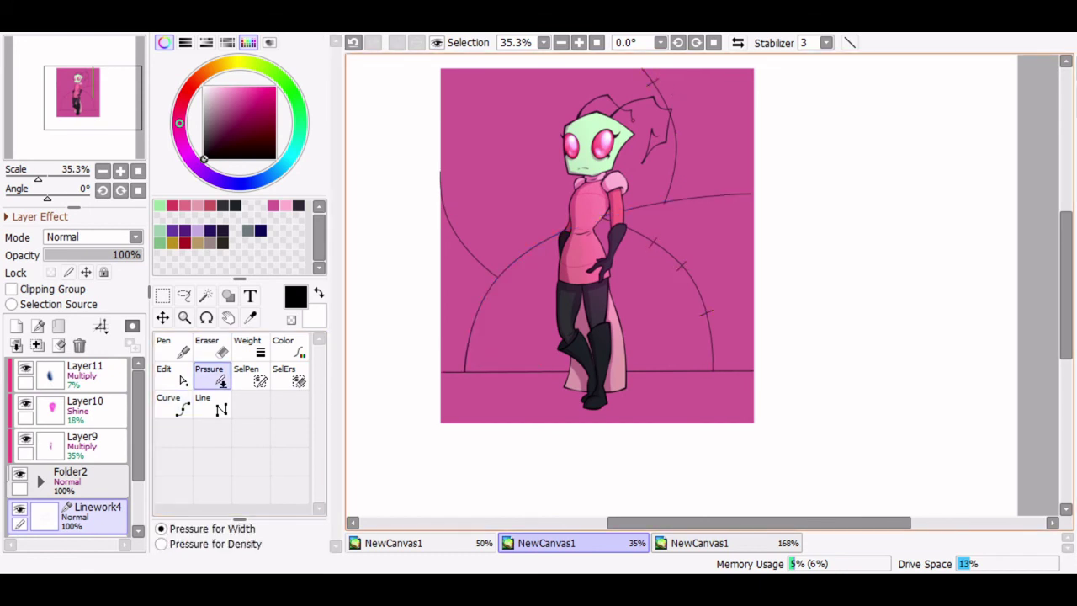
{"action": "left_click_drag", "start_coordinate": [555, 236], "coordinate": [528, 263]}
{"action": "left_click_drag", "start_coordinate": [460, 241], "coordinate": [473, 241]}
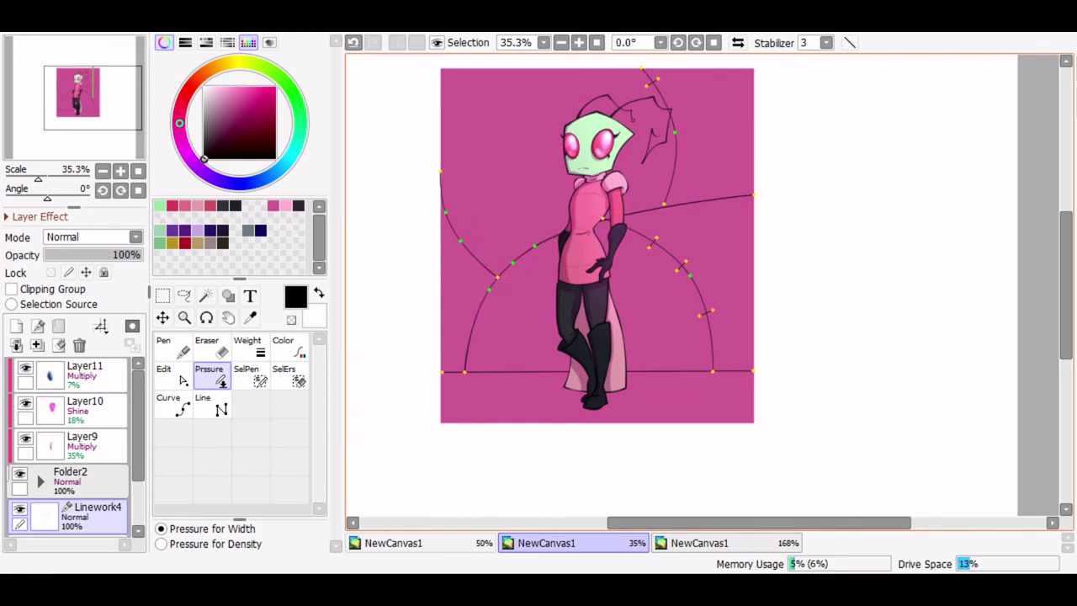
{"action": "left_click_drag", "start_coordinate": [442, 206], "coordinate": [455, 206]}
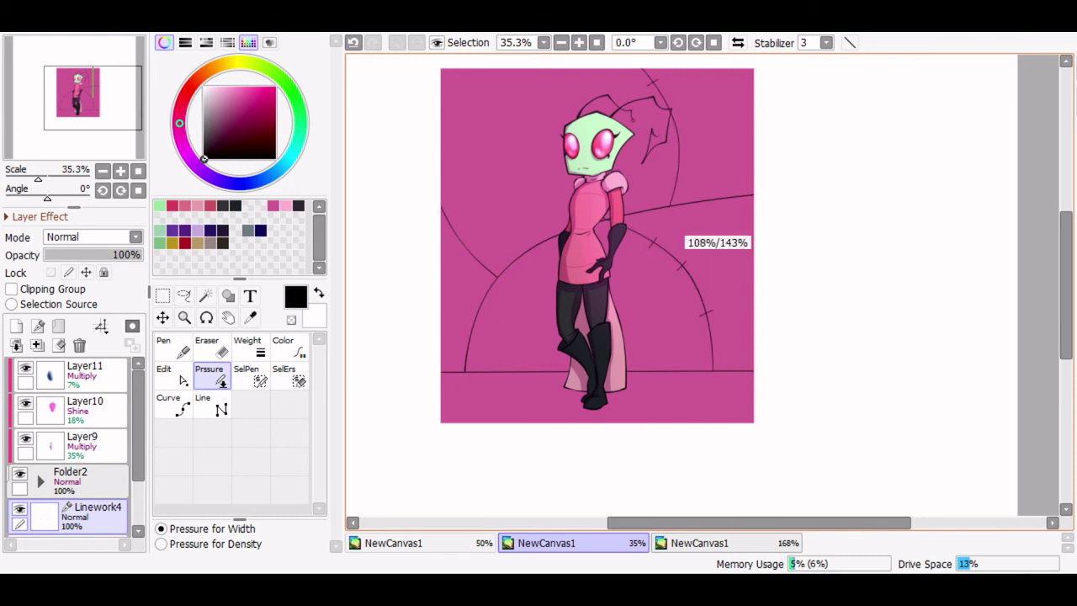
Step: Vary the pressure width of the arch's right half, the upper branch line and the tall curve beside the antenna
{"action": "left_click_drag", "start_coordinate": [690, 276], "coordinate": [693, 275]}
{"action": "left_click_drag", "start_coordinate": [609, 221], "coordinate": [690, 206]}
{"action": "left_click_drag", "start_coordinate": [669, 206], "coordinate": [686, 206]}
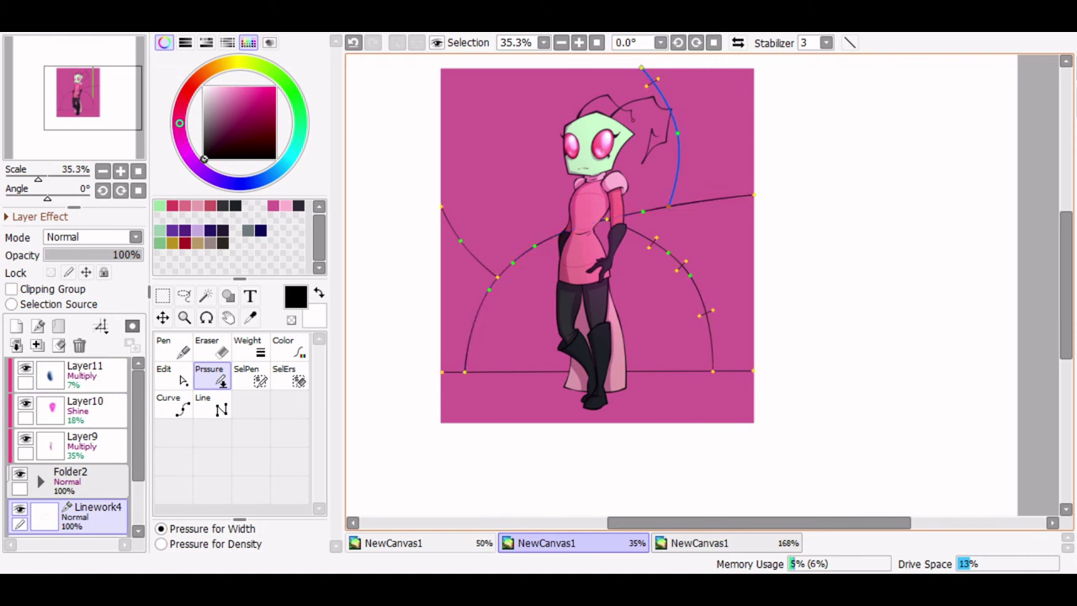
{"action": "left_click_drag", "start_coordinate": [754, 195], "coordinate": [775, 194]}
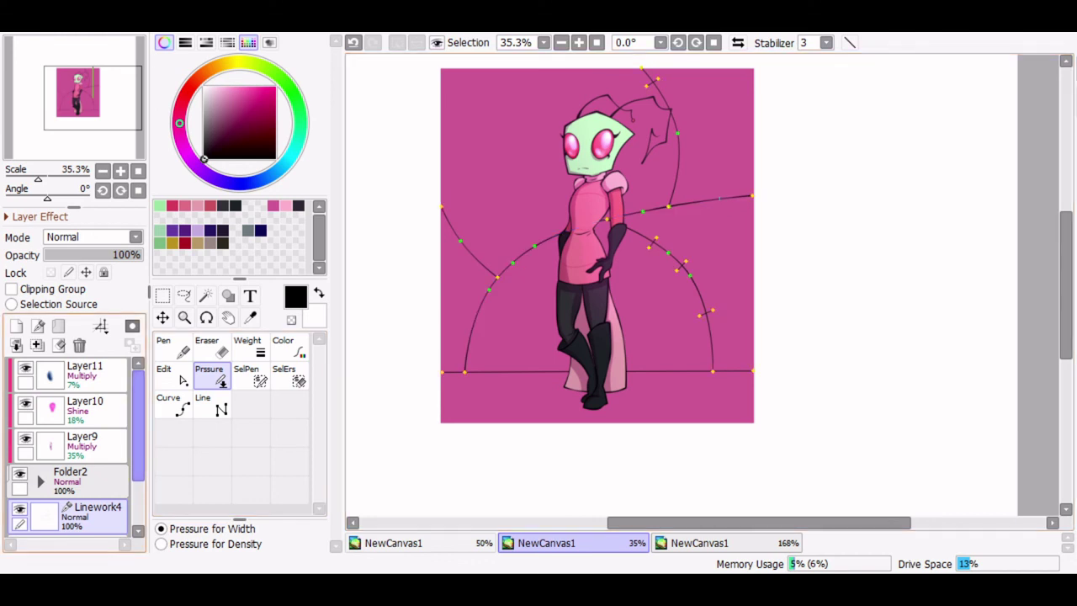
Step: Make the Linework4 layer active and select a rectangle covering the floor area below the floor line
{"action": "left_click_drag", "start_coordinate": [138, 430], "coordinate": [138, 457]}
{"action": "left_click", "coordinate": [162, 296]}
{"action": "left_click", "coordinate": [88, 508]}
{"action": "left_click_drag", "start_coordinate": [402, 465], "coordinate": [788, 372]}
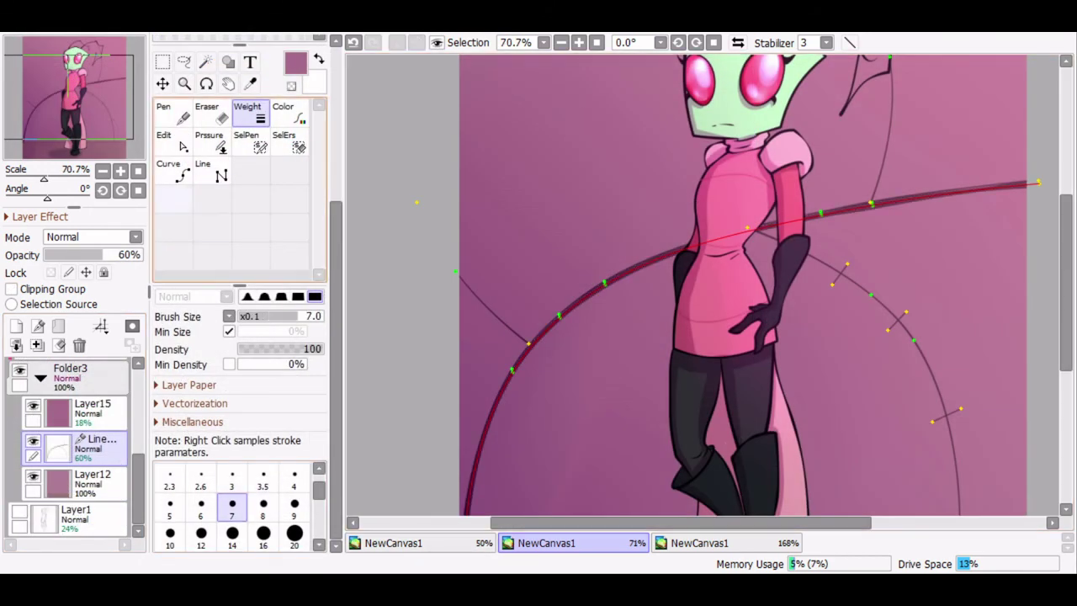
Step: Paste the thickened arch stroke as a separate linework layer at 30% opacity and offset it slightly from the thin line
{"action": "key", "text": "ctrl"}
{"action": "key", "text": "ctrl+z"}
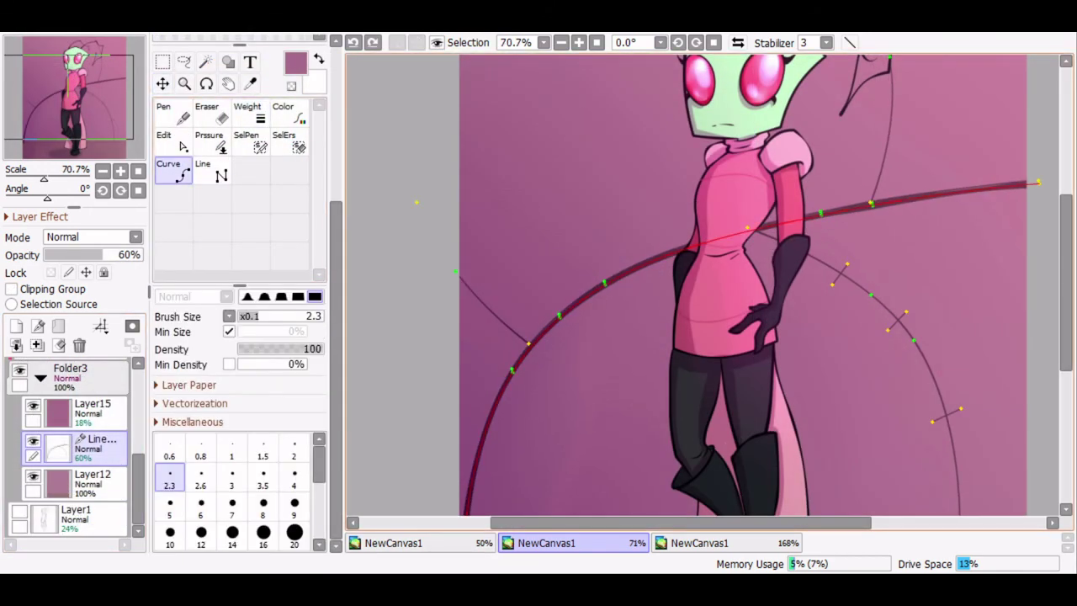
{"action": "key", "text": "ctrl+v"}
{"action": "left_click", "coordinate": [73, 255]}
{"action": "left_click", "coordinate": [162, 84]}
{"action": "left_click_drag", "start_coordinate": [572, 311], "coordinate": [573, 316]}
{"action": "scroll", "coordinate": [702, 286], "scroll_direction": "down", "scroll_amount": 1}
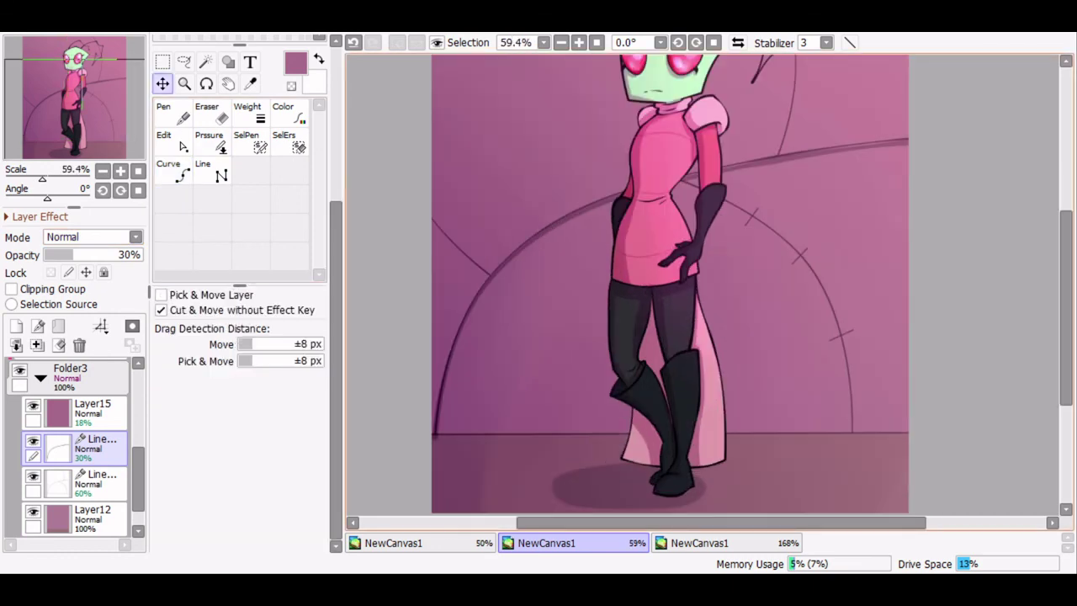
Step: Set the short curve branching off the arch's left side to stroke weight 7 on the 60% linework layer
{"action": "left_click", "coordinate": [174, 171]}
{"action": "scroll", "coordinate": [445, 447], "scroll_direction": "up", "scroll_amount": 8}
{"action": "left_click_drag", "start_coordinate": [409, 384], "coordinate": [425, 368]}
{"action": "scroll", "coordinate": [419, 374], "scroll_direction": "down", "scroll_amount": 8}
{"action": "scroll", "coordinate": [413, 168], "scroll_direction": "up", "scroll_amount": 4}
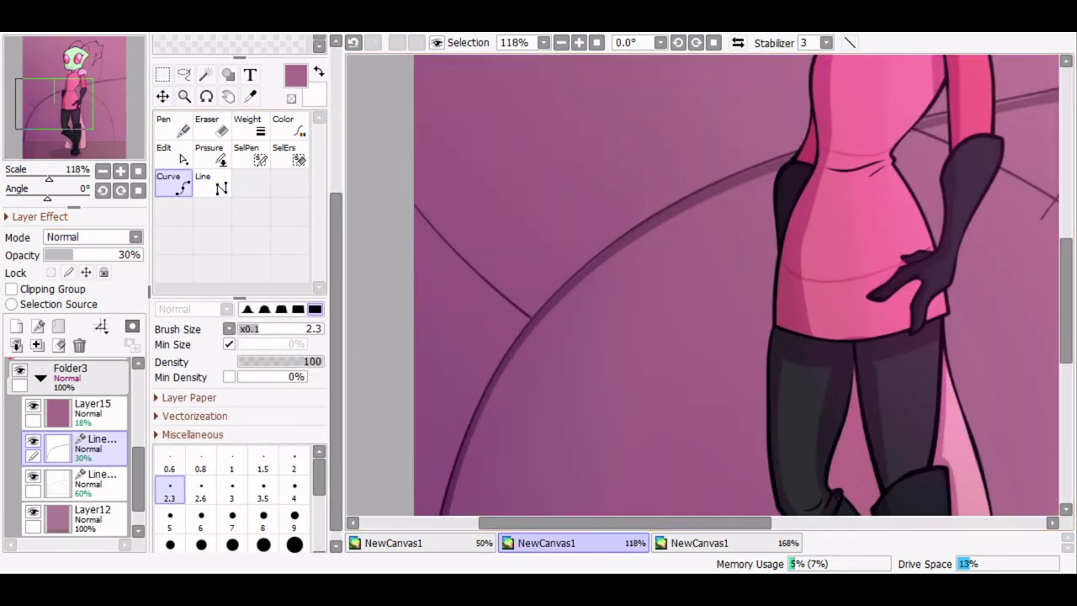
{"action": "left_click", "coordinate": [94, 483]}
{"action": "left_click", "coordinate": [251, 113]}
{"action": "left_click", "coordinate": [472, 267]}
Step: Paste the thickened branch curve as a linework layer, move it above the 30% arch layer and merge it down
{"action": "key", "text": "ctrl+v"}
{"action": "left_click_drag", "start_coordinate": [94, 483], "coordinate": [94, 438]}
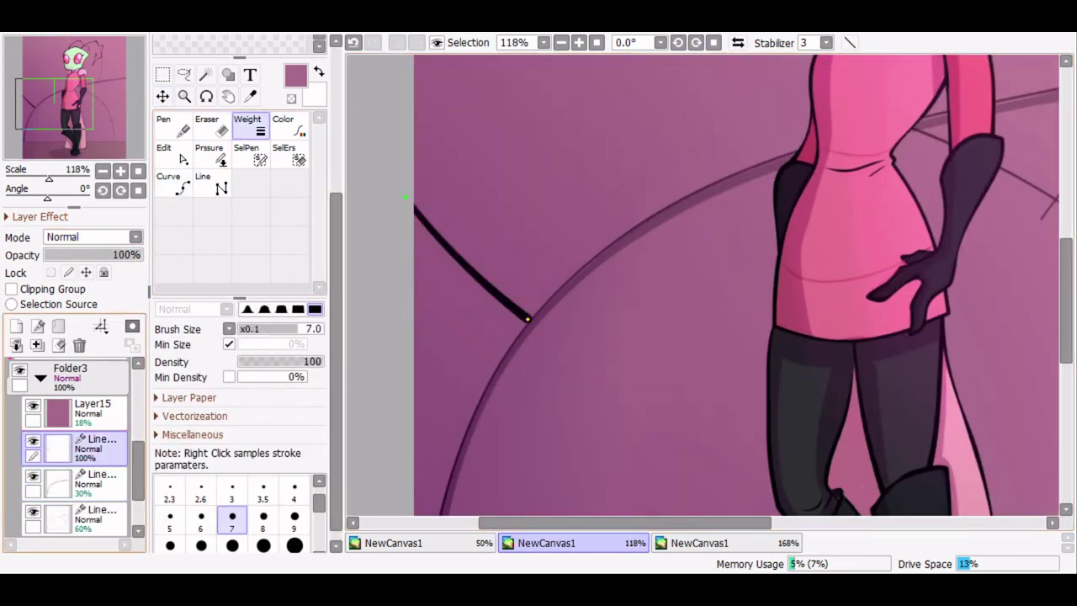
{"action": "left_click", "coordinate": [37, 345]}
Step: Set the short cross mark above the antenna to stroke weight 7 for copying, and undo the change on the original
{"action": "scroll", "coordinate": [498, 320], "scroll_direction": "down", "scroll_amount": 5}
{"action": "scroll", "coordinate": [702, 210], "scroll_direction": "up", "scroll_amount": 1}
{"action": "scroll", "coordinate": [680, 80], "scroll_direction": "up", "scroll_amount": 8}
{"action": "left_click", "coordinate": [95, 483]}
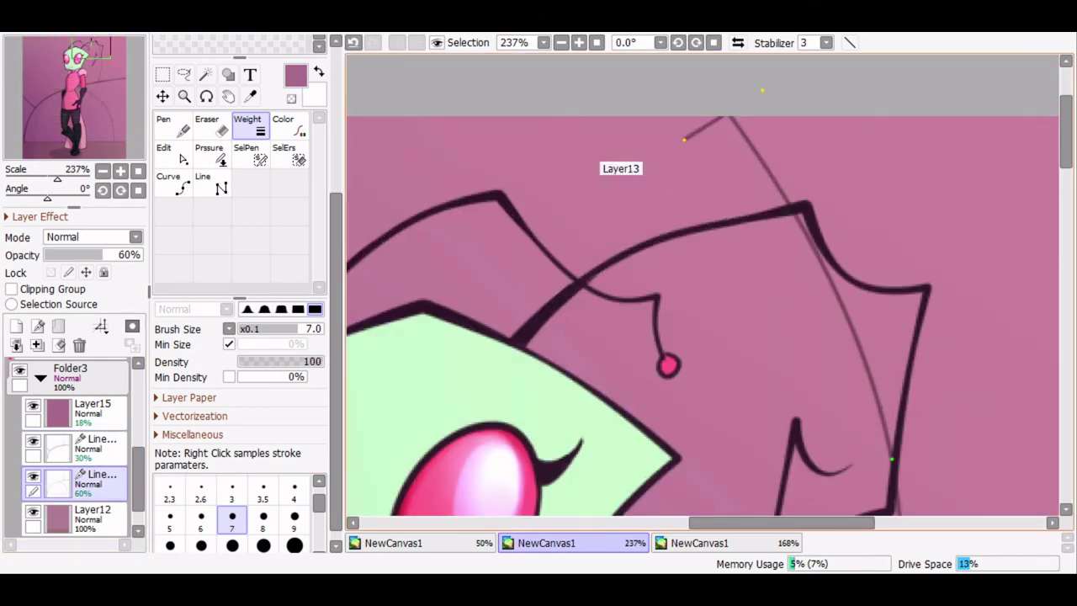
{"action": "left_click", "coordinate": [724, 117]}
{"action": "key", "text": "ctrl+z"}
Step: Try to merge the 30% arch layer down into the full-opacity layer holding the thick cross mark
{"action": "left_click", "coordinate": [94, 448]}
{"action": "left_click", "coordinate": [37, 345]}
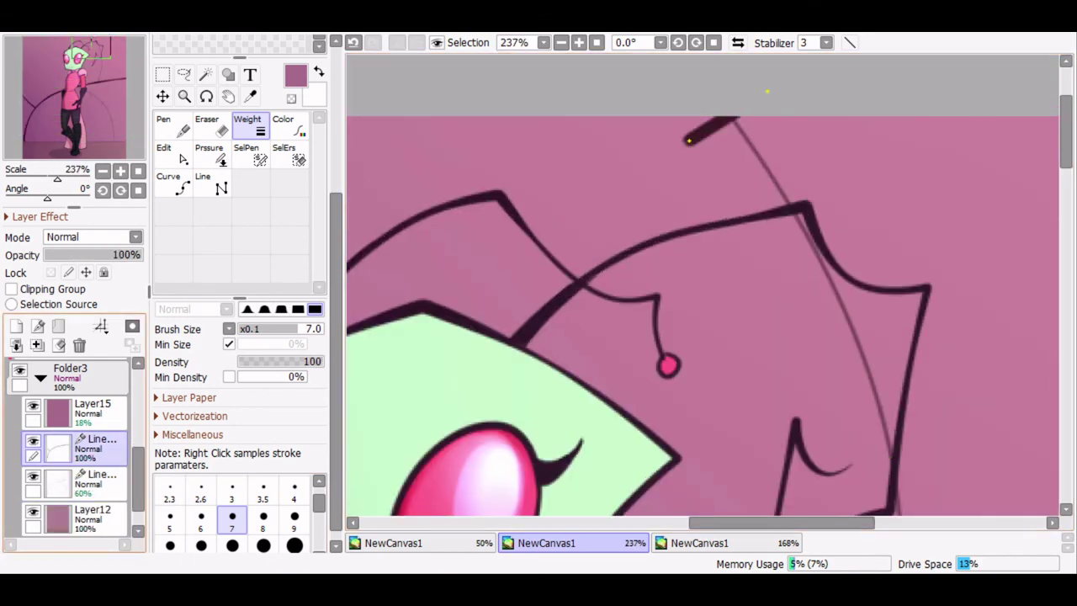
{"action": "key", "text": "ctrl+z"}
{"action": "left_click", "coordinate": [173, 183]}
{"action": "left_click", "coordinate": [94, 483]}
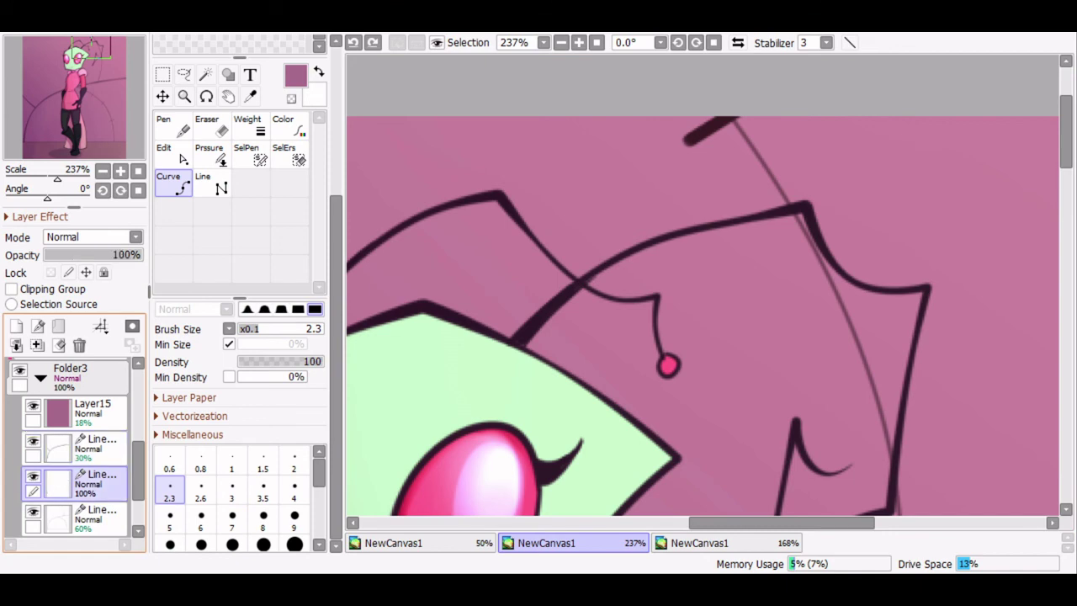
{"action": "left_click", "coordinate": [691, 143]}
{"action": "left_click", "coordinate": [768, 91]}
{"action": "left_click", "coordinate": [94, 447]}
{"action": "left_click", "coordinate": [37, 345]}
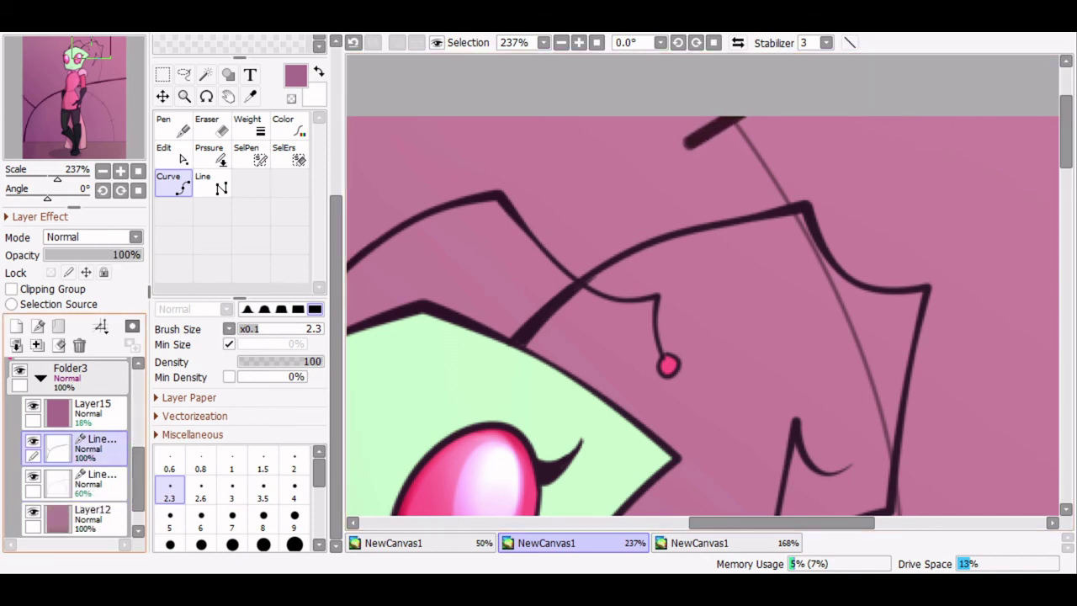
{"action": "key", "text": "ctrl+z"}
Step: Set the thick cross mark layer's opacity to 30% and merge the arch shadow layer down into it
{"action": "left_click", "coordinate": [95, 483]}
{"action": "left_click", "coordinate": [73, 255]}
{"action": "left_click", "coordinate": [94, 447]}
{"action": "left_click", "coordinate": [37, 345]}
Step: Adjust the control points of the thin and thick upper branch lines near the canvas edge and behind the arm
{"action": "scroll", "coordinate": [587, 282], "scroll_direction": "down", "scroll_amount": 6}
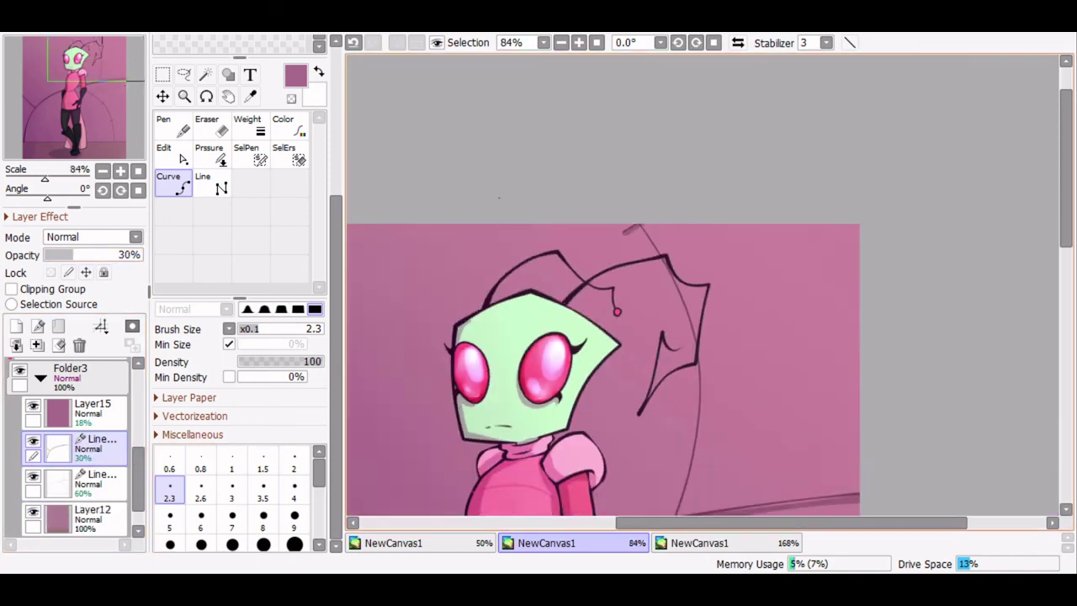
{"action": "left_click_drag", "start_coordinate": [587, 283], "coordinate": [639, 126]}
{"action": "scroll", "coordinate": [639, 126], "scroll_direction": "down", "scroll_amount": 2}
{"action": "scroll", "coordinate": [705, 286], "scroll_direction": "up", "scroll_amount": 1}
{"action": "scroll", "coordinate": [624, 256], "scroll_direction": "up", "scroll_amount": 2}
{"action": "left_click", "coordinate": [94, 483]}
{"action": "left_click", "coordinate": [914, 256]}
{"action": "left_click", "coordinate": [539, 315]}
{"action": "left_click", "coordinate": [94, 448]}
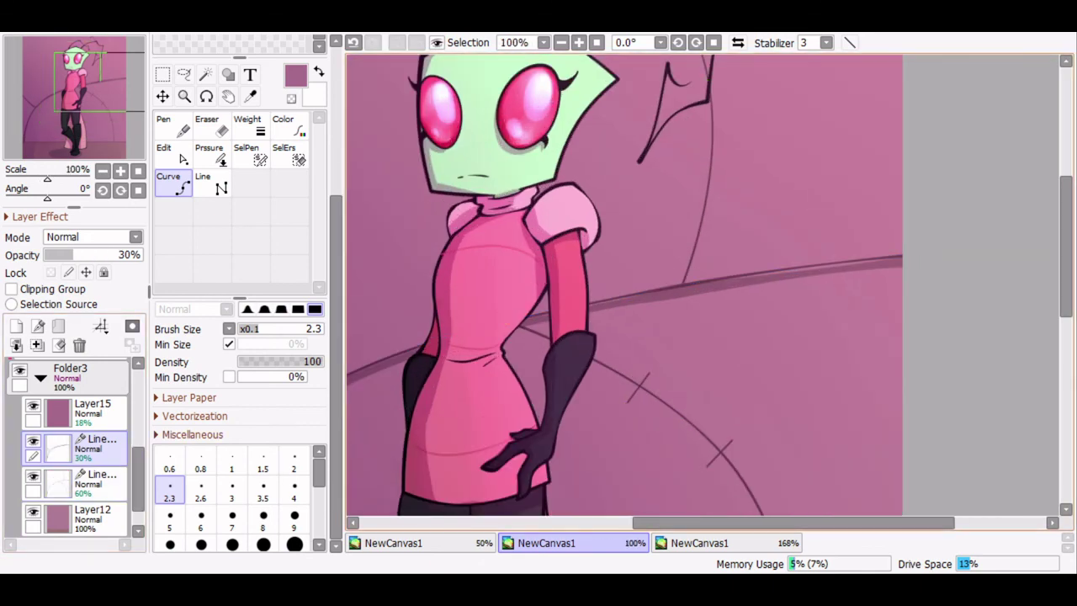
{"action": "left_click", "coordinate": [914, 260]}
{"action": "left_click", "coordinate": [690, 287]}
Step: Lower the opacity of the thick shadow linework layer to 25%
{"action": "scroll", "coordinate": [703, 301], "scroll_direction": "down", "scroll_amount": 4}
{"action": "left_click_drag", "start_coordinate": [703, 336], "coordinate": [634, 180]}
{"action": "left_click", "coordinate": [64, 255]}
{"action": "left_click", "coordinate": [69, 255]}
Step: Thicken the right side of the arch and its cross marks to weight 7, using a separate linework layer at reduced opacity
{"action": "left_click", "coordinate": [94, 483]}
{"action": "scroll", "coordinate": [529, 170], "scroll_direction": "up", "scroll_amount": 2}
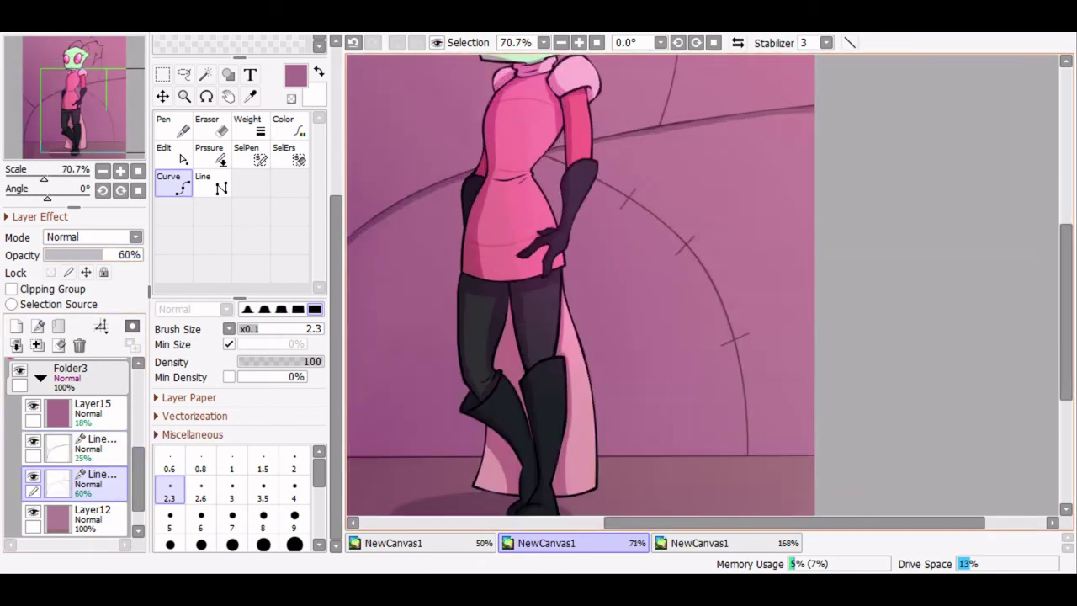
{"action": "scroll", "coordinate": [699, 190], "scroll_direction": "up", "scroll_amount": 2}
{"action": "left_click", "coordinate": [250, 127]}
{"action": "left_click", "coordinate": [690, 273]}
{"action": "left_click", "coordinate": [37, 326]}
{"action": "left_click_drag", "start_coordinate": [66, 255], "coordinate": [73, 255]}
{"action": "scroll", "coordinate": [703, 284], "scroll_direction": "up", "scroll_amount": 1}
{"action": "mouse_move", "coordinate": [703, 345]}
{"action": "left_mouse_down"}
{"action": "mouse_move", "coordinate": [675, 219]}
{"action": "mouse_move", "coordinate": [688, 328]}
{"action": "mouse_move", "coordinate": [707, 189]}
{"action": "left_mouse_up"}
{"action": "left_click", "coordinate": [750, 403]}
Step: Lower the thick right arch layer's opacity to 16% and merge the existing shadow linework layer down into it
{"action": "scroll", "coordinate": [783, 411], "scroll_direction": "down", "scroll_amount": 5}
{"action": "scroll", "coordinate": [665, 252], "scroll_direction": "up", "scroll_amount": 1}
{"action": "left_click", "coordinate": [60, 255]}
{"action": "scroll", "coordinate": [703, 286], "scroll_direction": "down", "scroll_amount": 1}
{"action": "scroll", "coordinate": [749, 135], "scroll_direction": "up", "scroll_amount": 4}
{"action": "left_click", "coordinate": [174, 183]}
{"action": "left_click", "coordinate": [94, 448]}
{"action": "left_click", "coordinate": [37, 345]}
{"action": "scroll", "coordinate": [703, 284], "scroll_direction": "down", "scroll_amount": 2}
{"action": "scroll", "coordinate": [674, 252], "scroll_direction": "down", "scroll_amount": 3}
Step: Set the tall curve beside the antenna to stroke weight 7 for copying, undoing the last stroke change
{"action": "left_click", "coordinate": [94, 483]}
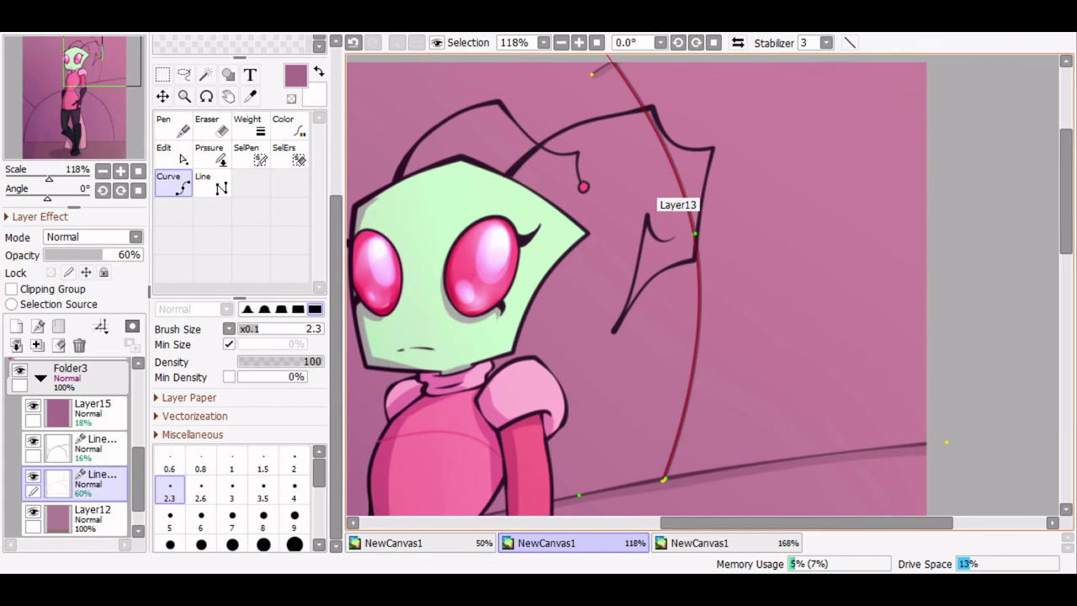
{"action": "left_click", "coordinate": [247, 125]}
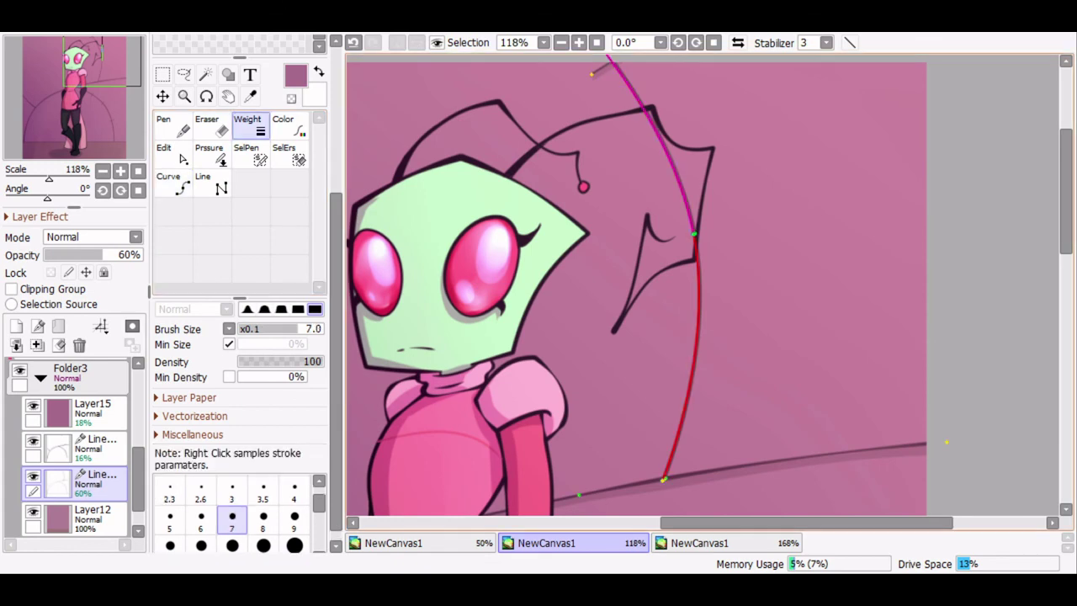
{"action": "left_click", "coordinate": [695, 252]}
{"action": "left_click", "coordinate": [84, 446]}
{"action": "left_click", "coordinate": [732, 472]}
{"action": "key", "text": "ctrl+z"}
Step: Lower the thick tall curve layer's opacity to 21% and combine it with the shadow linework layer above
{"action": "left_click", "coordinate": [94, 483]}
{"action": "left_click_drag", "start_coordinate": [94, 255], "coordinate": [66, 255]}
{"action": "left_click", "coordinate": [95, 449]}
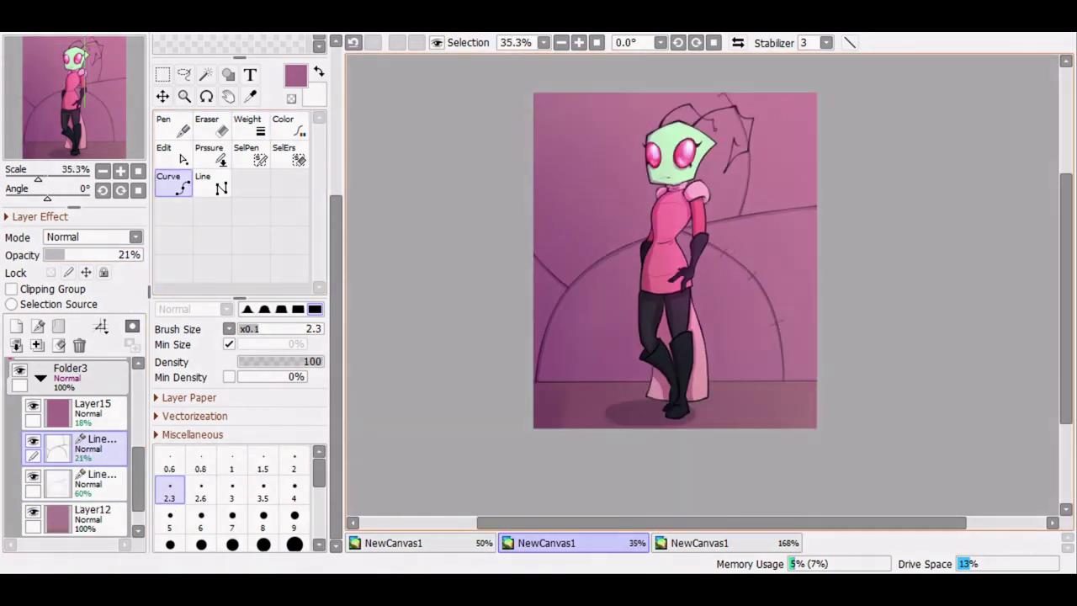